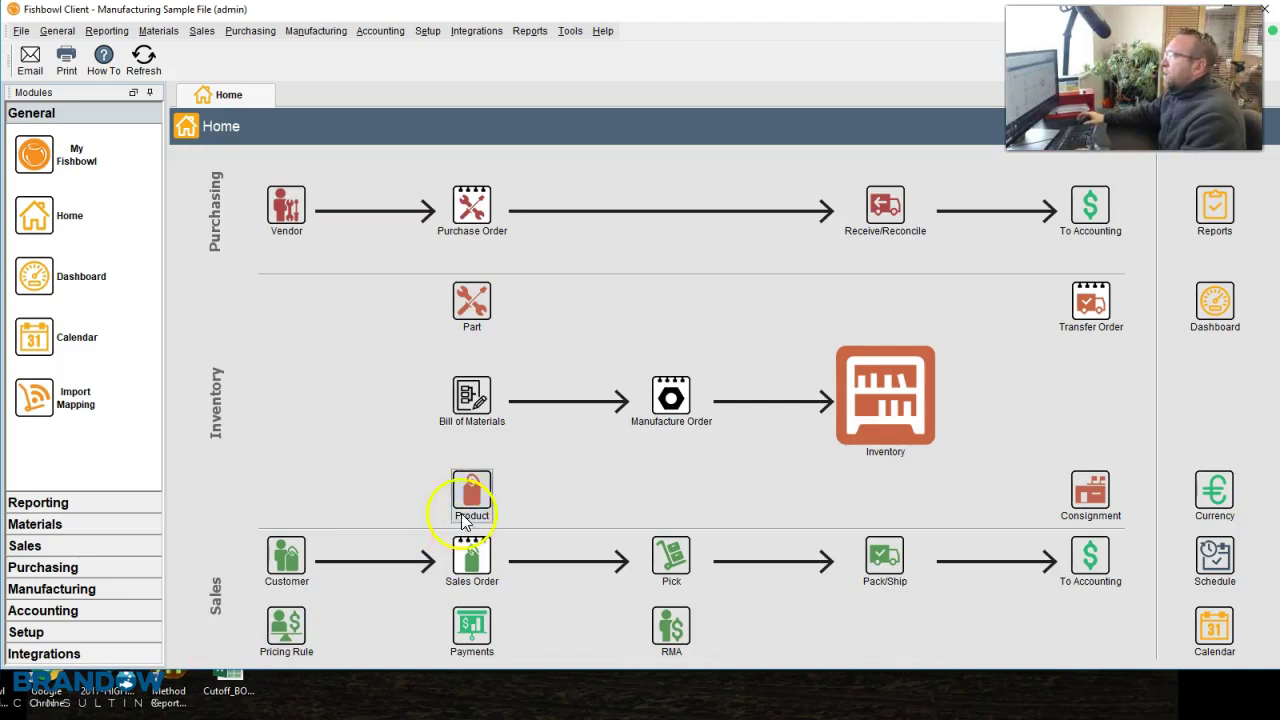
Step: Start a Part Product And Vendor Pricing data export from the File menu
click(21, 31)
click(43, 101)
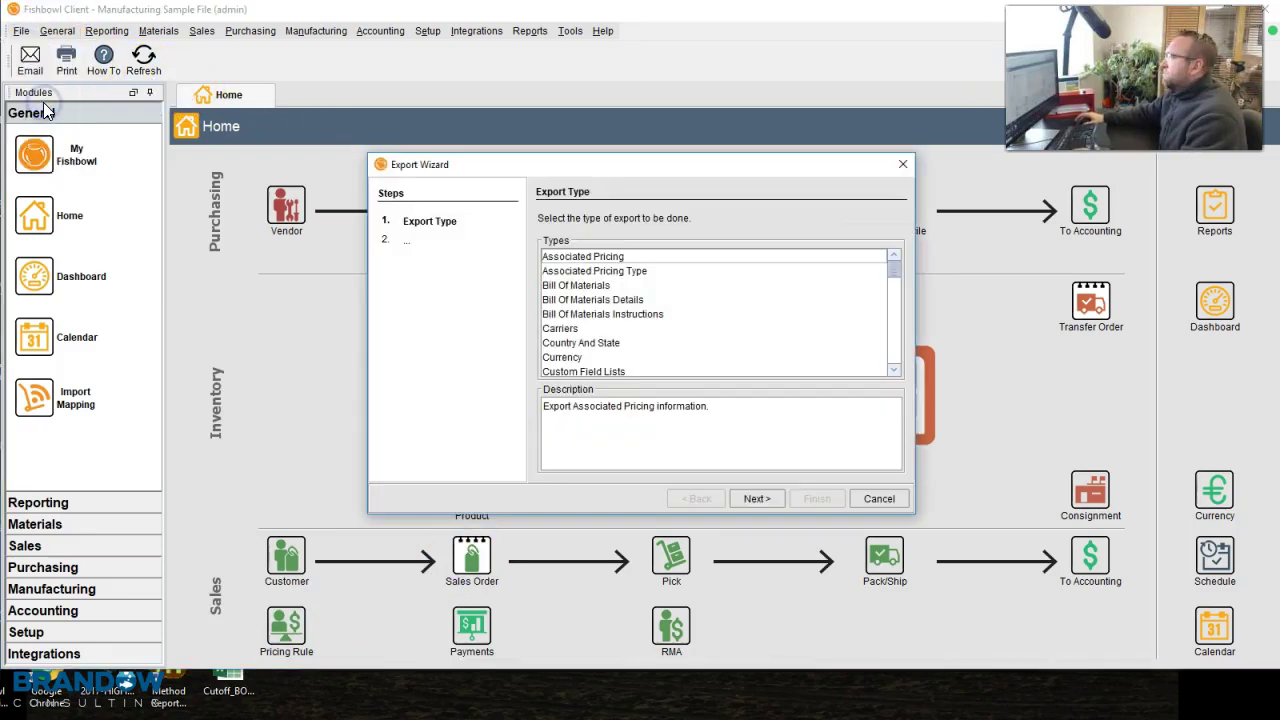
click(572, 342)
text(part)
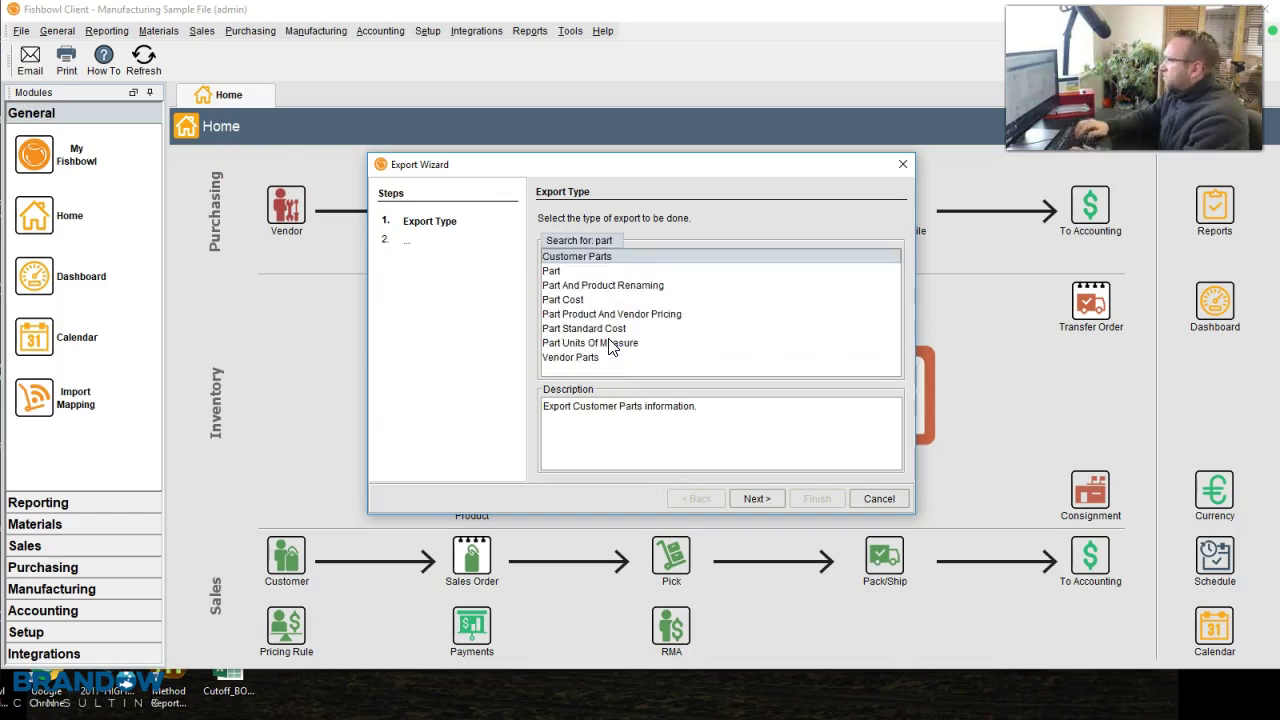
click(641, 315)
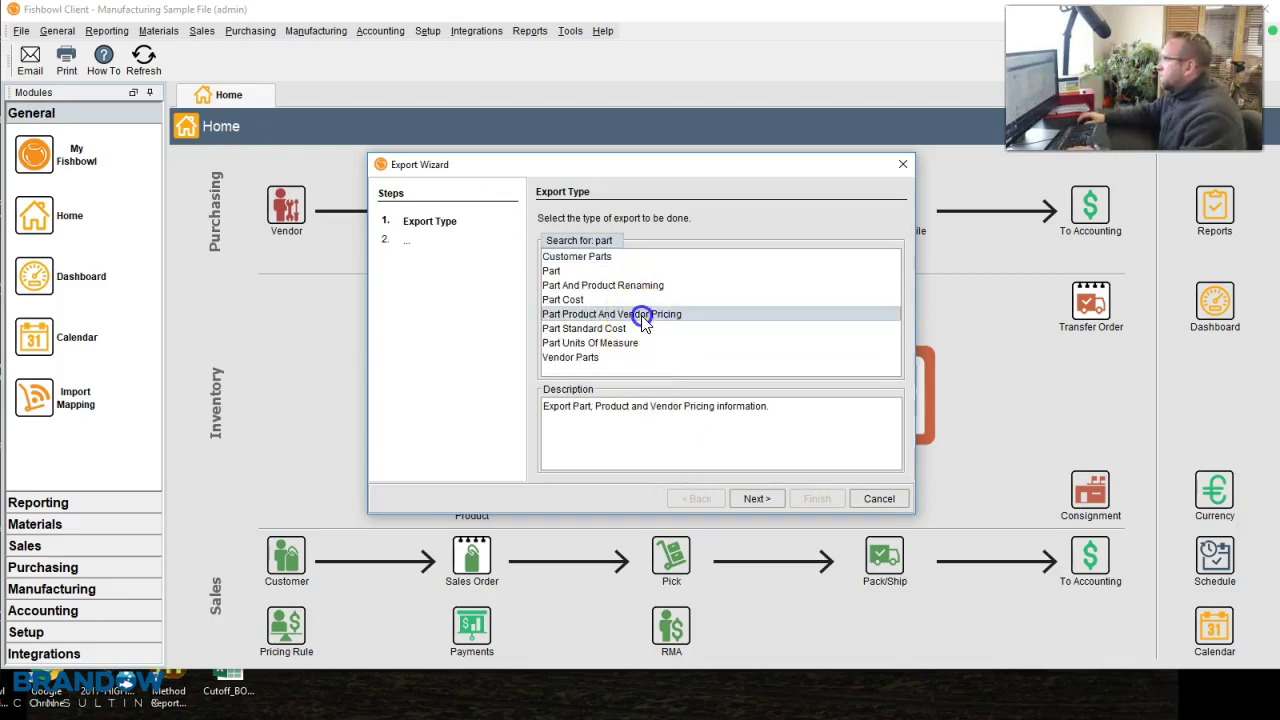
click(756, 498)
click(756, 498)
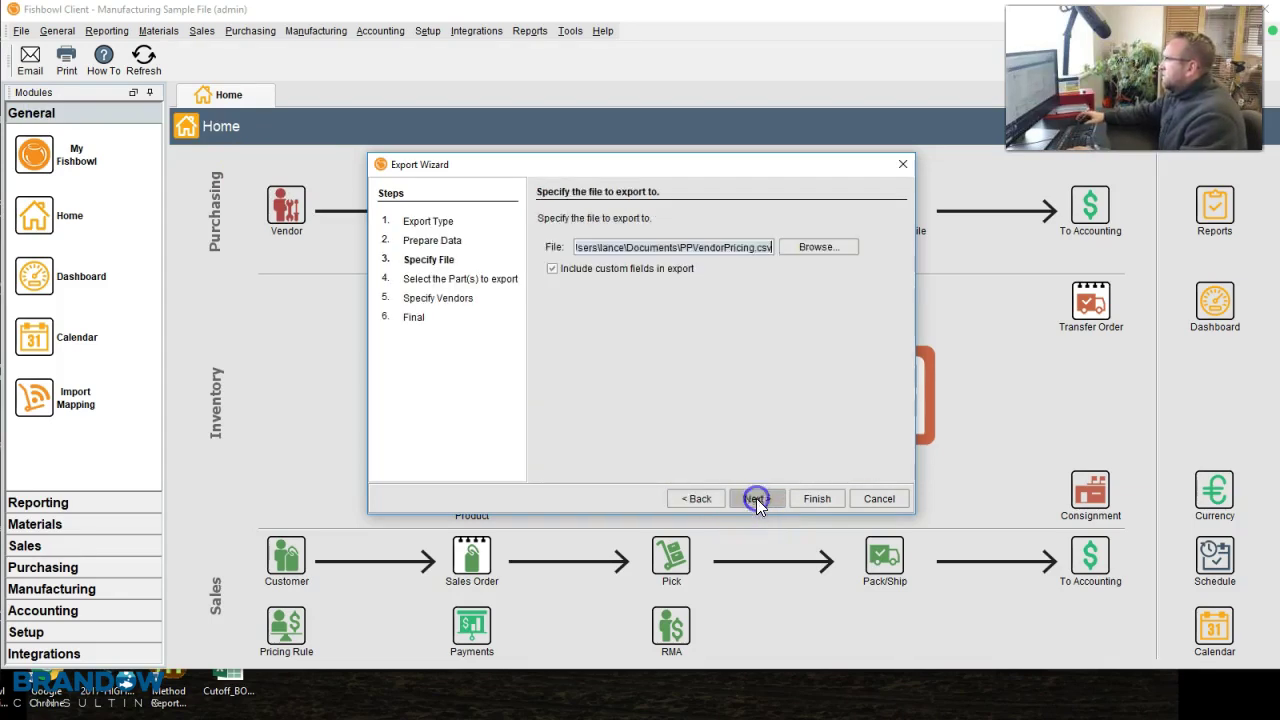
Step: Save the export as PPVendorPricing.csv on the Desktop and open it in Excel
click(812, 247)
click(782, 253)
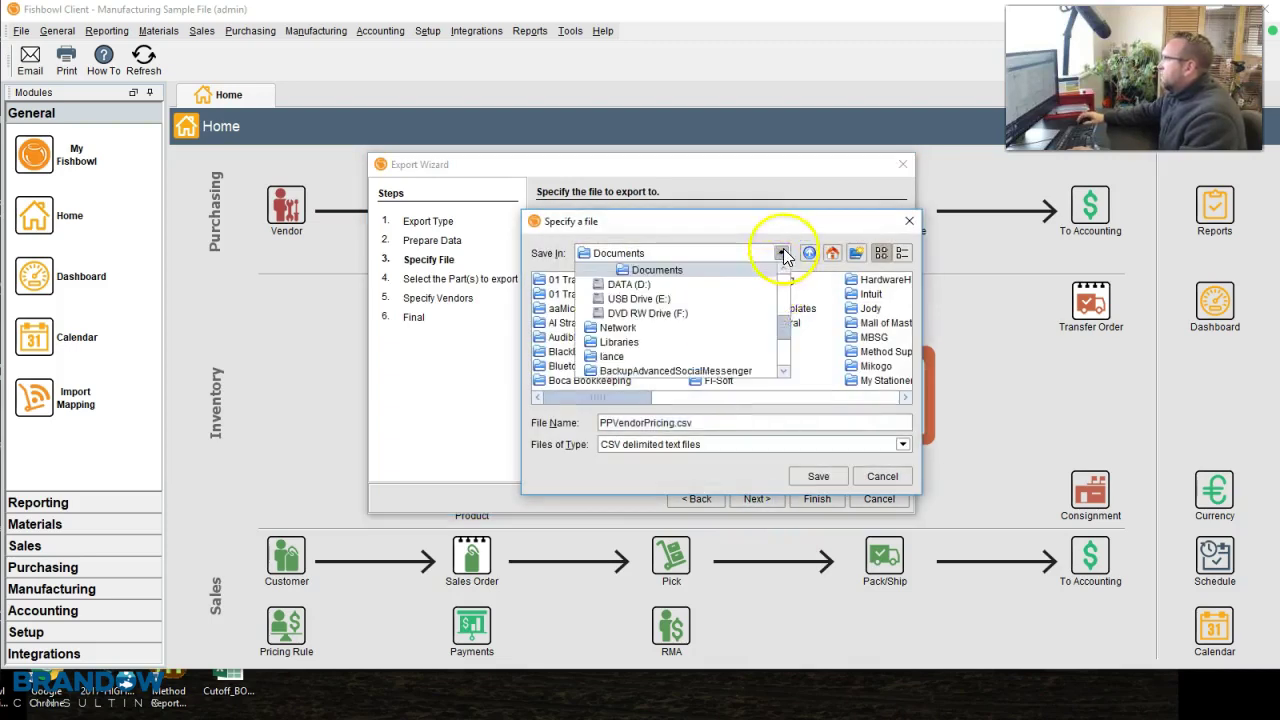
scroll(786, 326, up, 5)
click(651, 277)
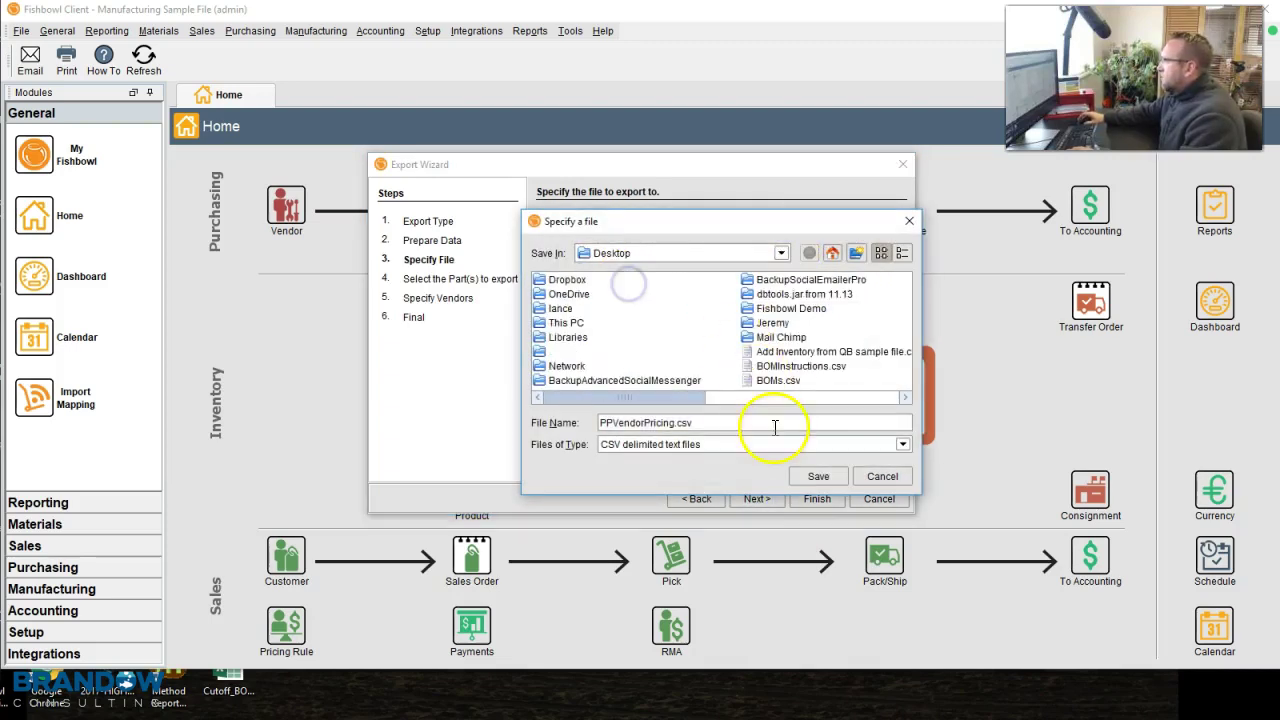
click(816, 478)
click(814, 498)
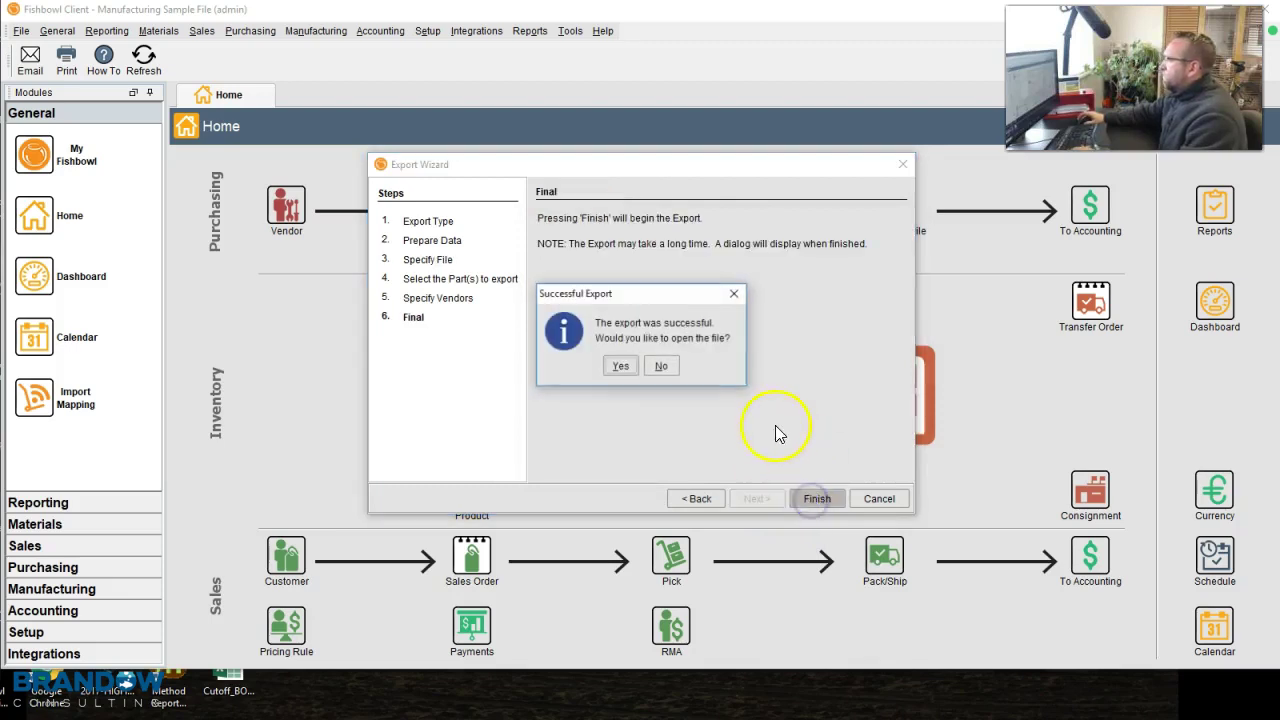
click(620, 366)
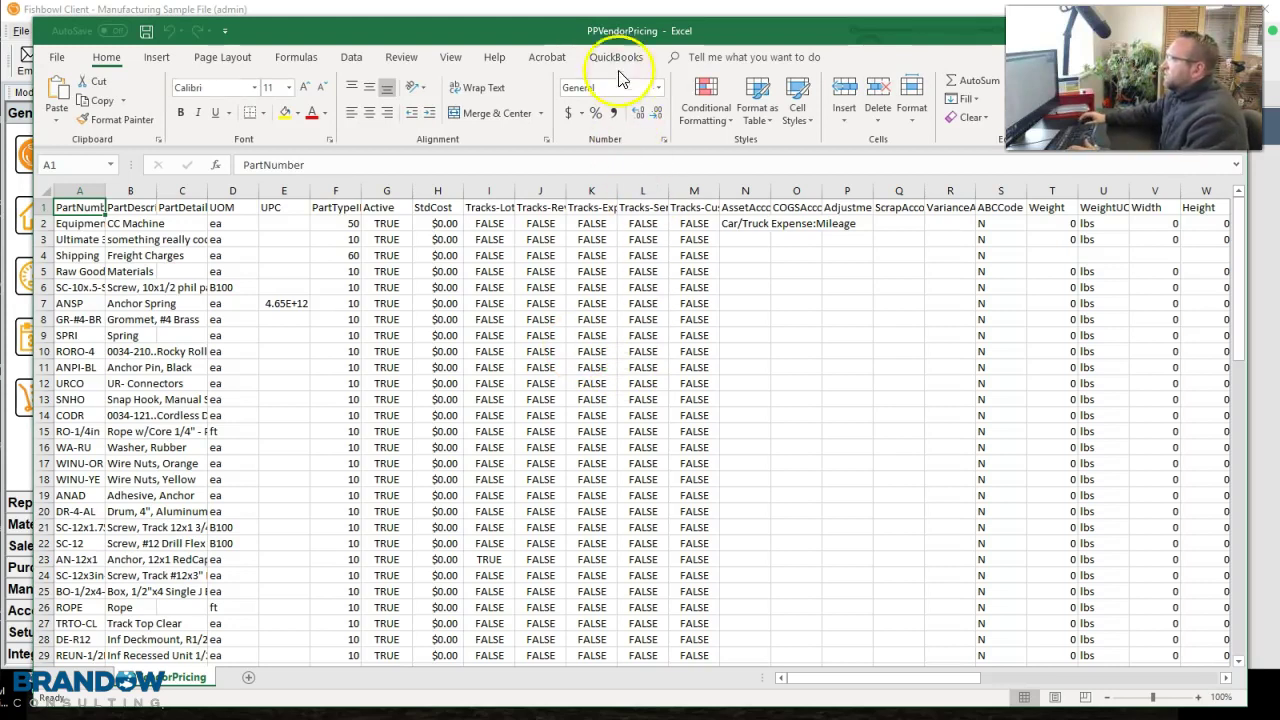
Step: Add filter dropdowns to every header in the sheet
click(46, 190)
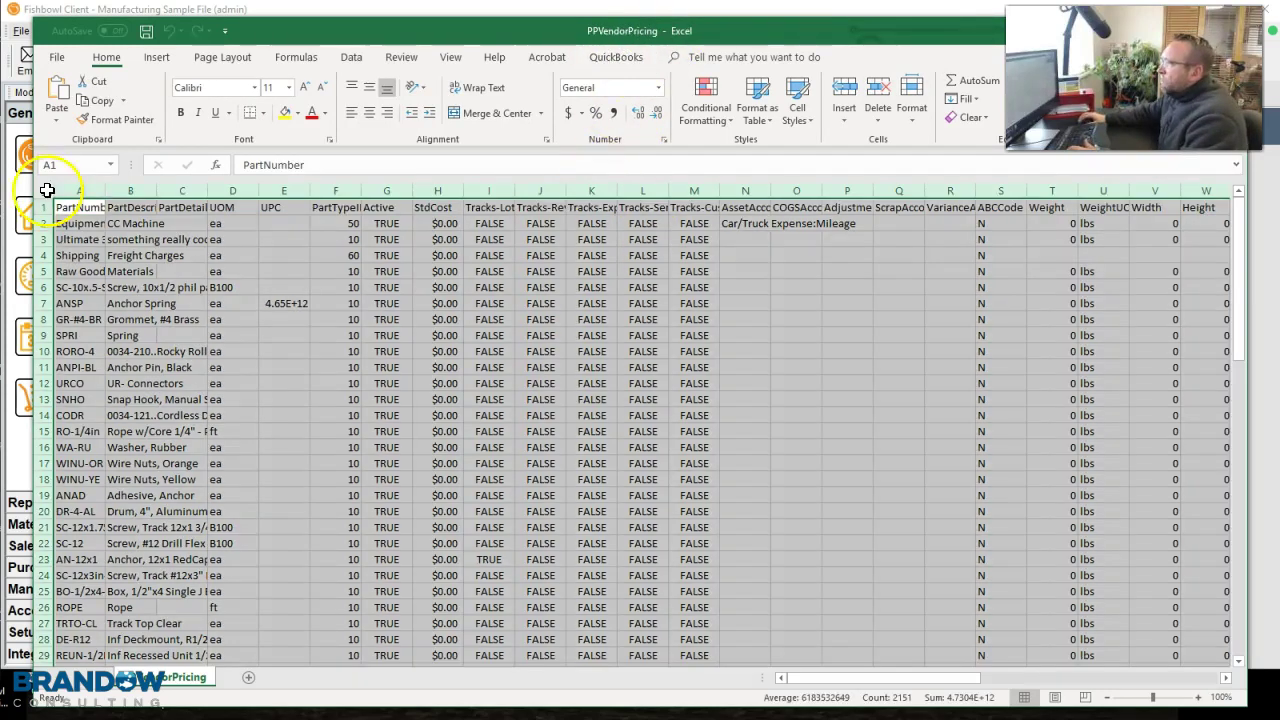
click(351, 57)
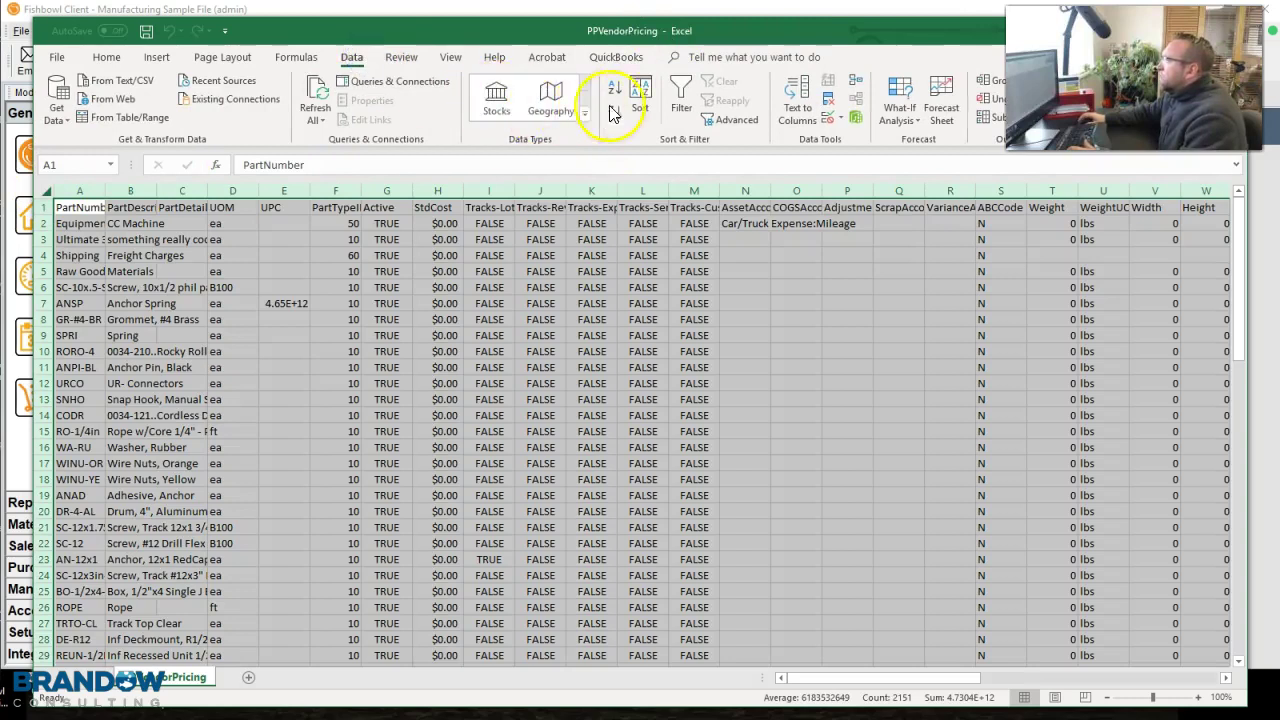
click(679, 108)
click(405, 305)
Step: Freeze panes at C2 and widen the AssetAccount column to show its full text
click(176, 223)
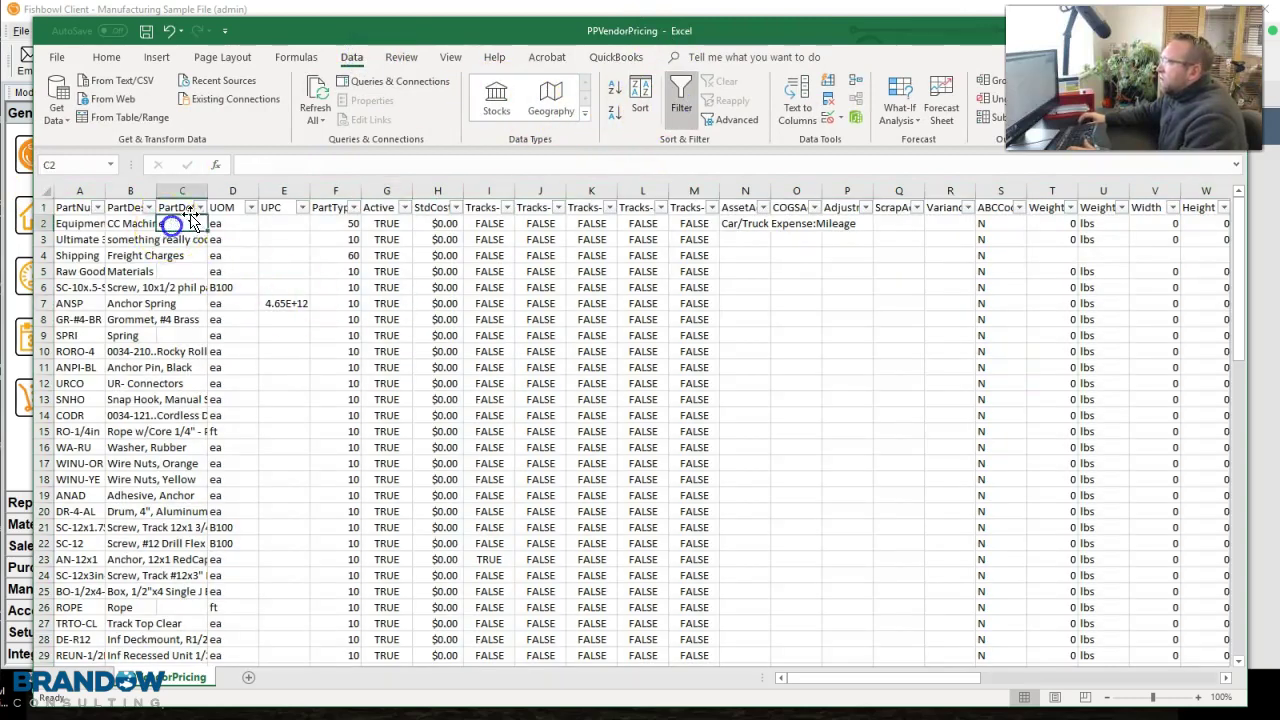
click(451, 57)
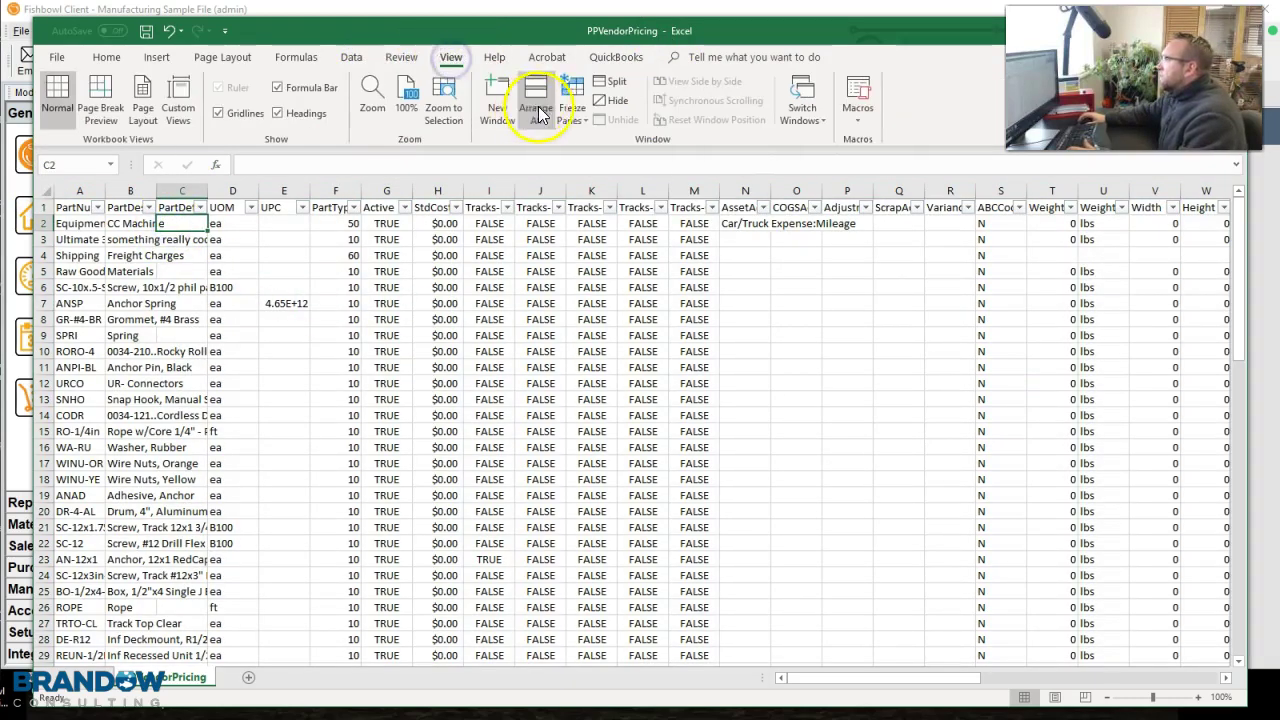
click(567, 110)
click(586, 140)
click(588, 399)
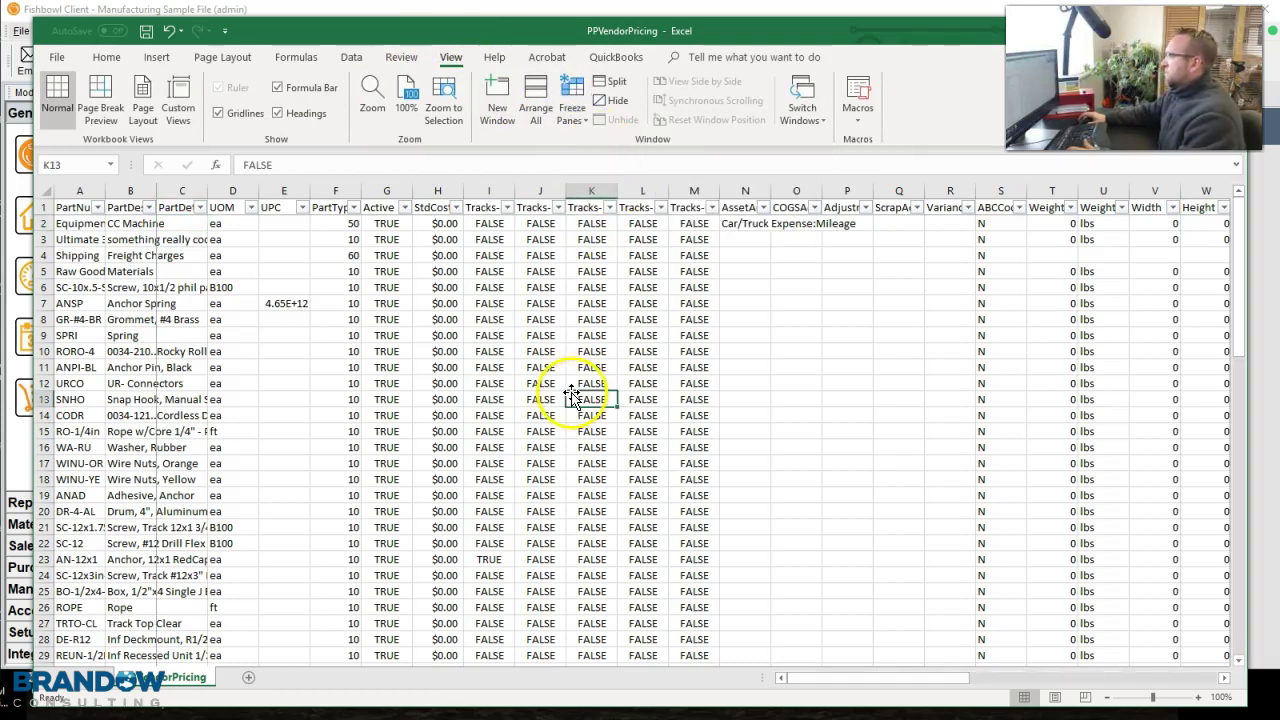
click(738, 190)
drag(771, 190, 938, 188)
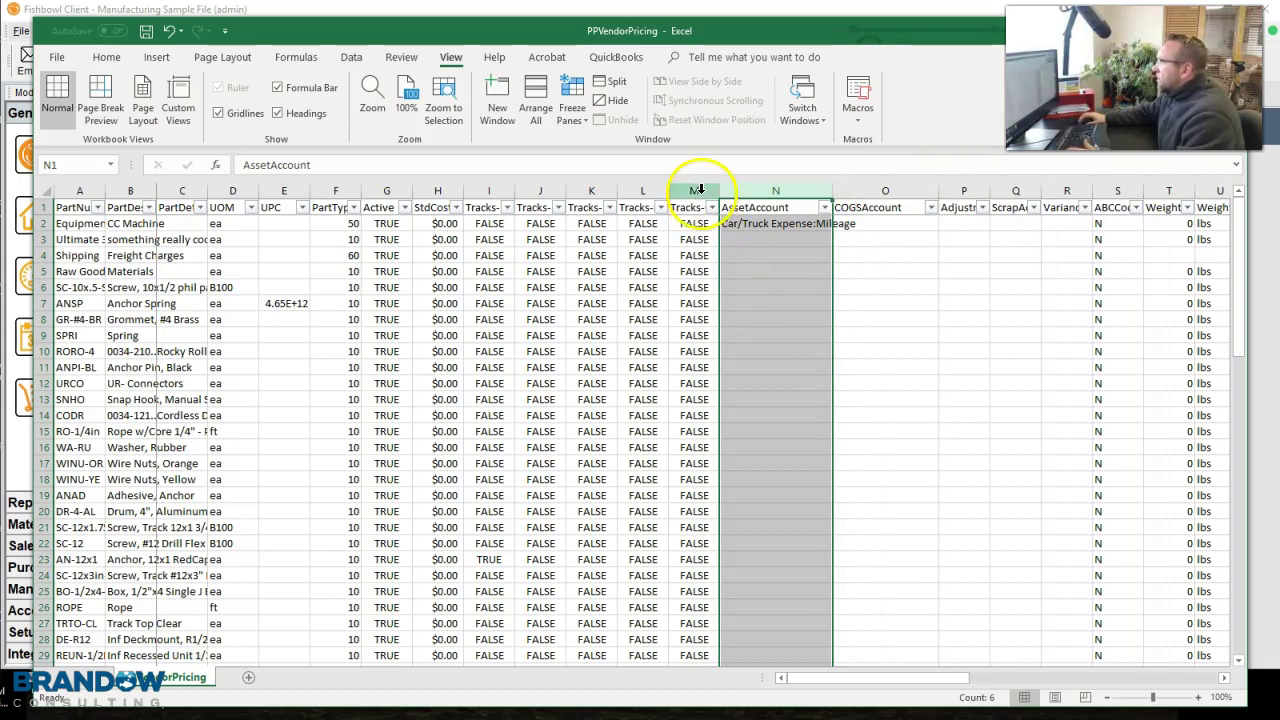
Step: Hide columns G through M and C through E
drag(692, 188, 394, 191)
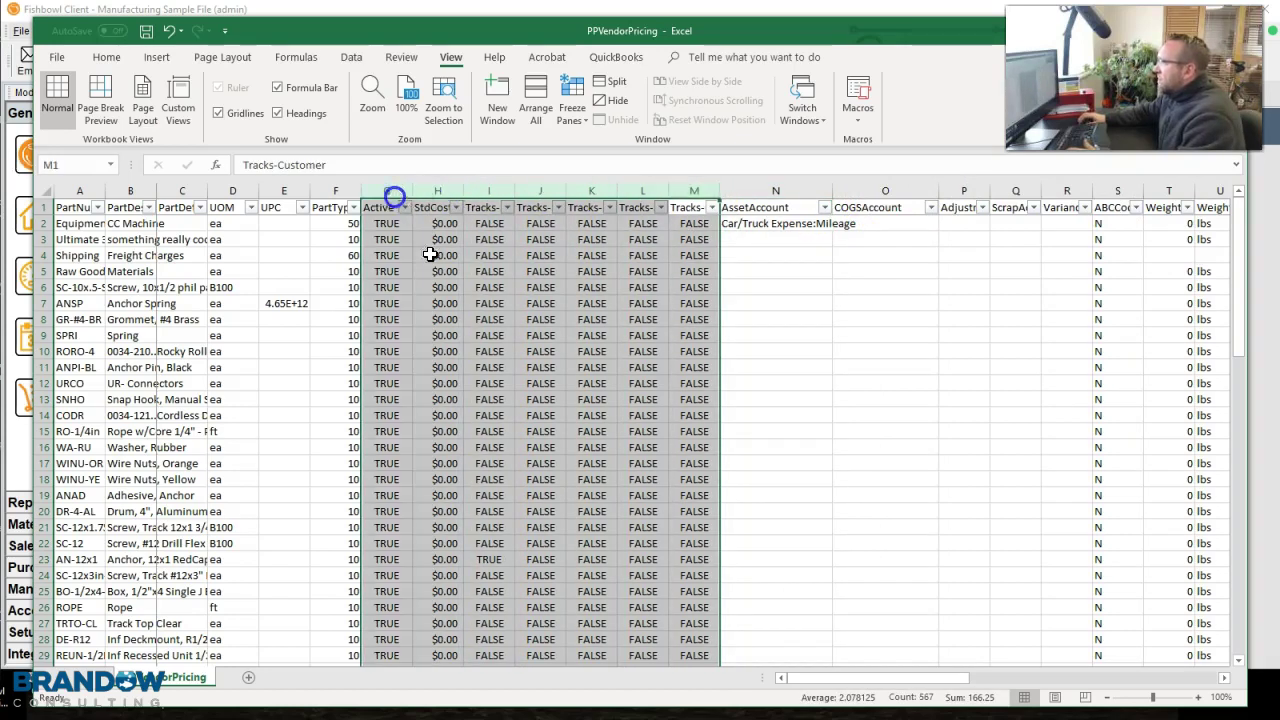
right_click(455, 296)
click(495, 505)
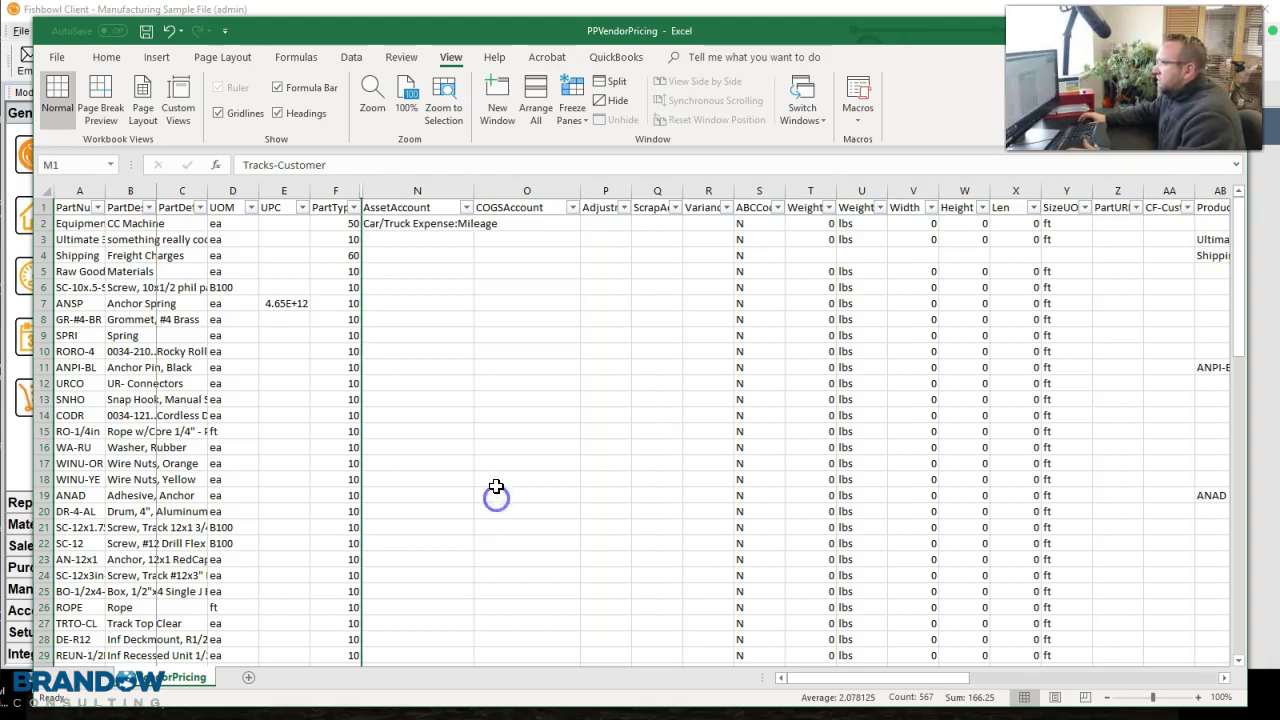
drag(283, 190, 180, 190)
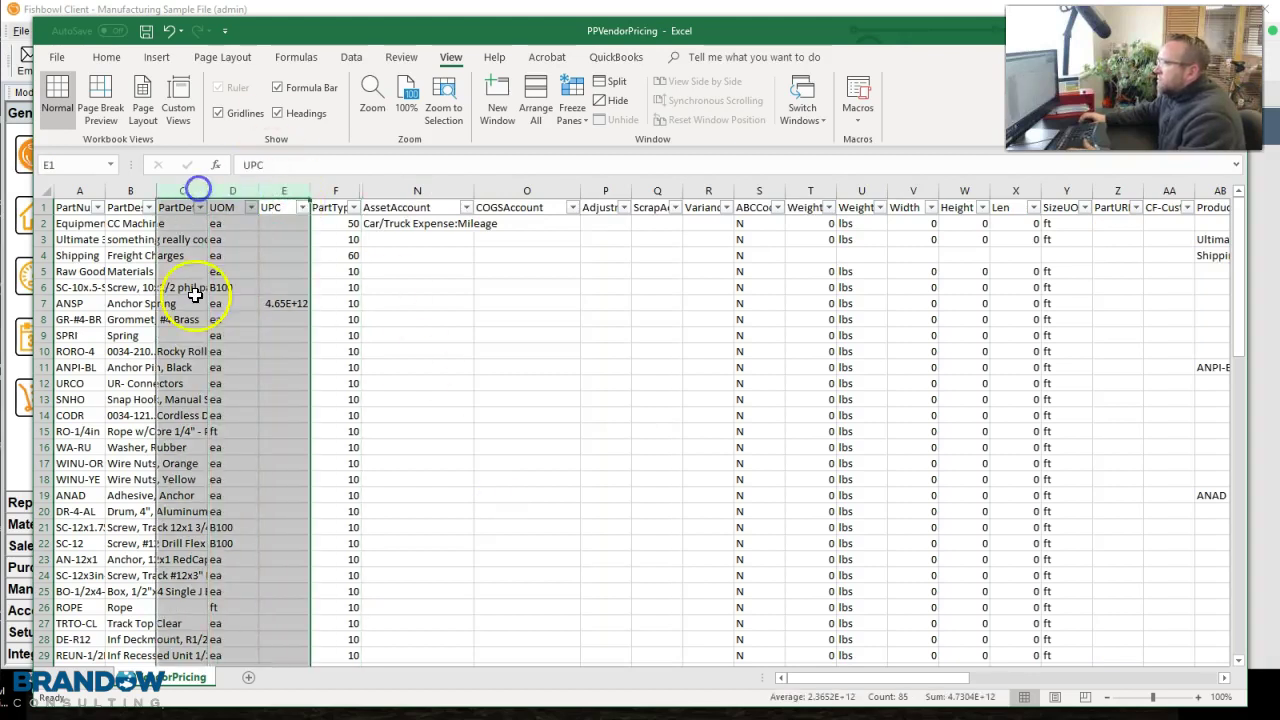
right_click(197, 292)
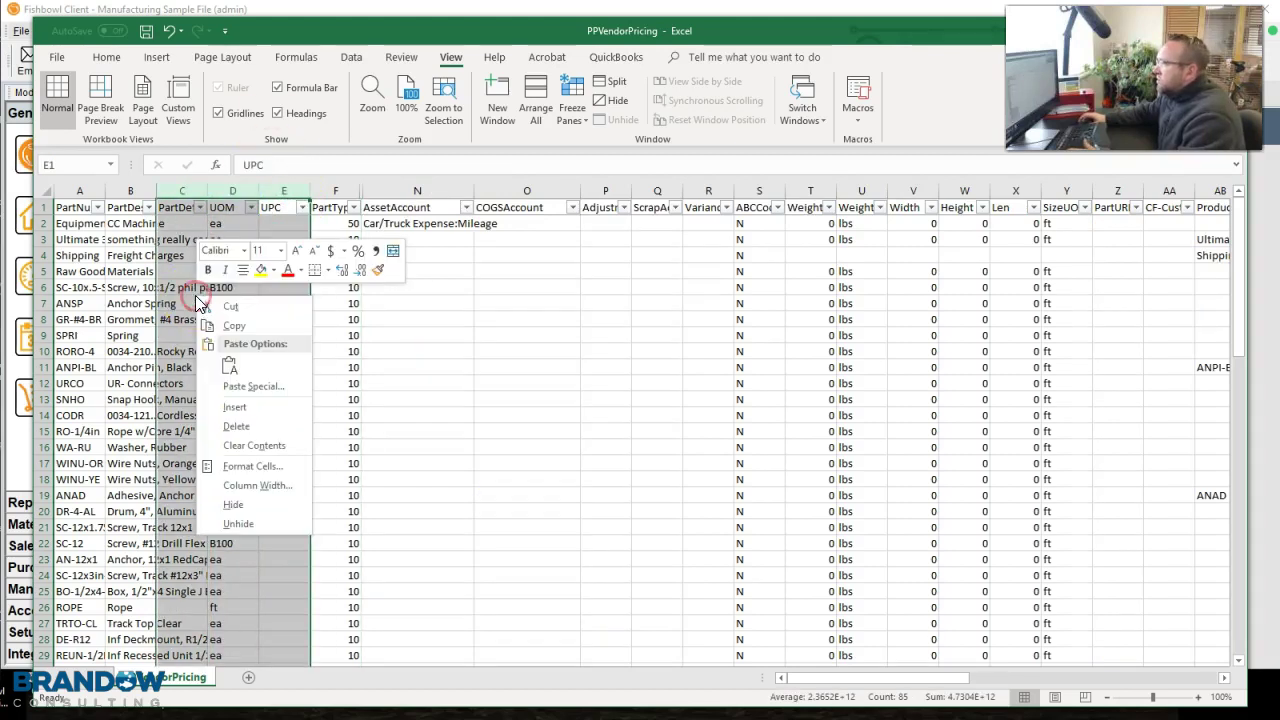
click(238, 504)
click(341, 420)
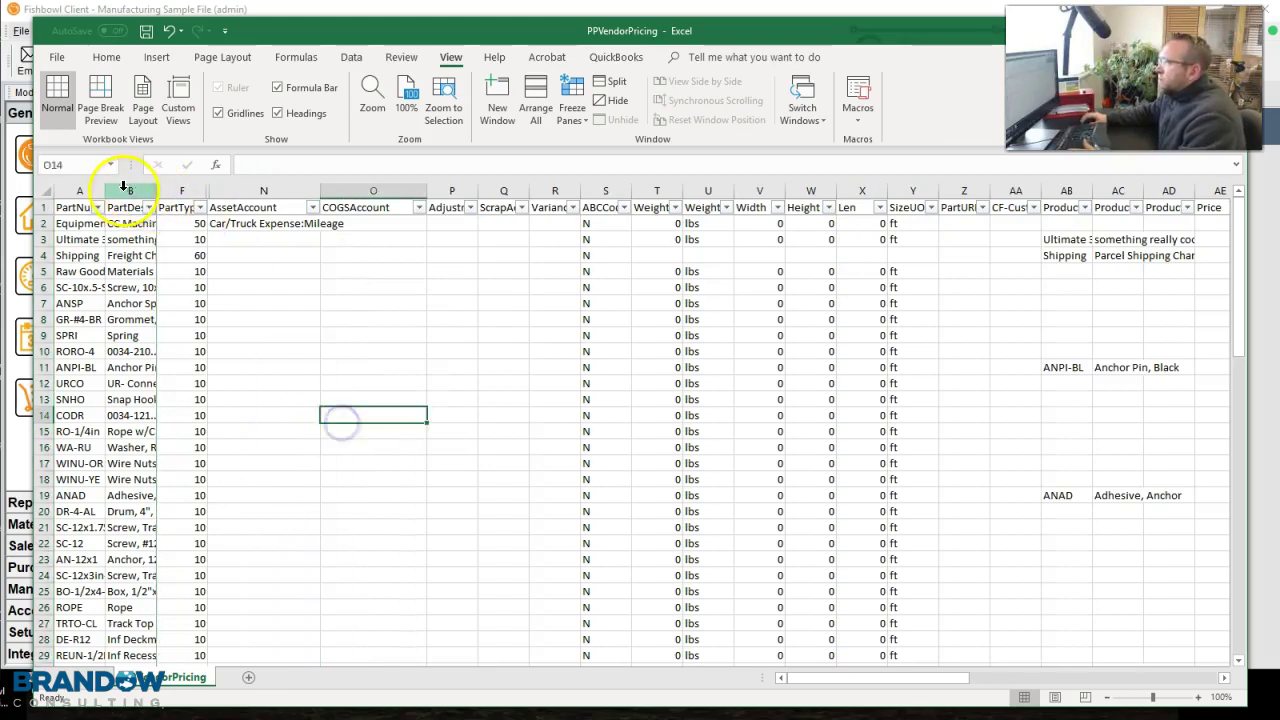
Step: Widen column A and the PartTypeID column
drag(104, 186, 139, 186)
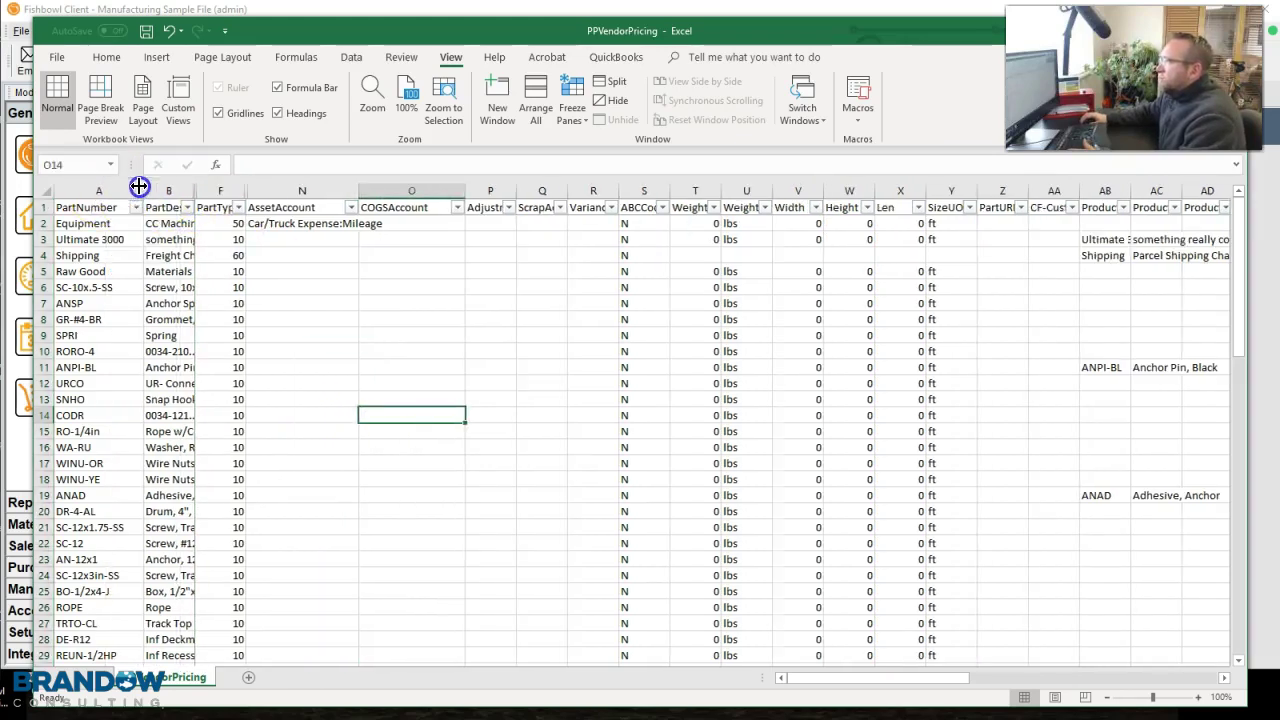
click(245, 189)
drag(244, 187, 283, 187)
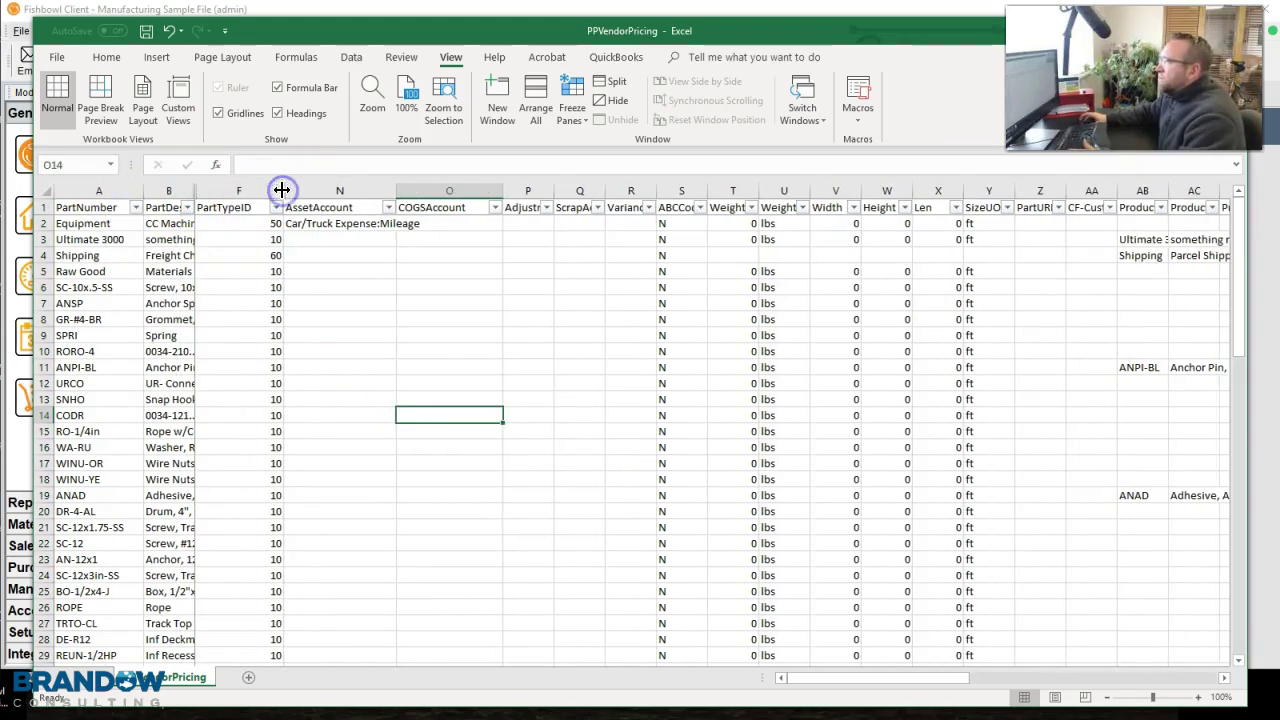
click(343, 190)
click(452, 190)
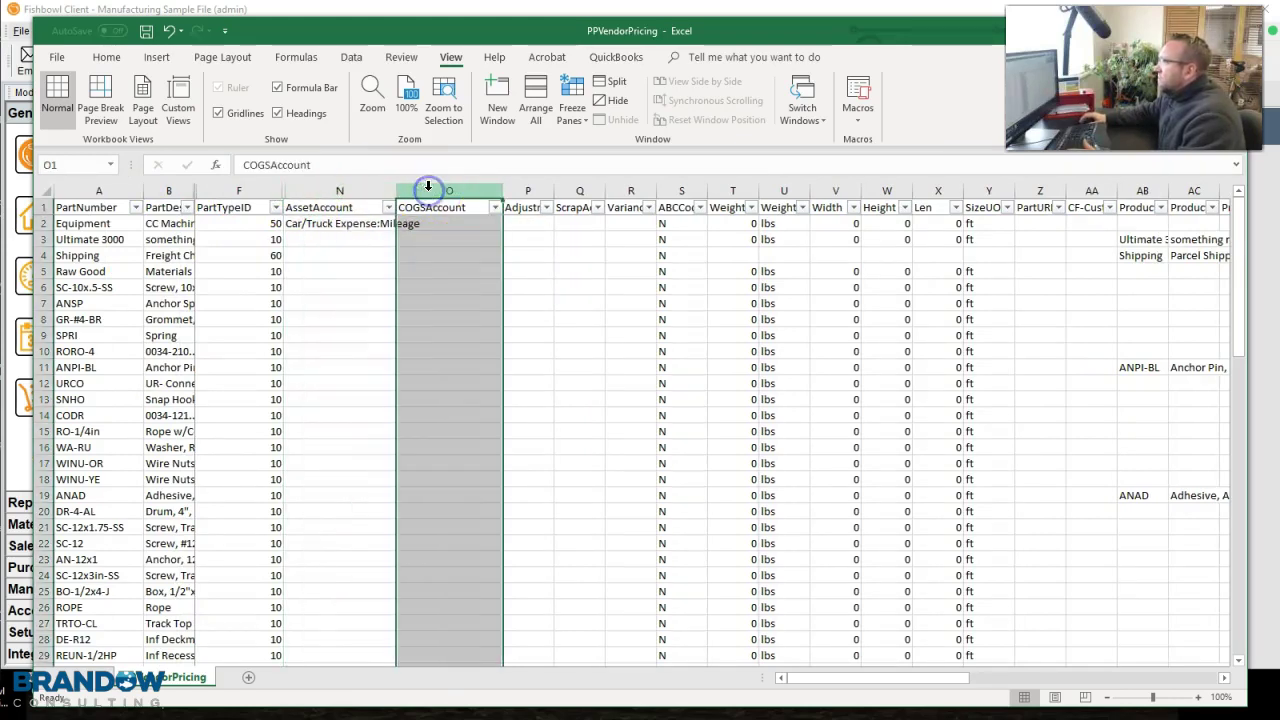
Step: Hide columns S through AA and AC through AJ
drag(666, 190, 1072, 203)
right_click(837, 323)
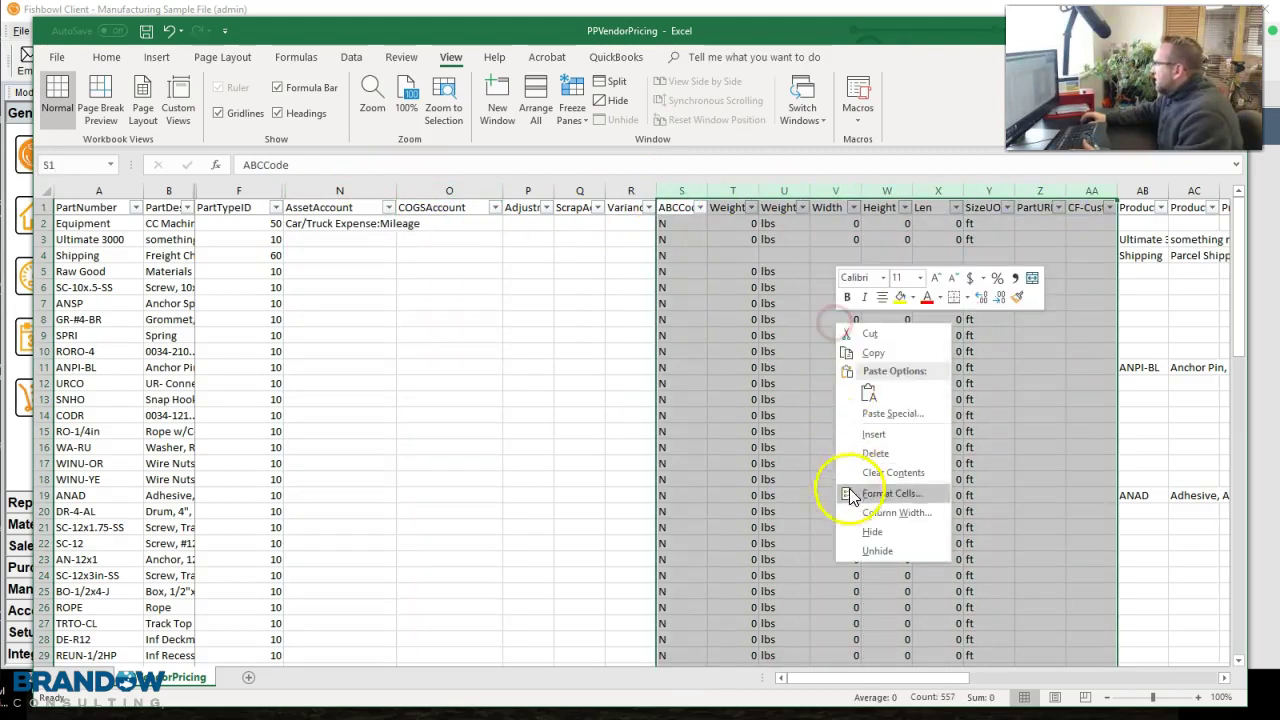
click(872, 534)
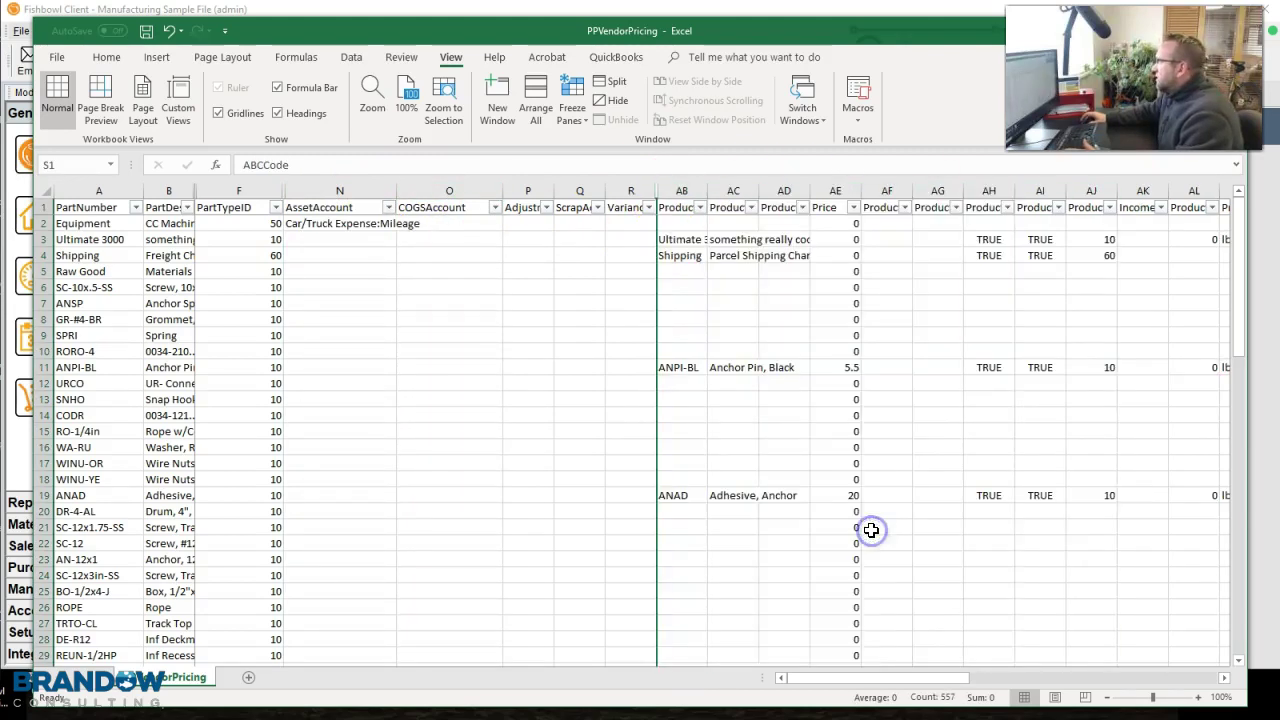
drag(731, 190, 1080, 214)
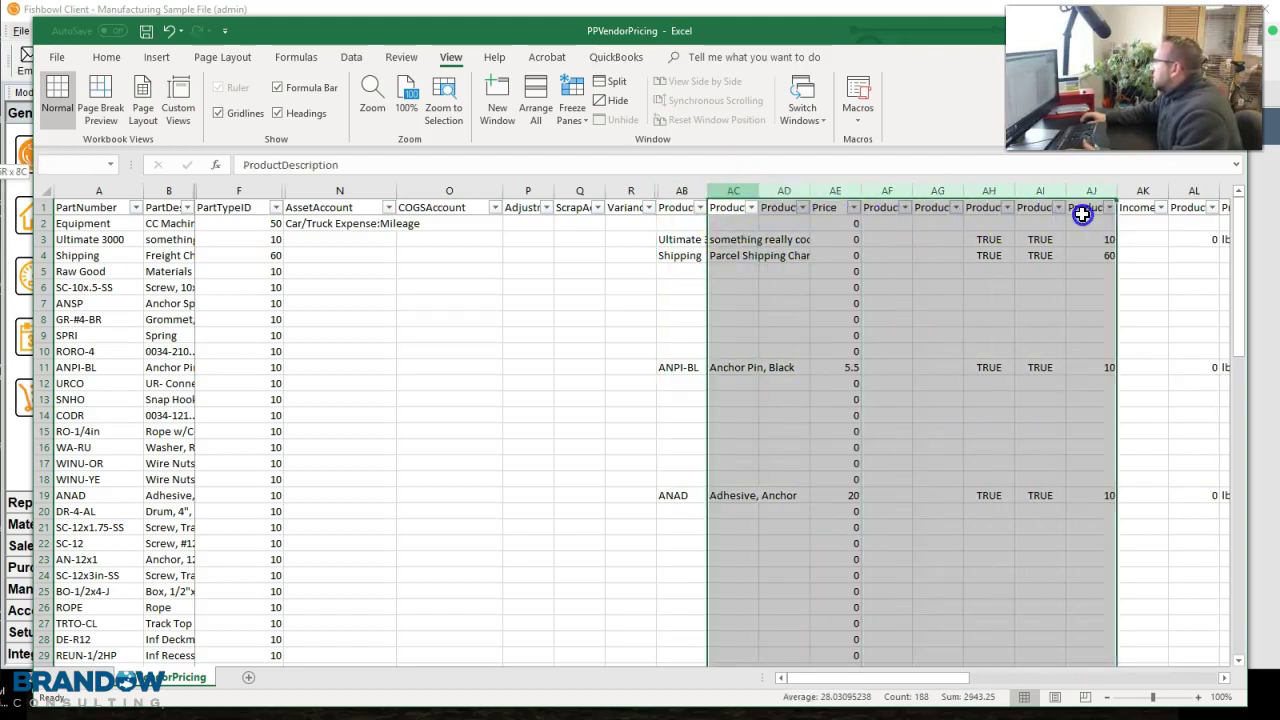
right_click(860, 381)
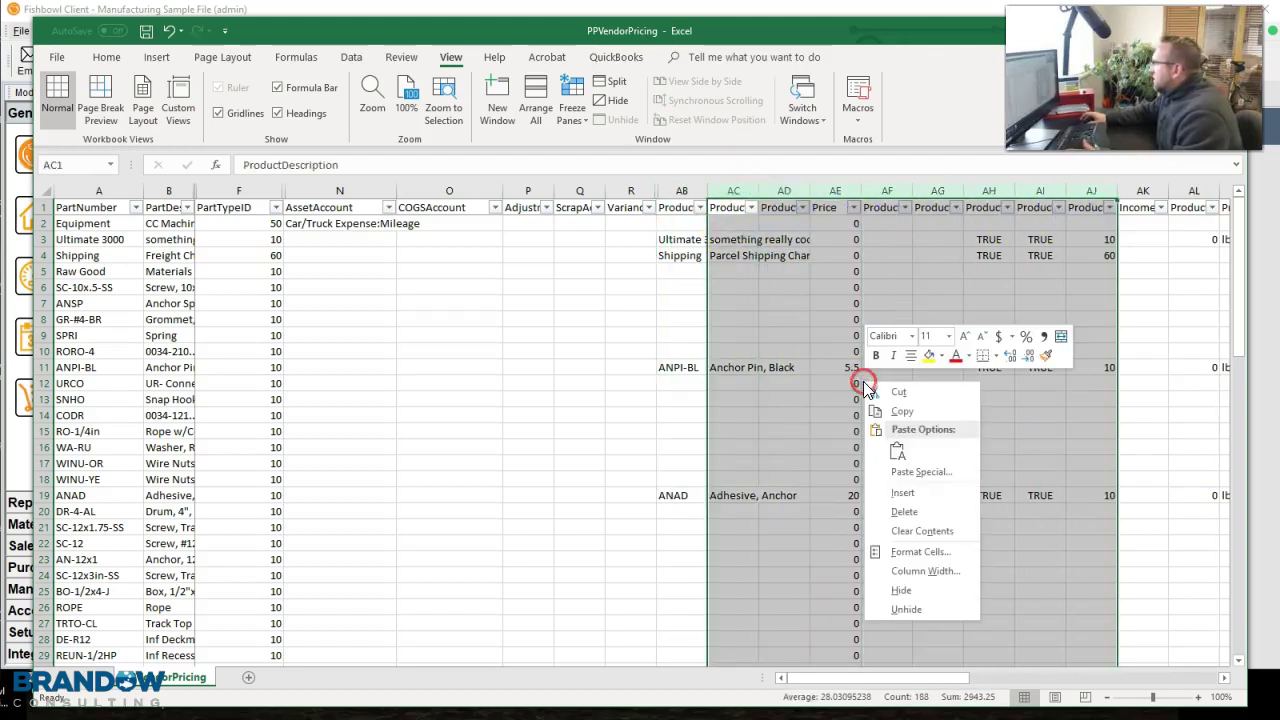
click(901, 590)
Step: Widen the IncomeAccount, COGSAccount and PartTypeID columns to fit their headers
drag(757, 190, 863, 190)
click(795, 190)
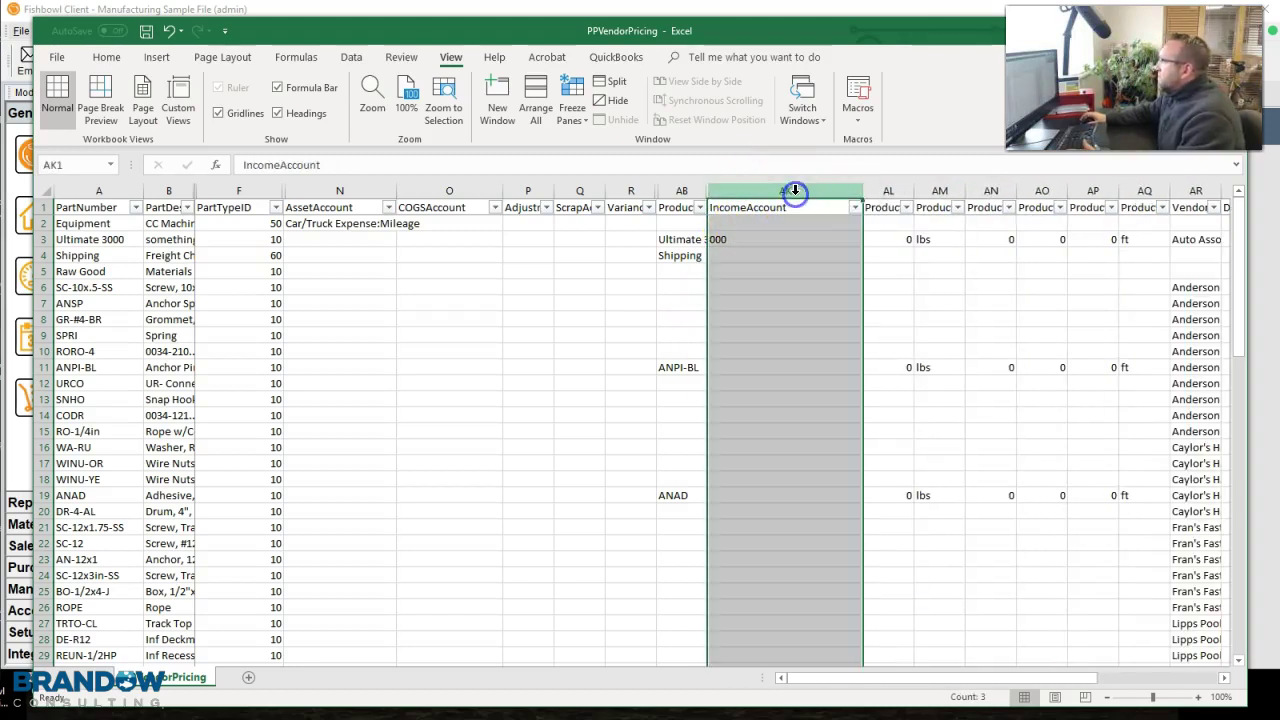
click(330, 191)
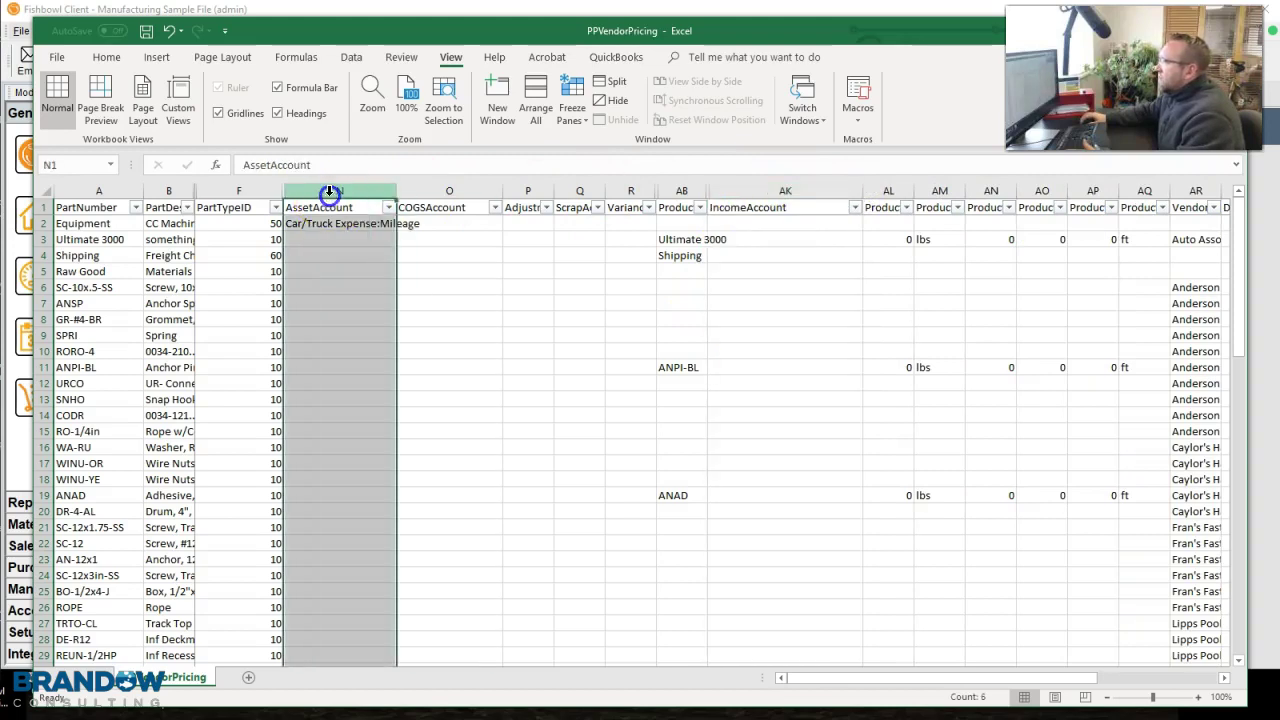
click(451, 191)
drag(503, 191, 523, 189)
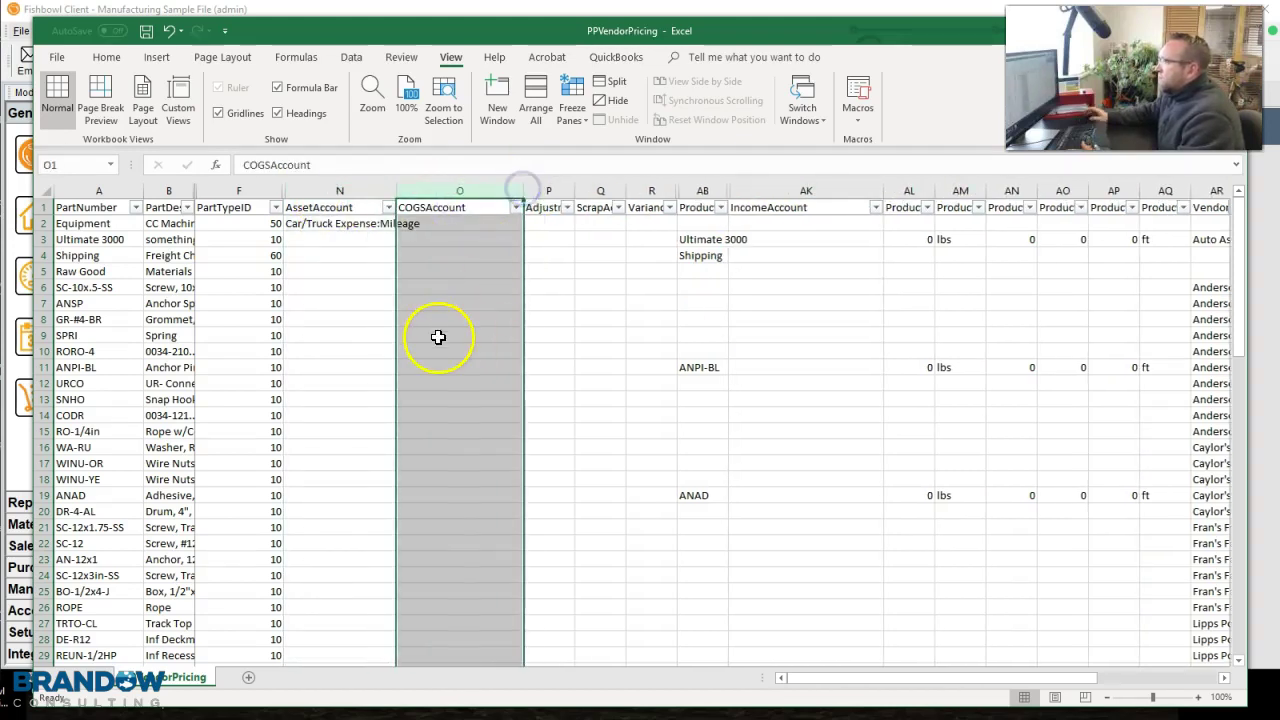
drag(280, 188, 319, 189)
Step: Sort rows by PartTypeID smallest to largest, then close the filter list without applying changes
click(256, 188)
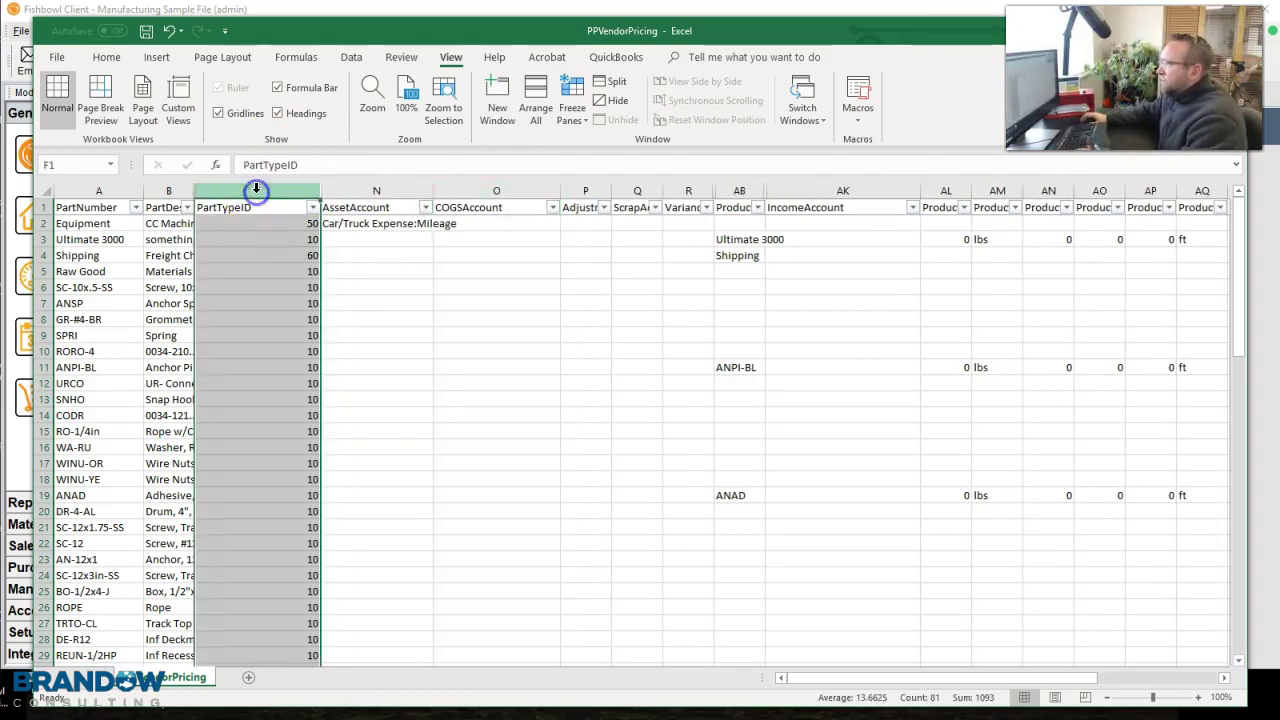
click(313, 208)
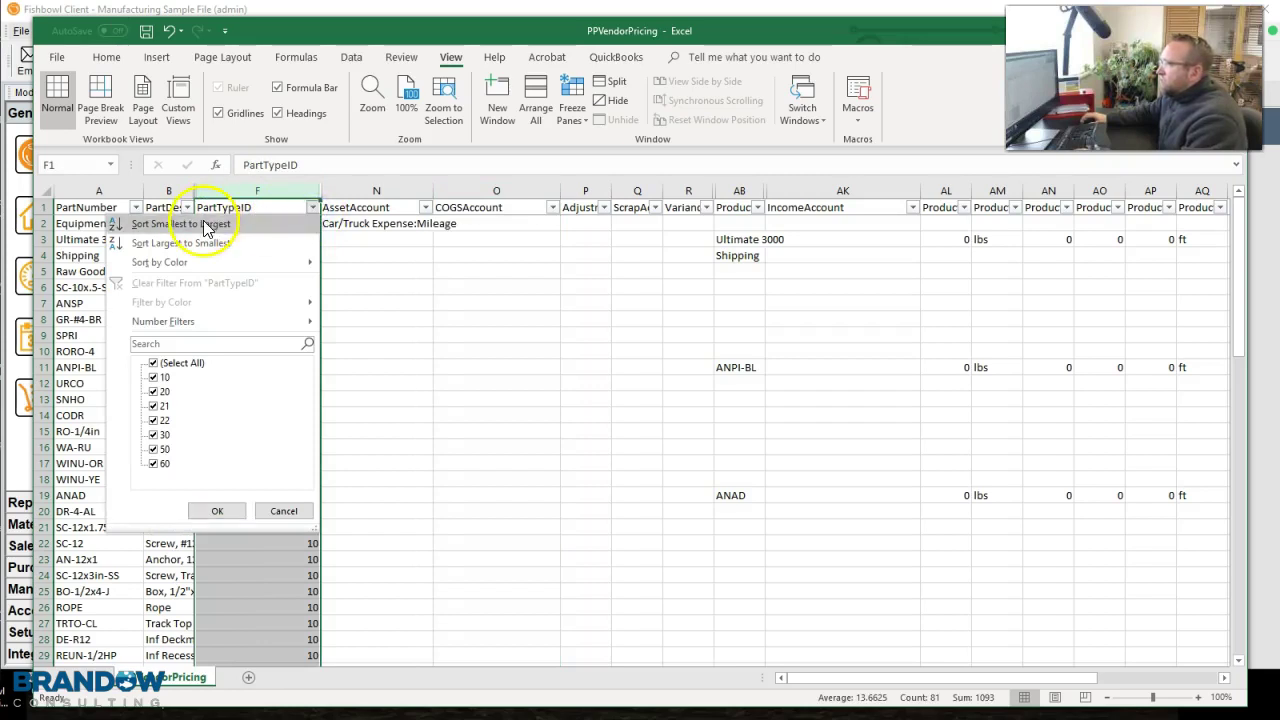
click(205, 225)
click(286, 224)
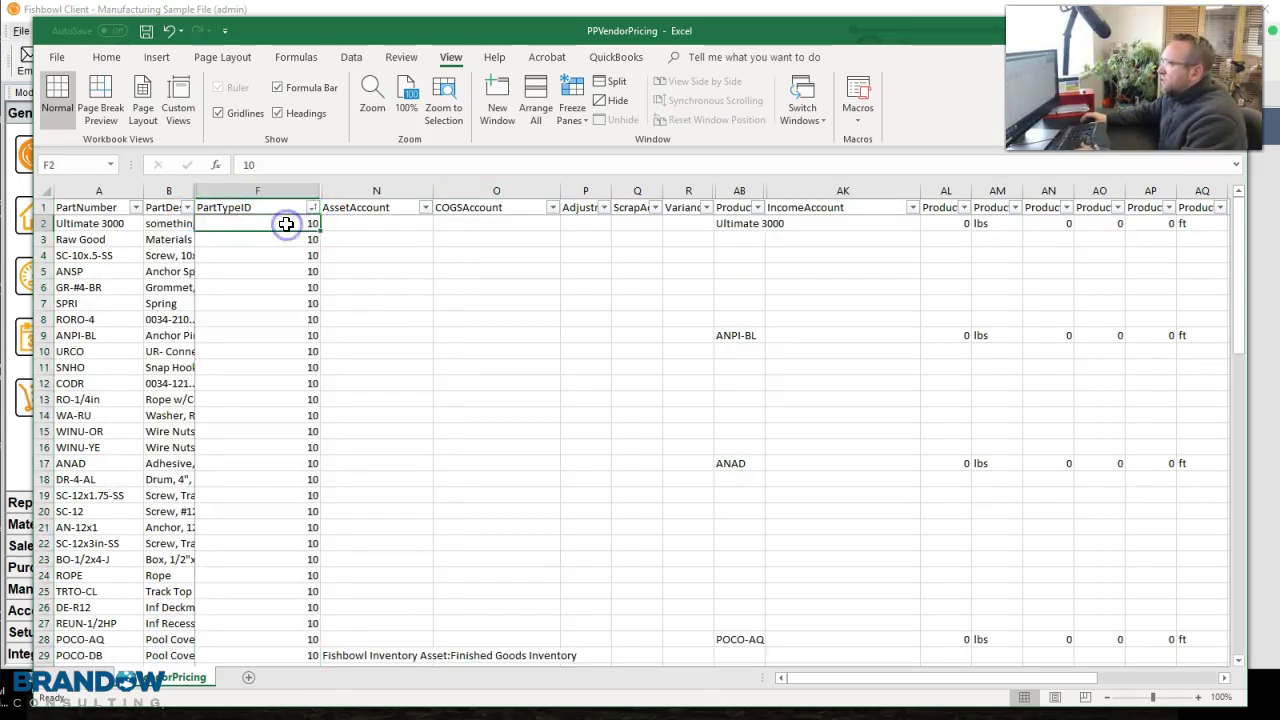
click(313, 210)
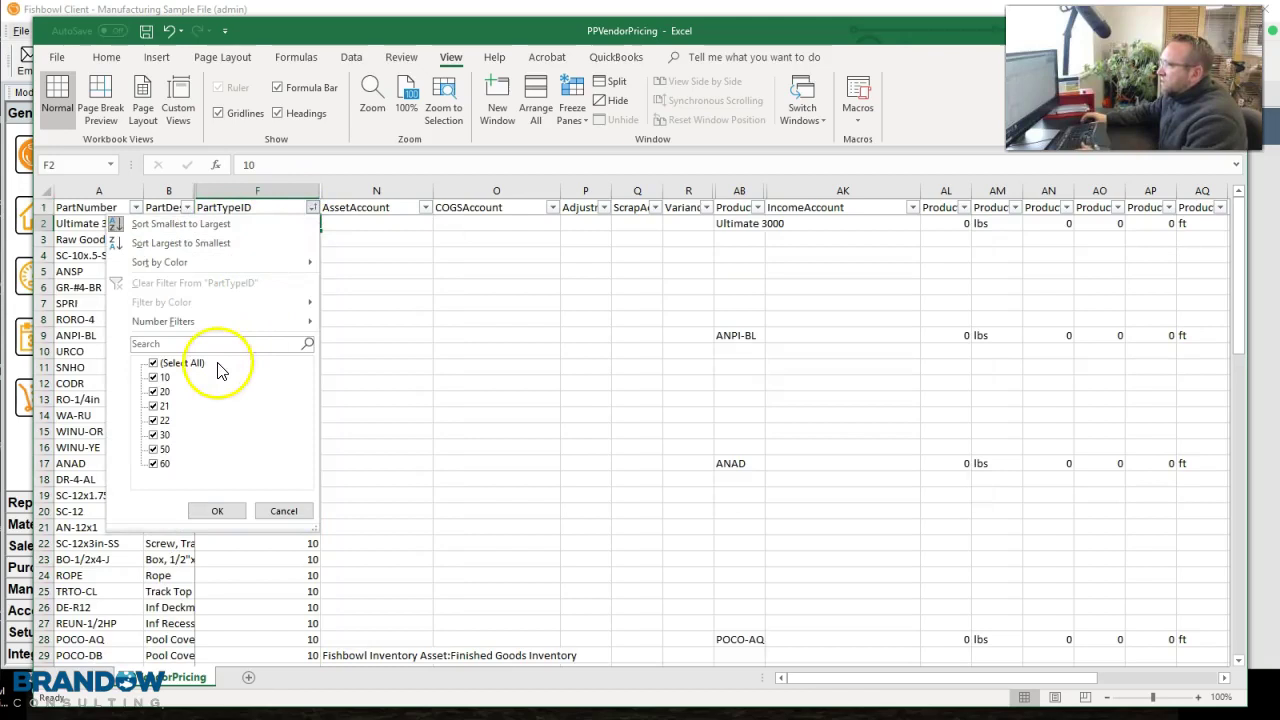
click(172, 407)
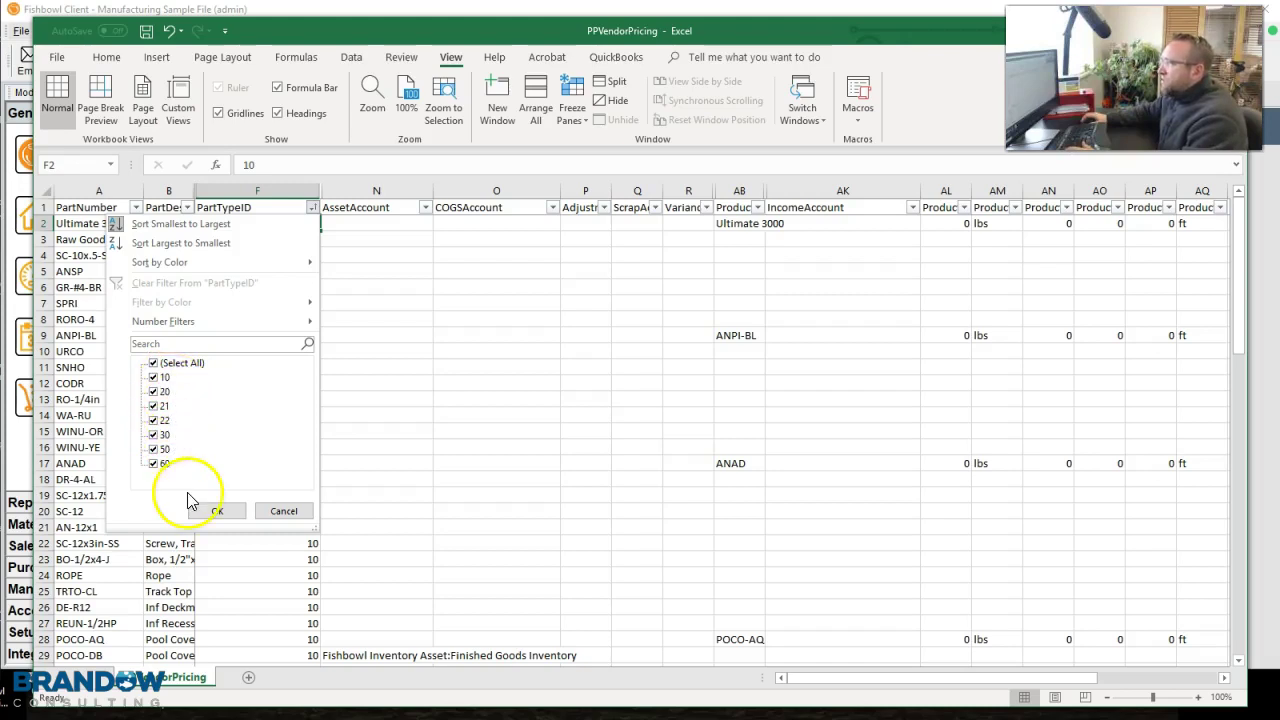
click(279, 10)
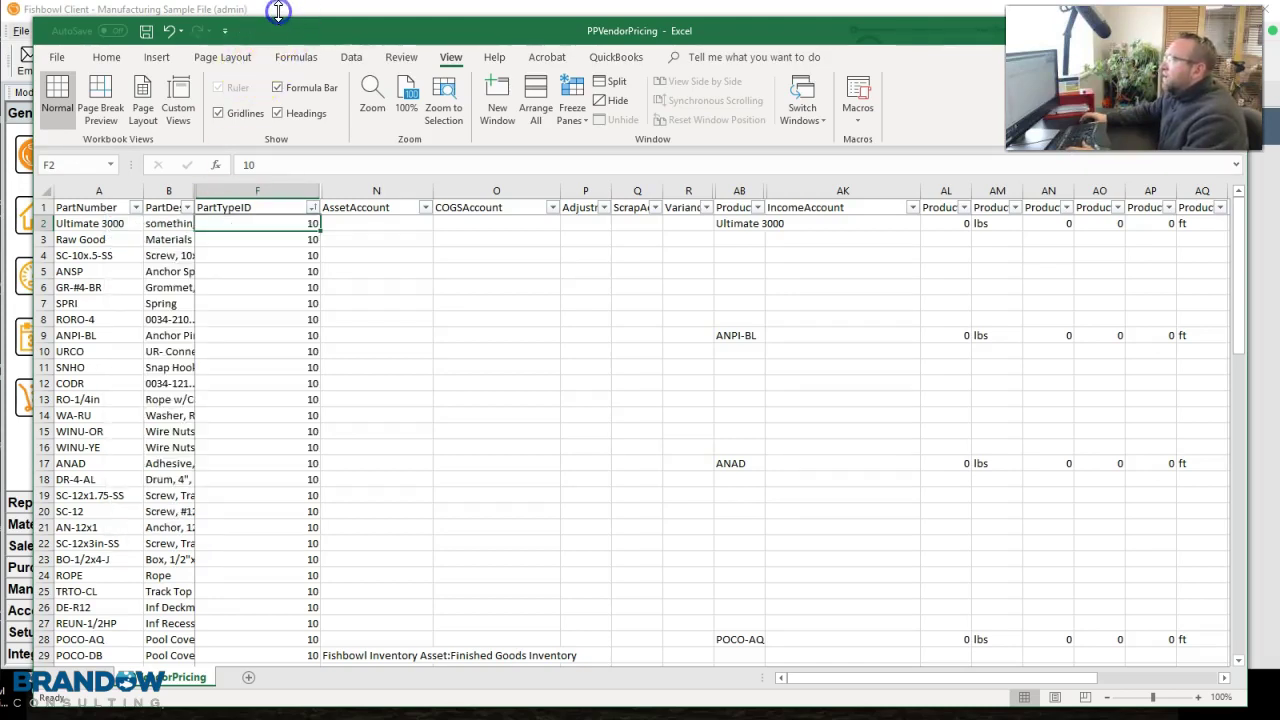
Step: Reopen the Part Product And Vendor Pricing export, print its preparation instructions, then cancel
click(21, 30)
click(42, 101)
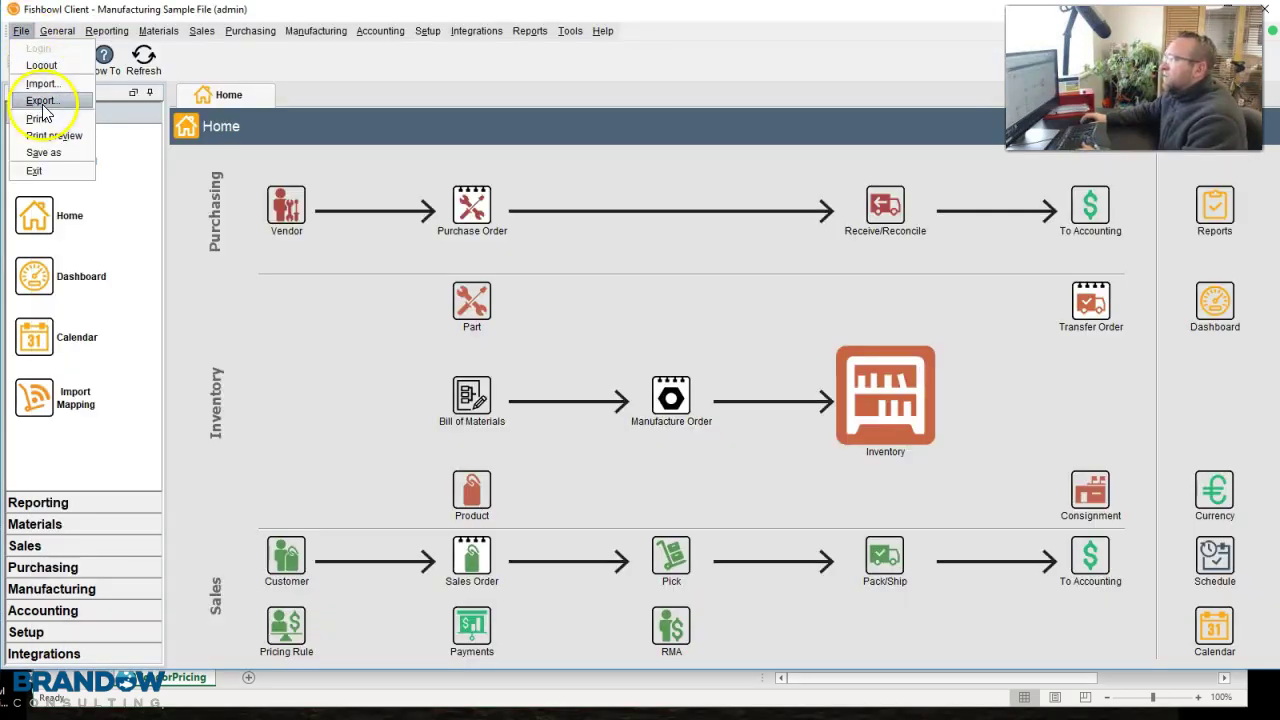
click(628, 313)
text(part)
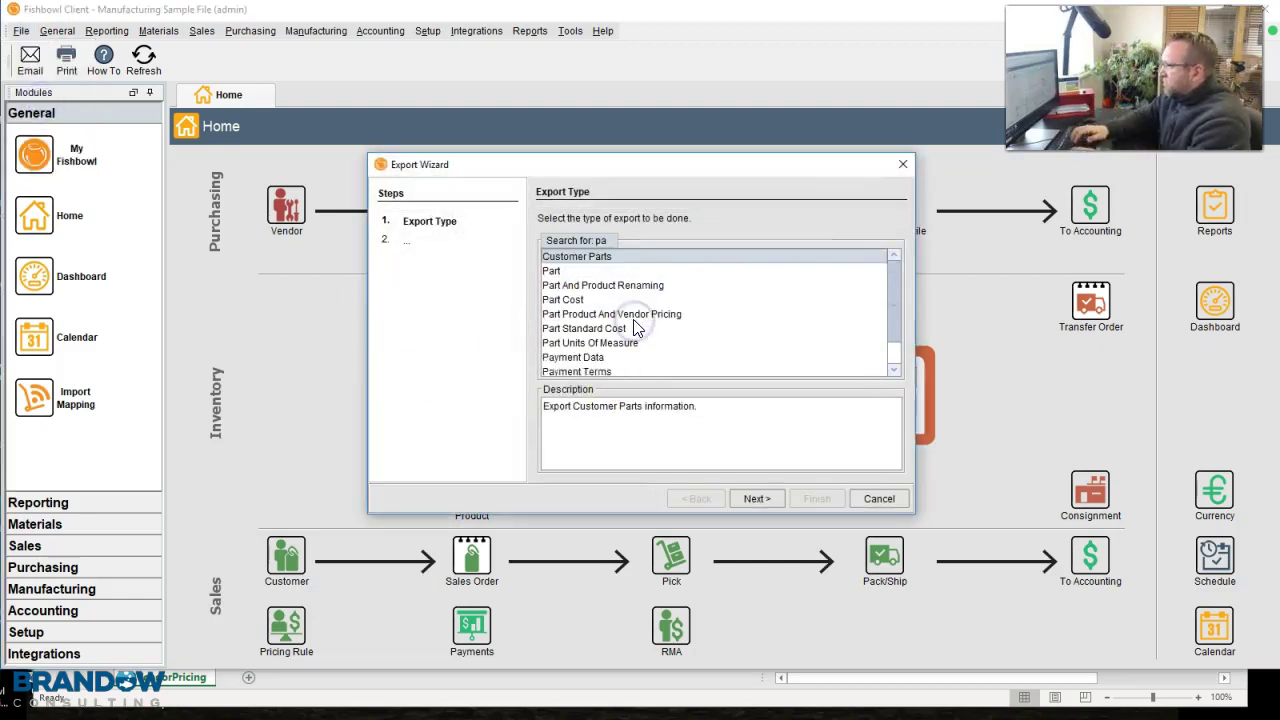
click(678, 316)
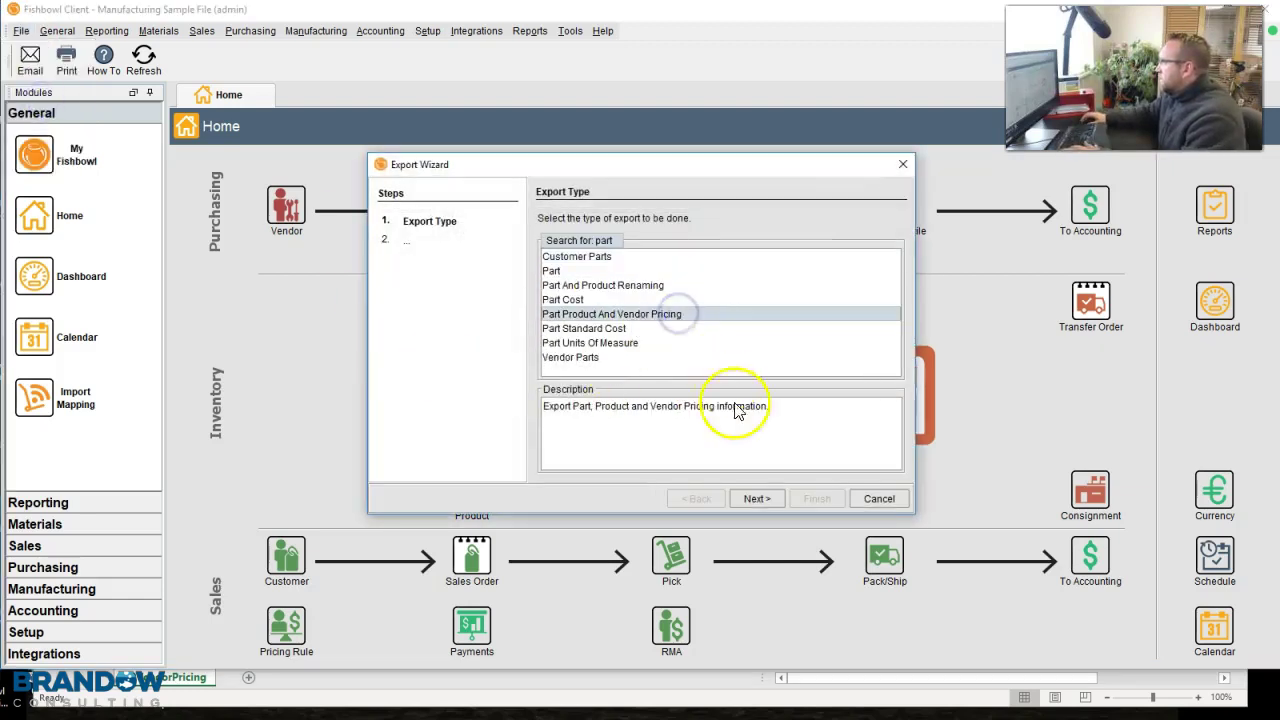
click(748, 497)
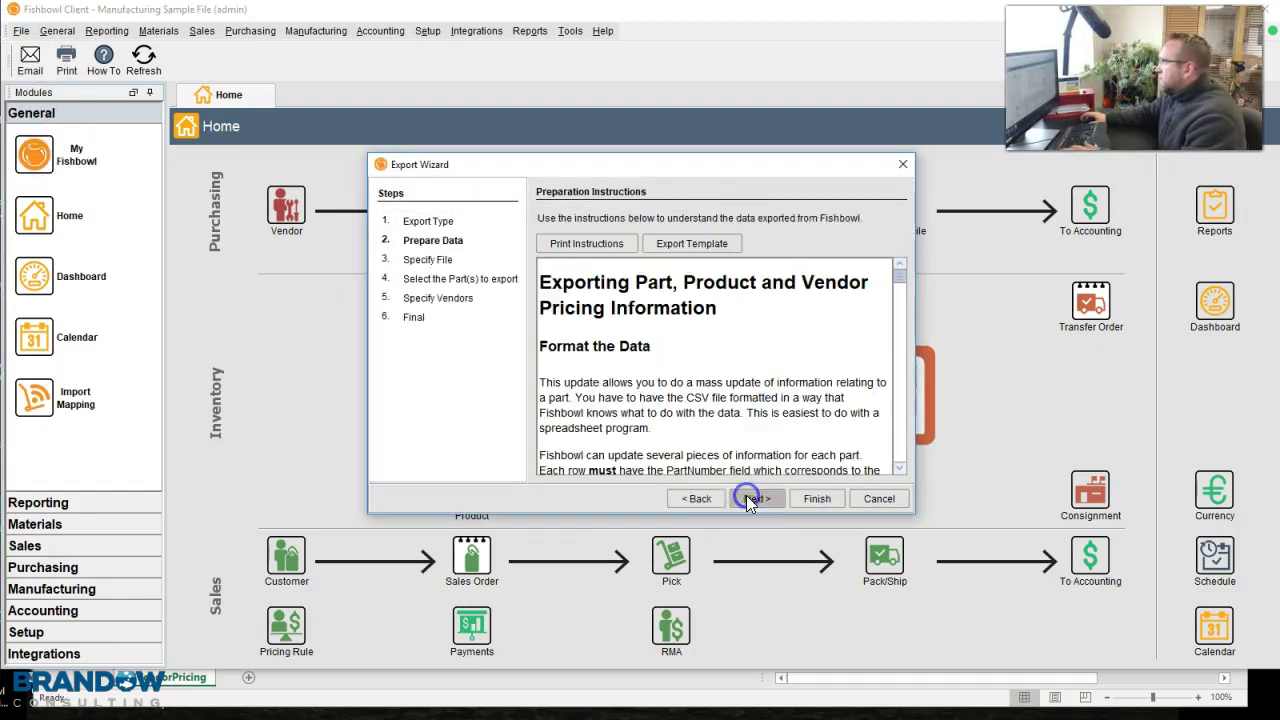
click(600, 254)
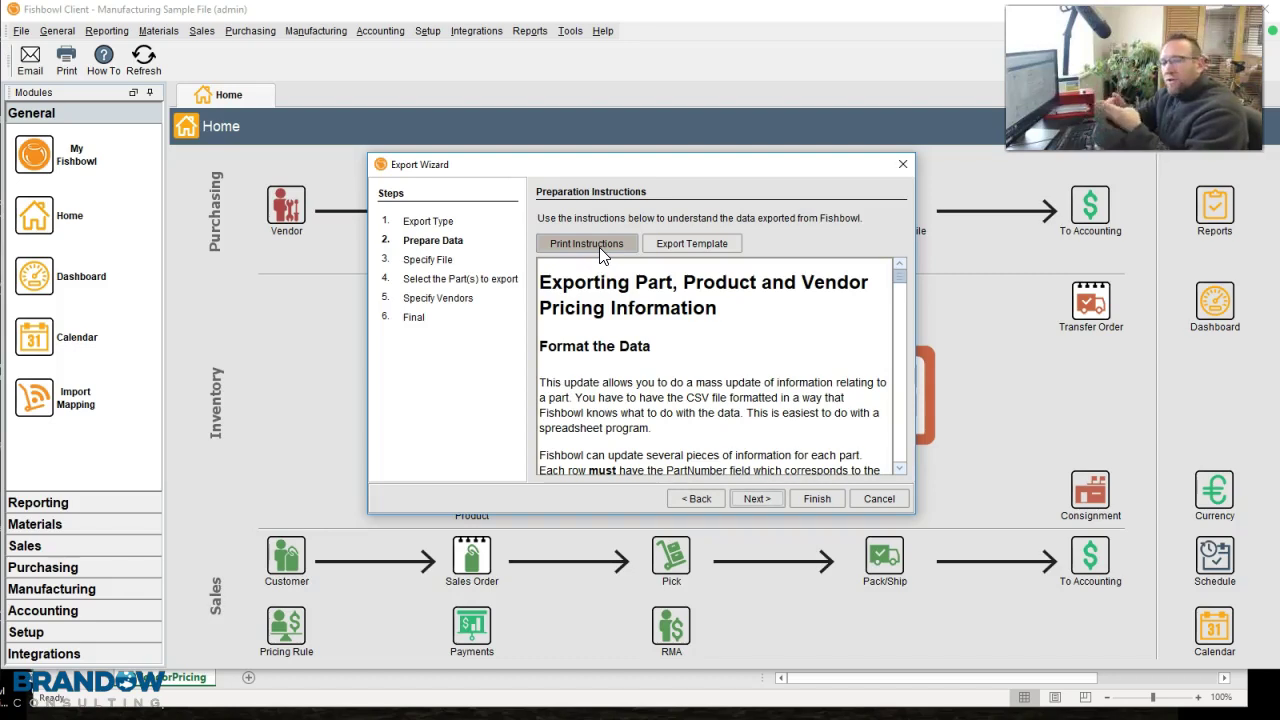
click(590, 245)
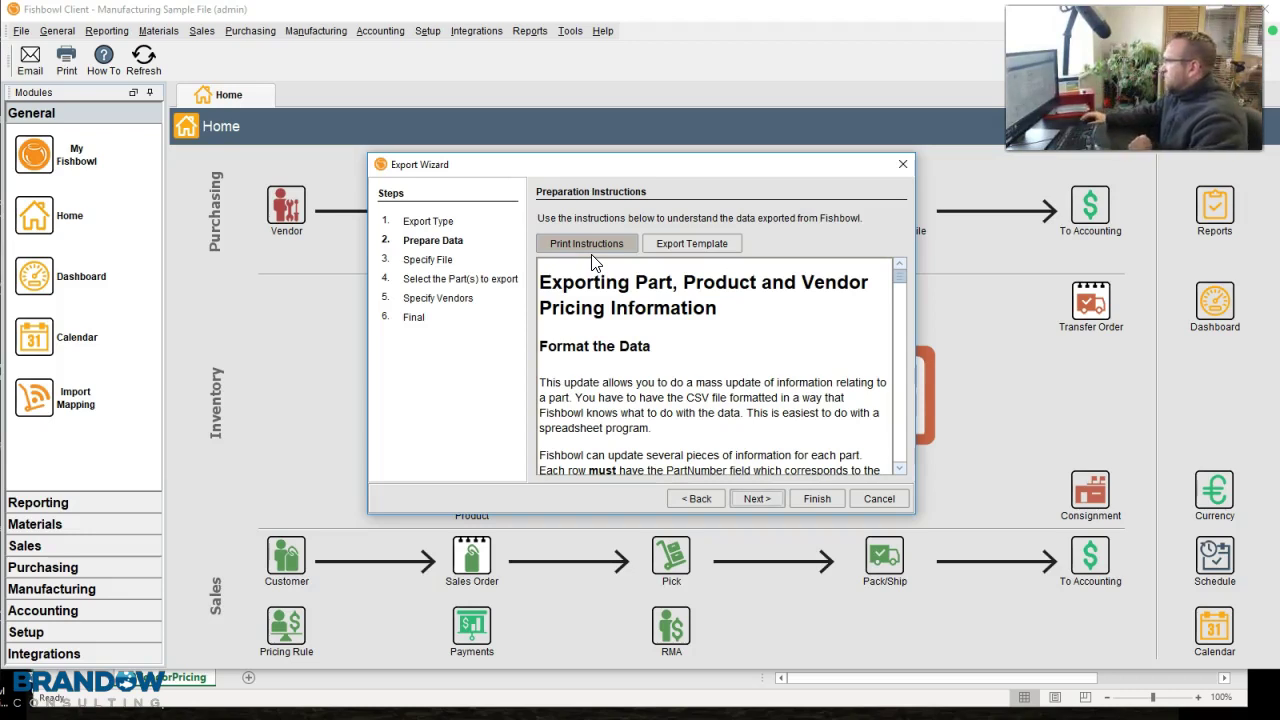
click(868, 498)
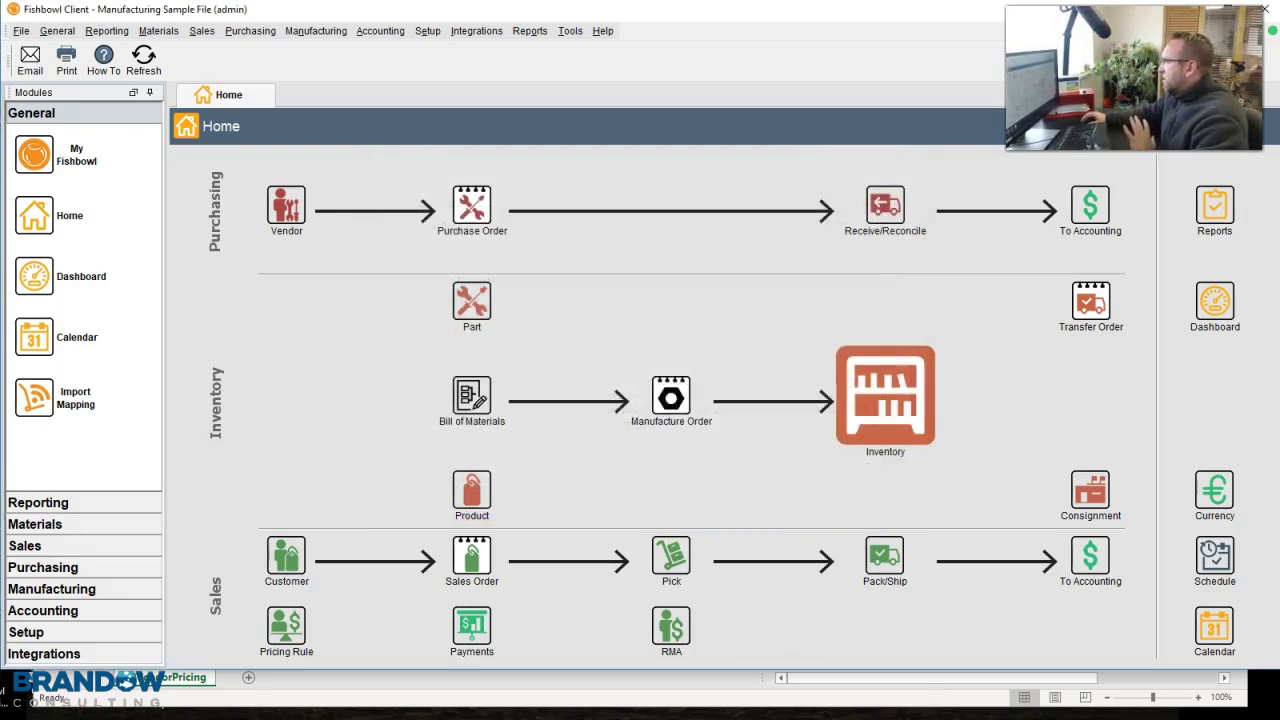
Step: In Excel, select PartTypeID cells F2:F9, then the AssetAccount cells N2:N15
click(618, 700)
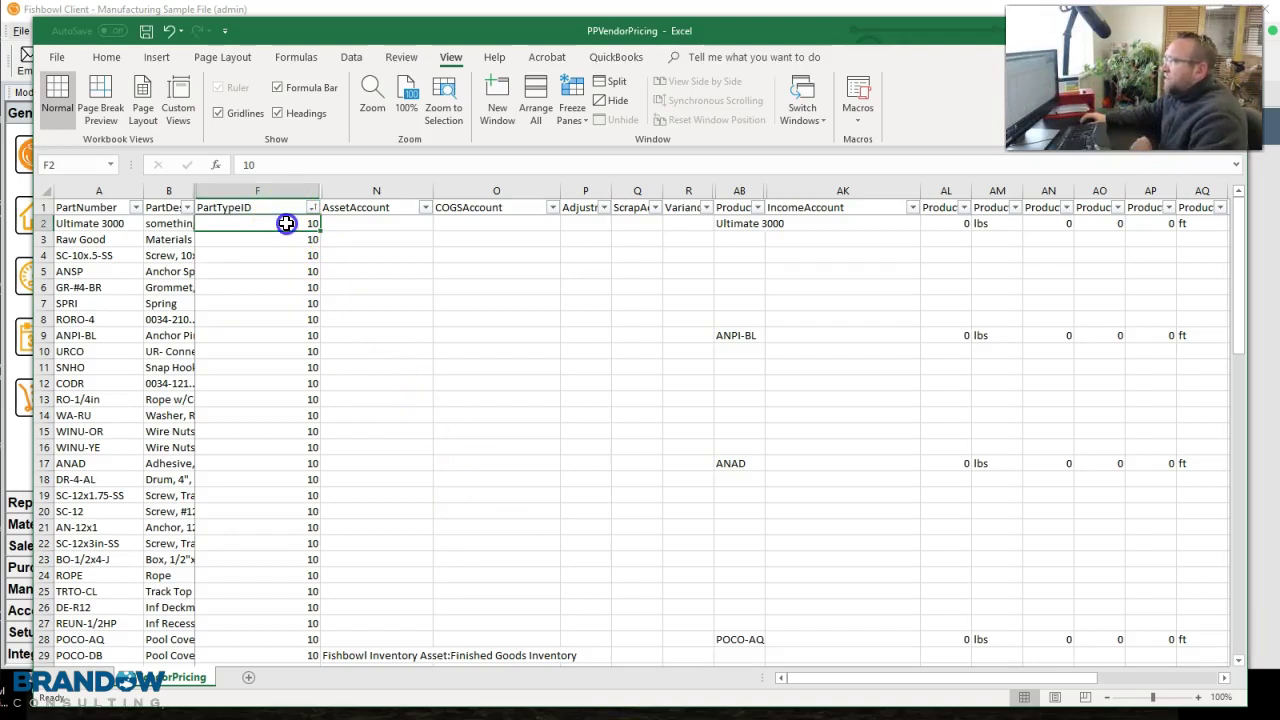
drag(286, 223, 275, 333)
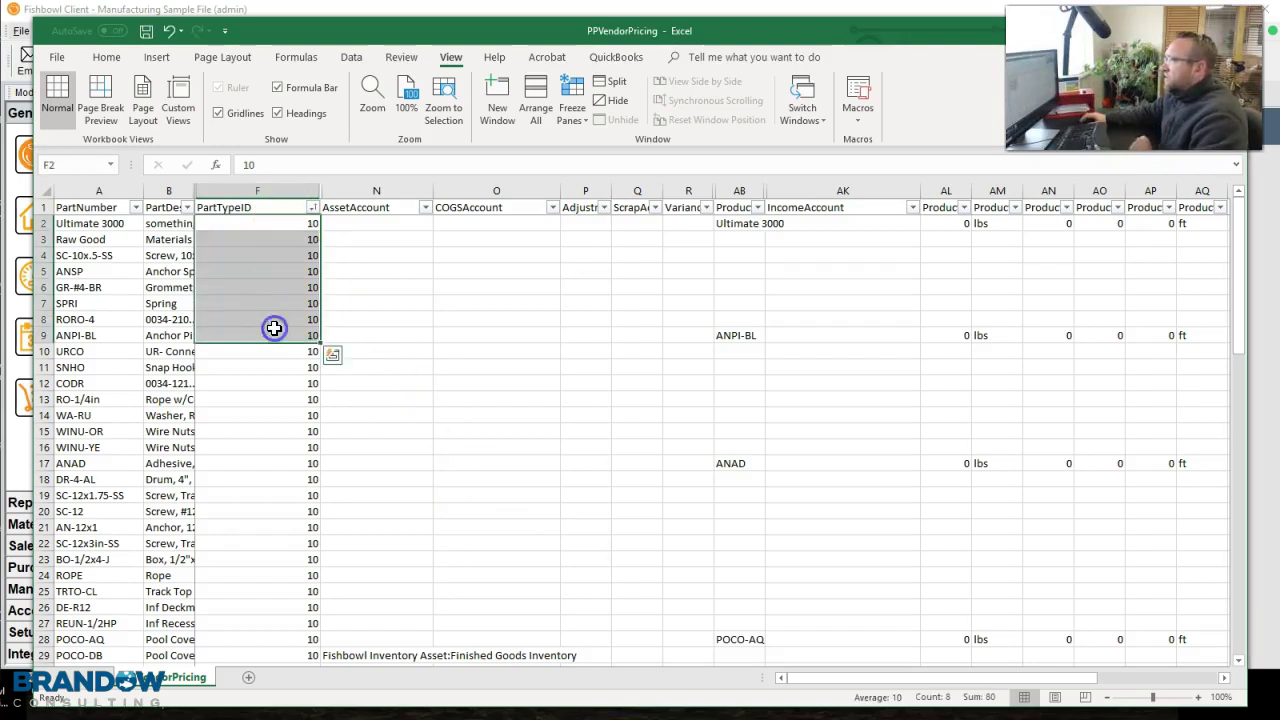
click(354, 225)
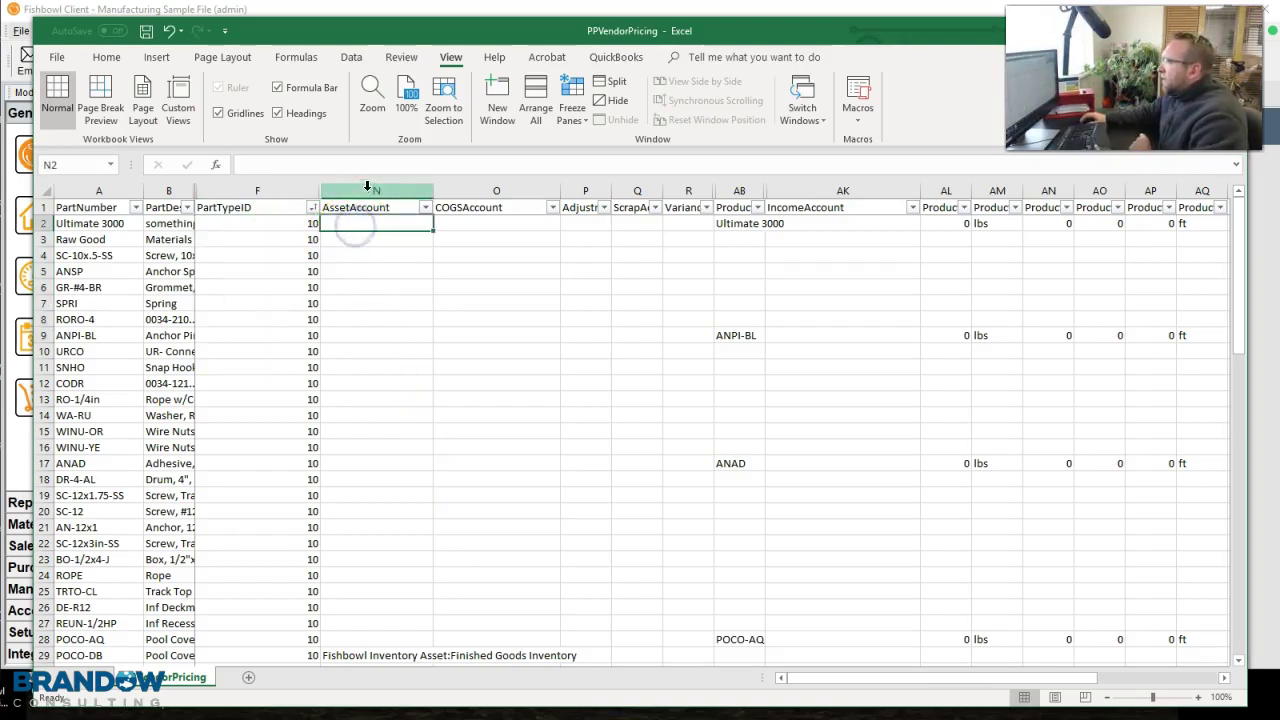
drag(365, 227, 370, 437)
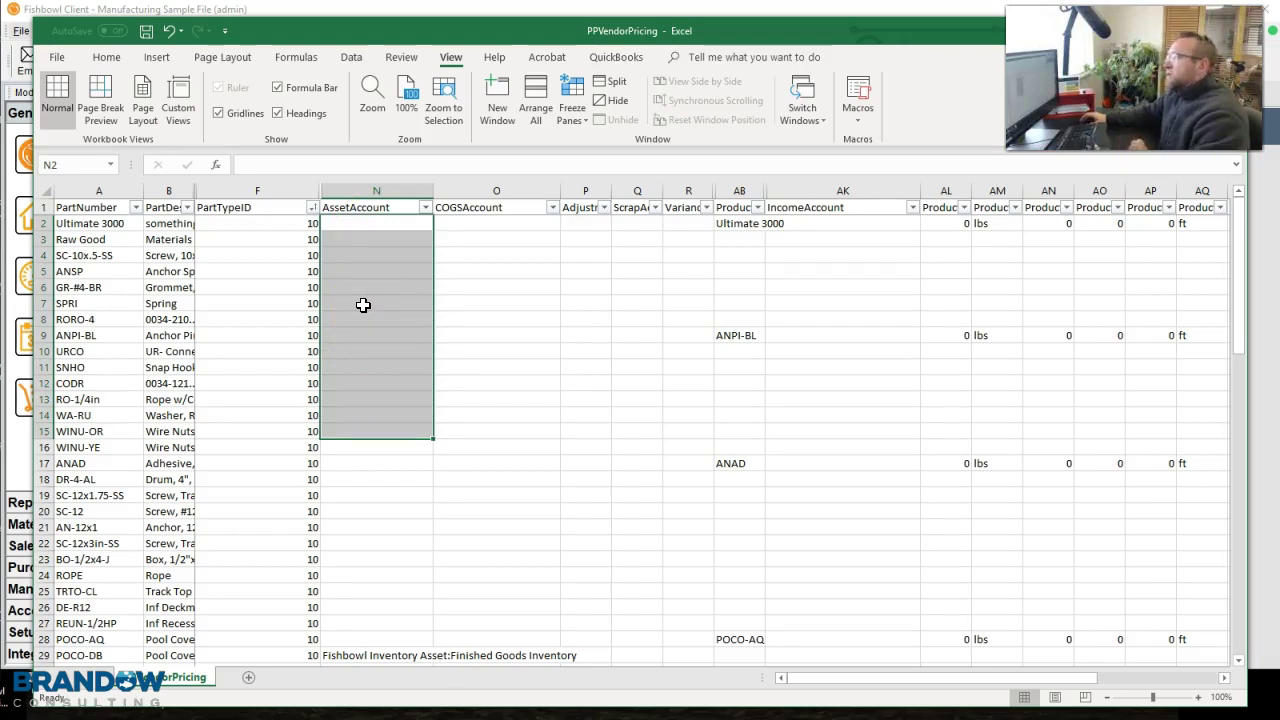
right_click(347, 320)
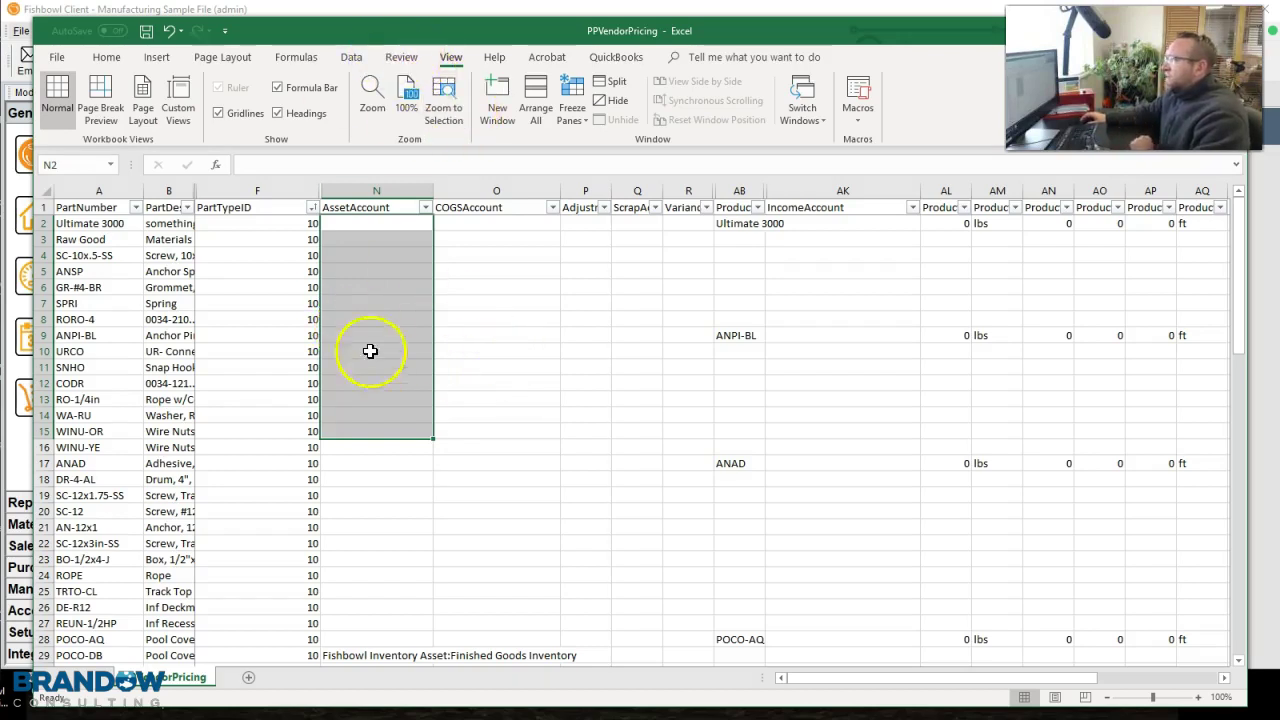
Step: Find the Default Account Mapping report in Reports and preview it in a separate window
click(355, 8)
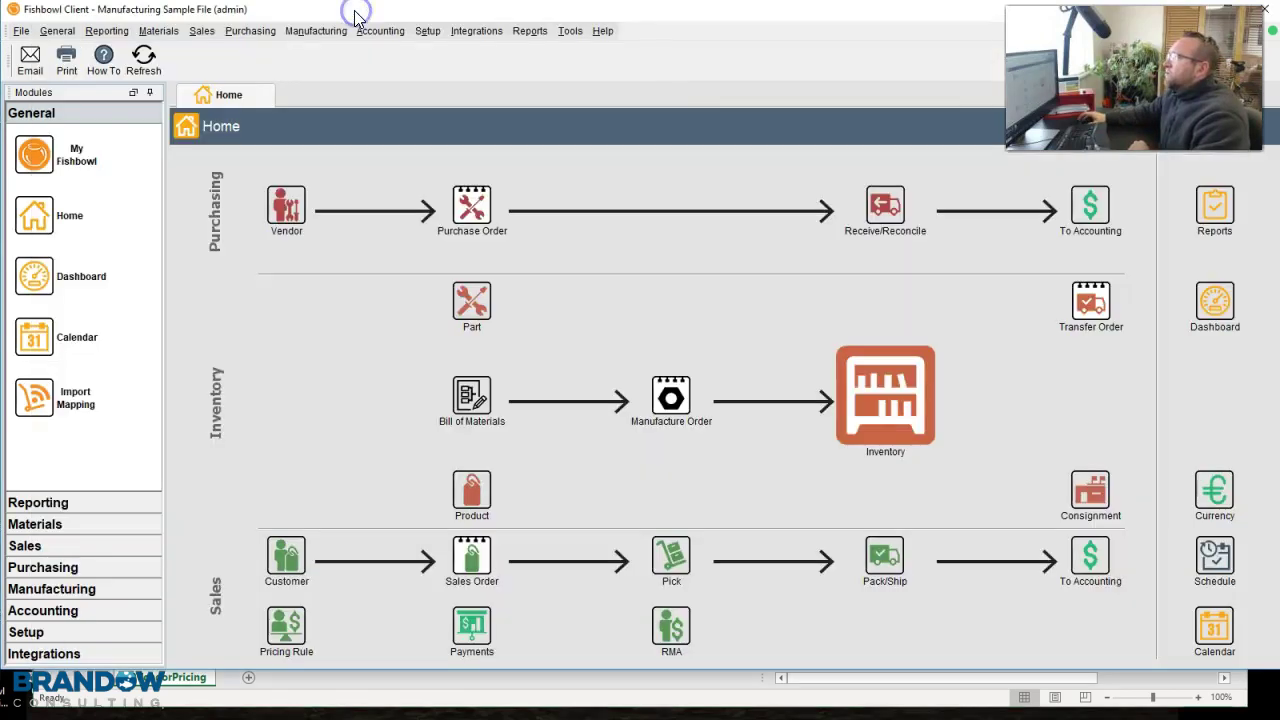
click(106, 31)
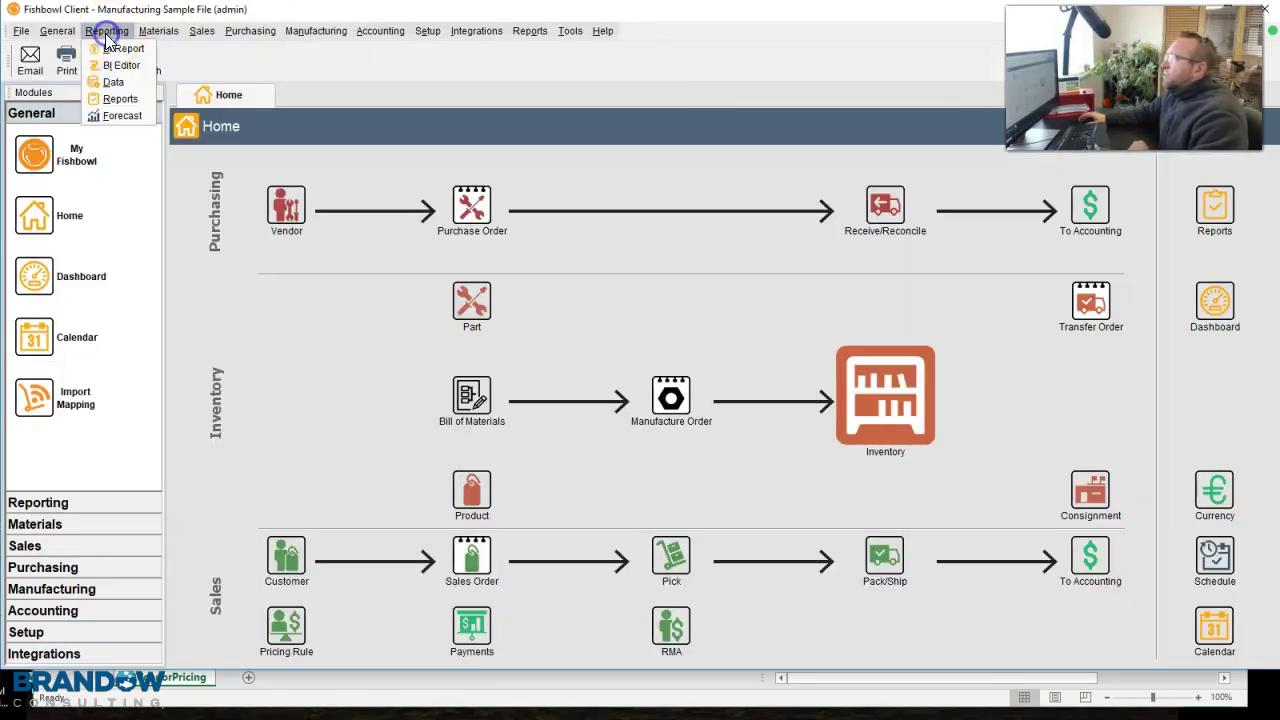
click(116, 99)
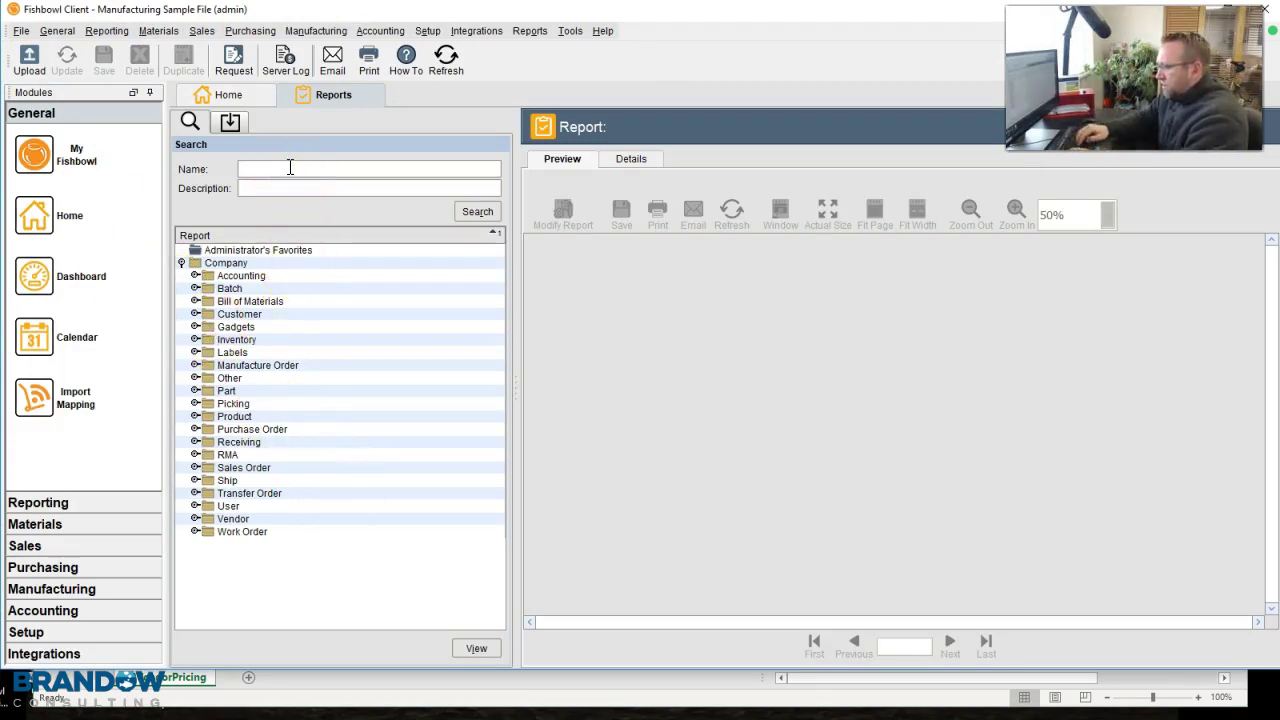
key(Return)
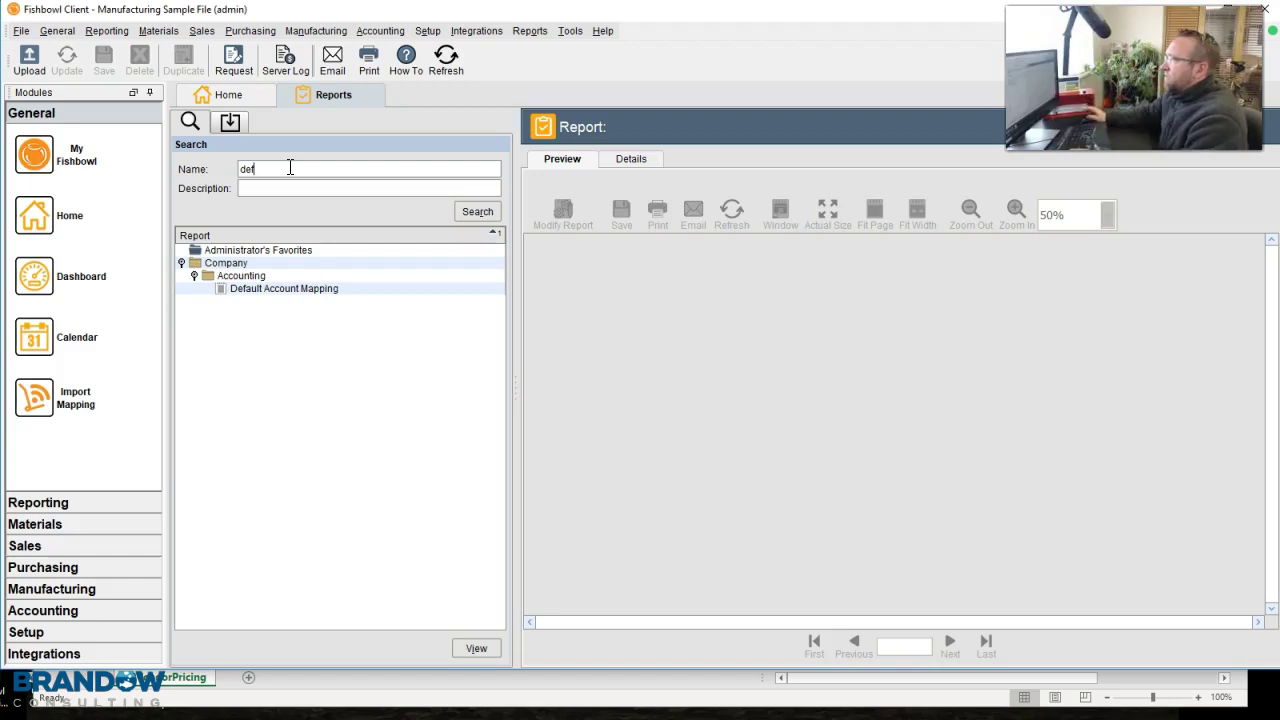
click(302, 291)
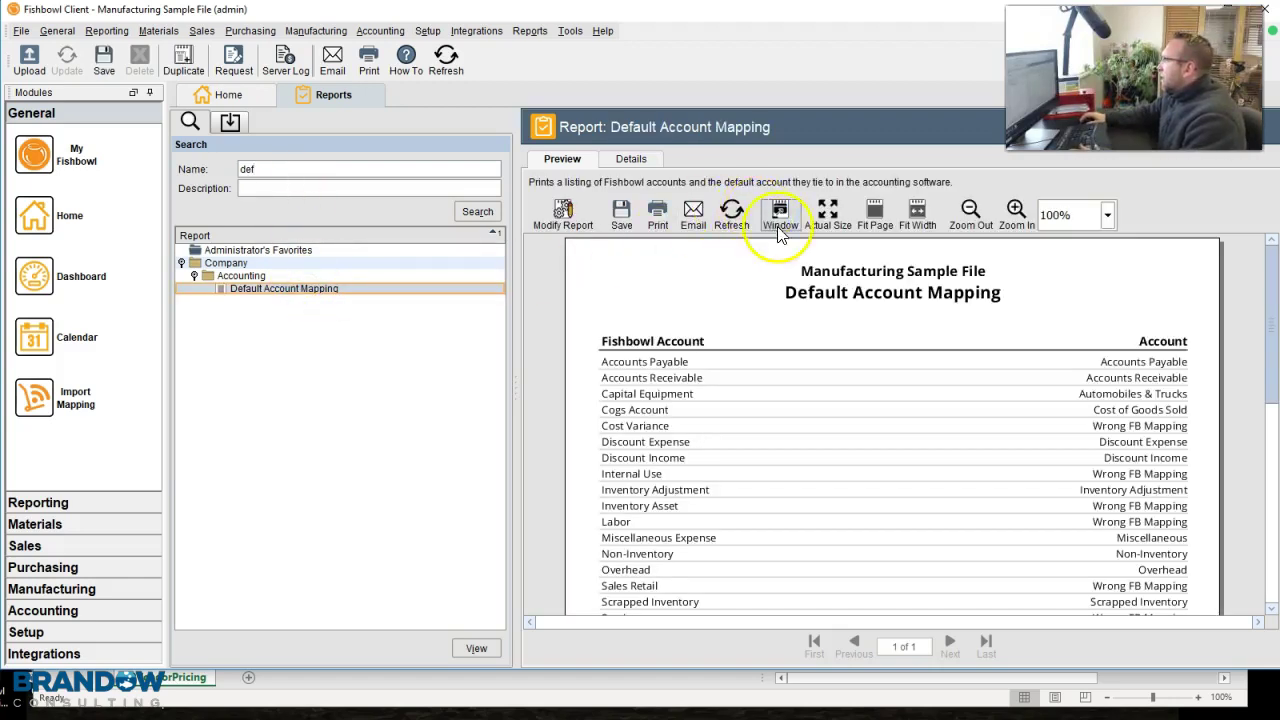
click(782, 213)
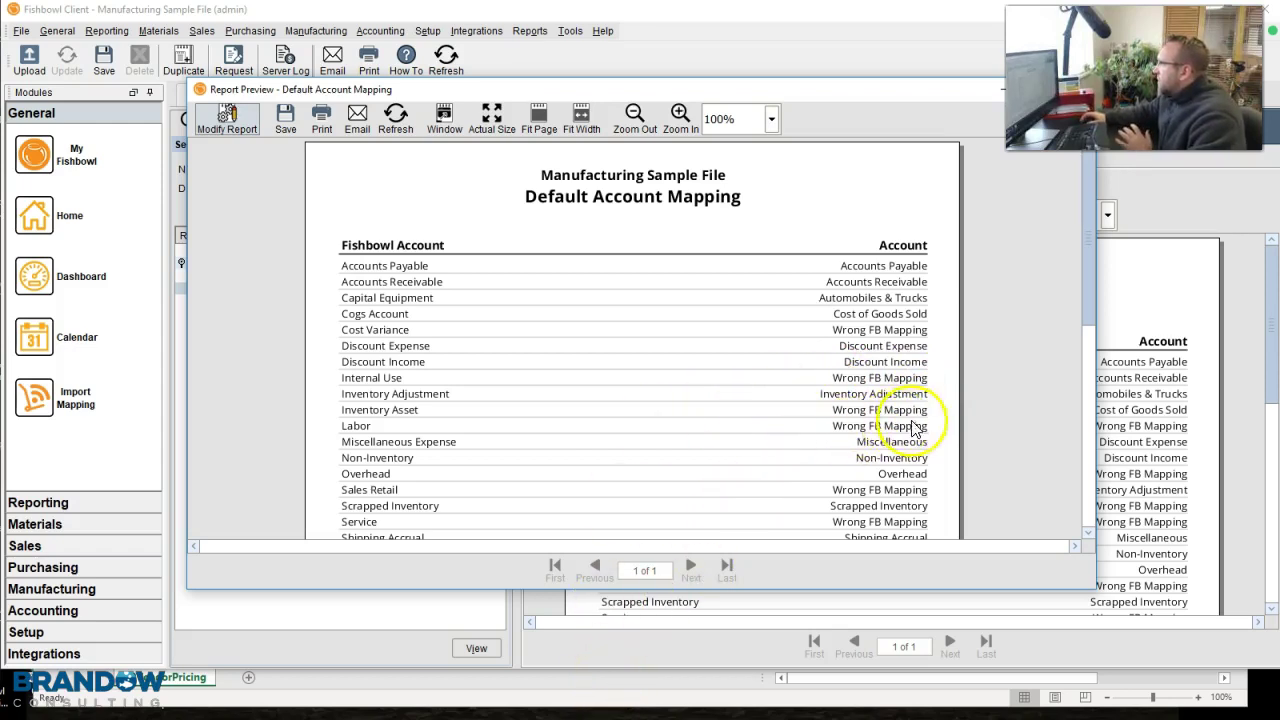
Step: Back in Excel, select AssetAccount cells N2 through N13
click(557, 688)
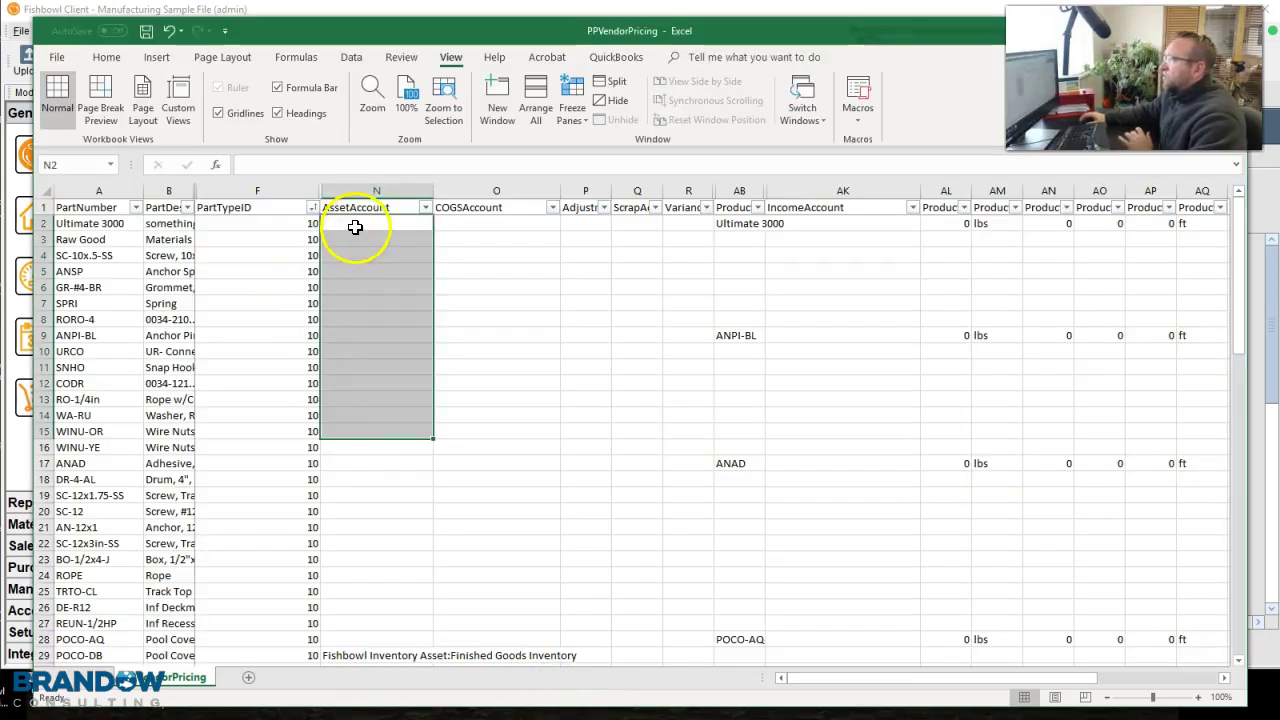
drag(352, 225, 376, 480)
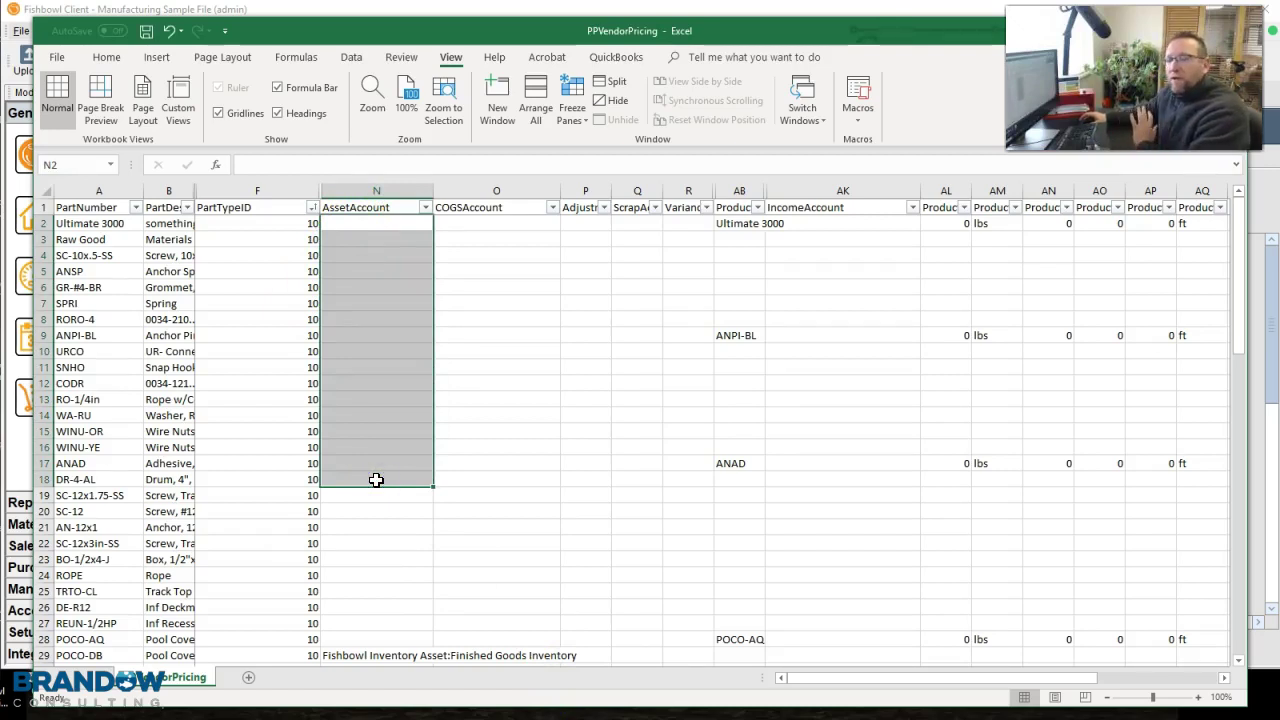
scroll(357, 371, down, 4)
scroll(359, 378, up, 4)
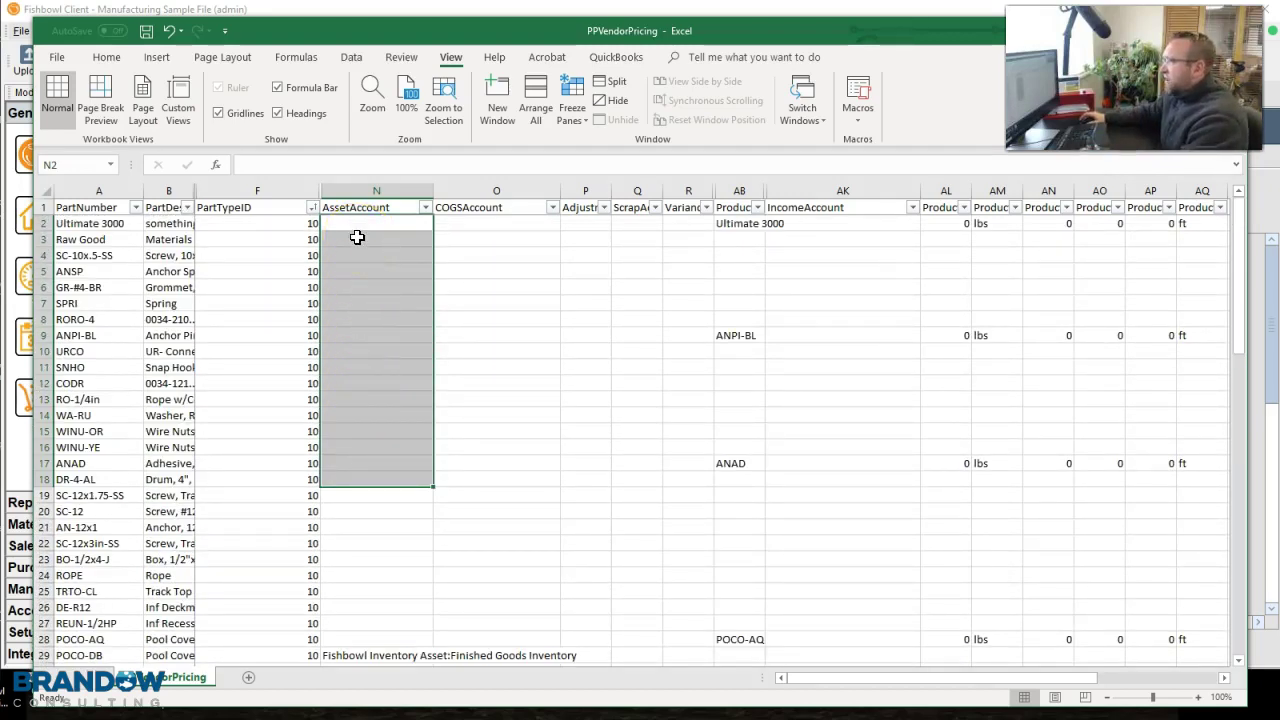
drag(366, 223, 368, 515)
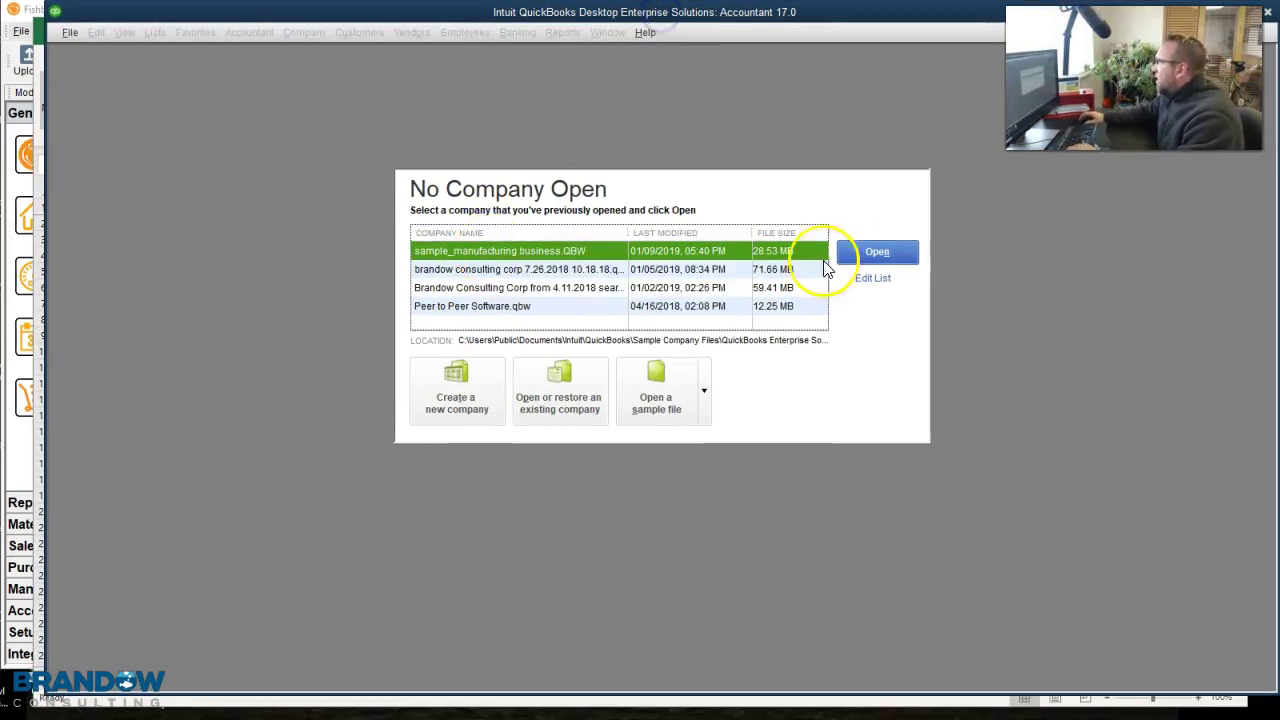
Step: Open the Sample Manufacturing company file in QuickBooks and log in
click(878, 255)
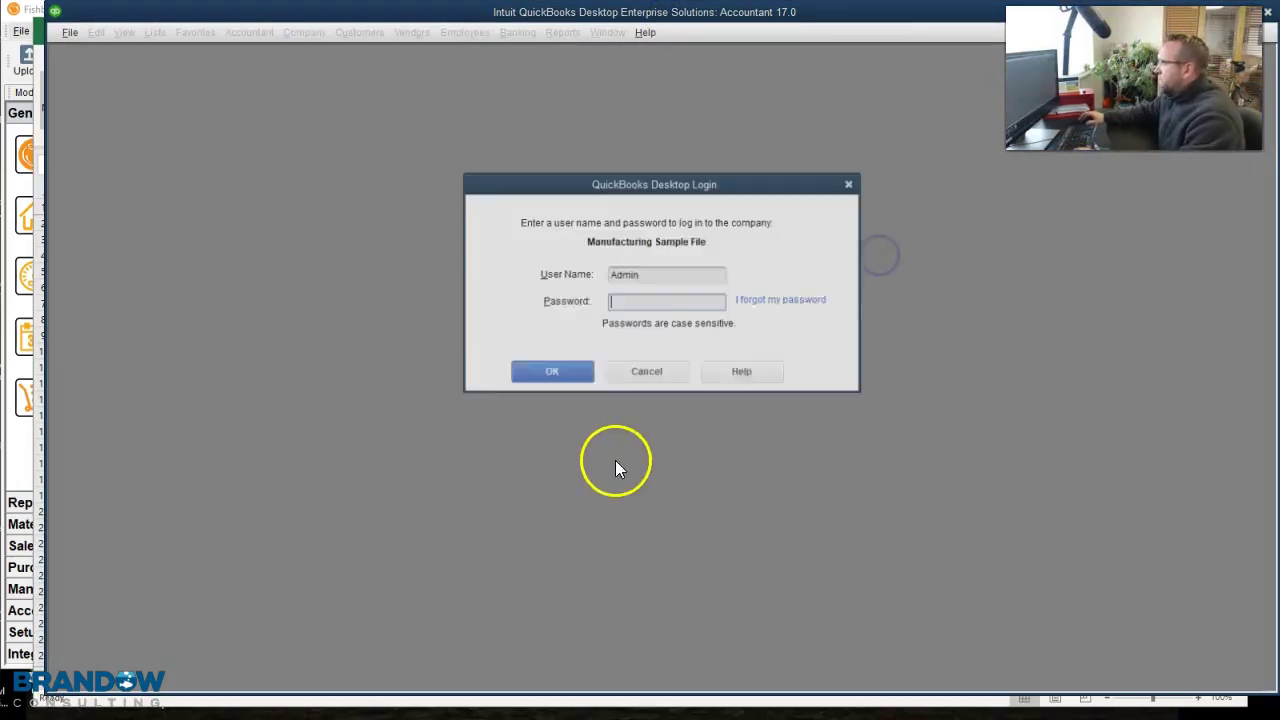
click(560, 371)
click(600, 346)
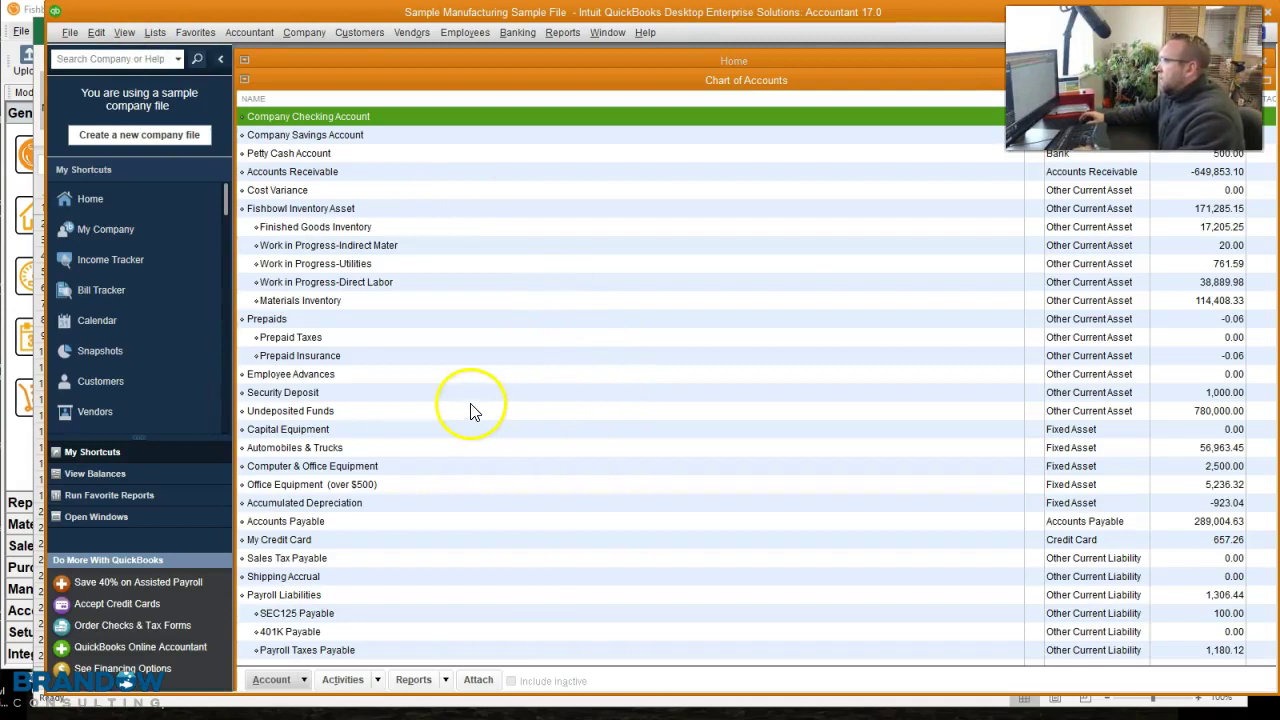
Step: Review Fishbowl Inventory Asset and its Finished Goods, work-in-progress and Materials Inventory subaccounts
click(292, 211)
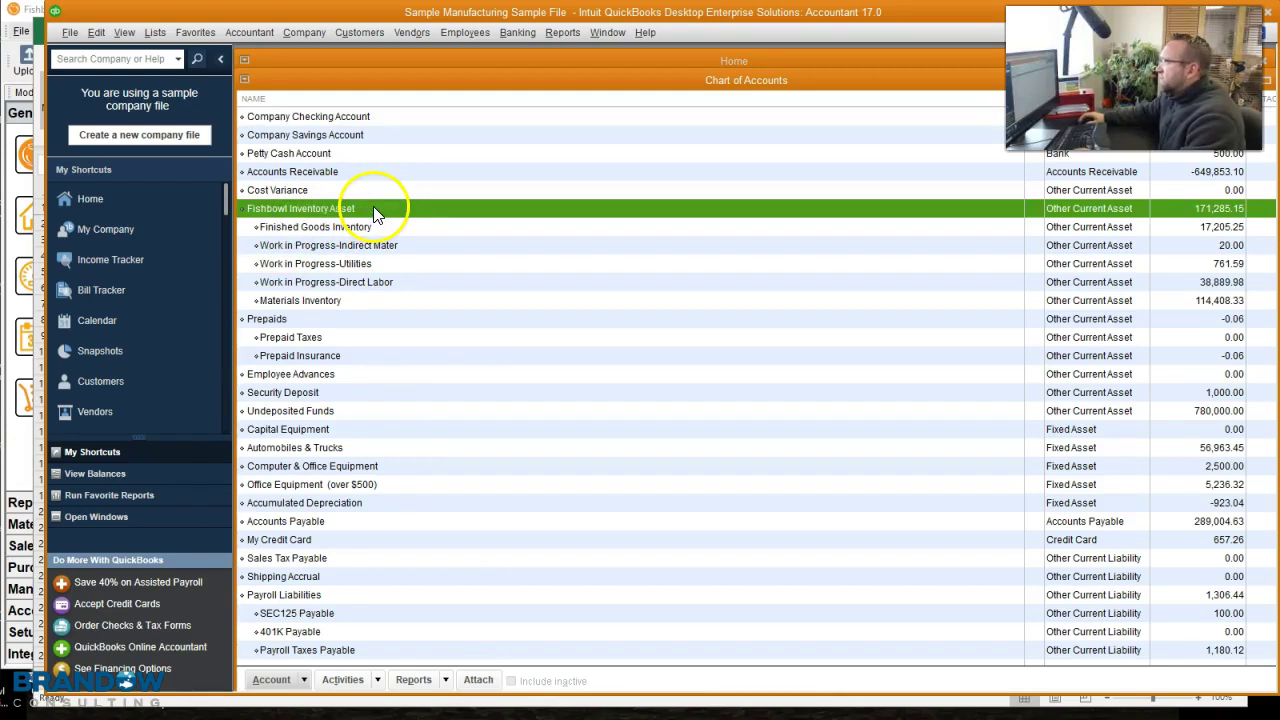
click(318, 230)
click(310, 249)
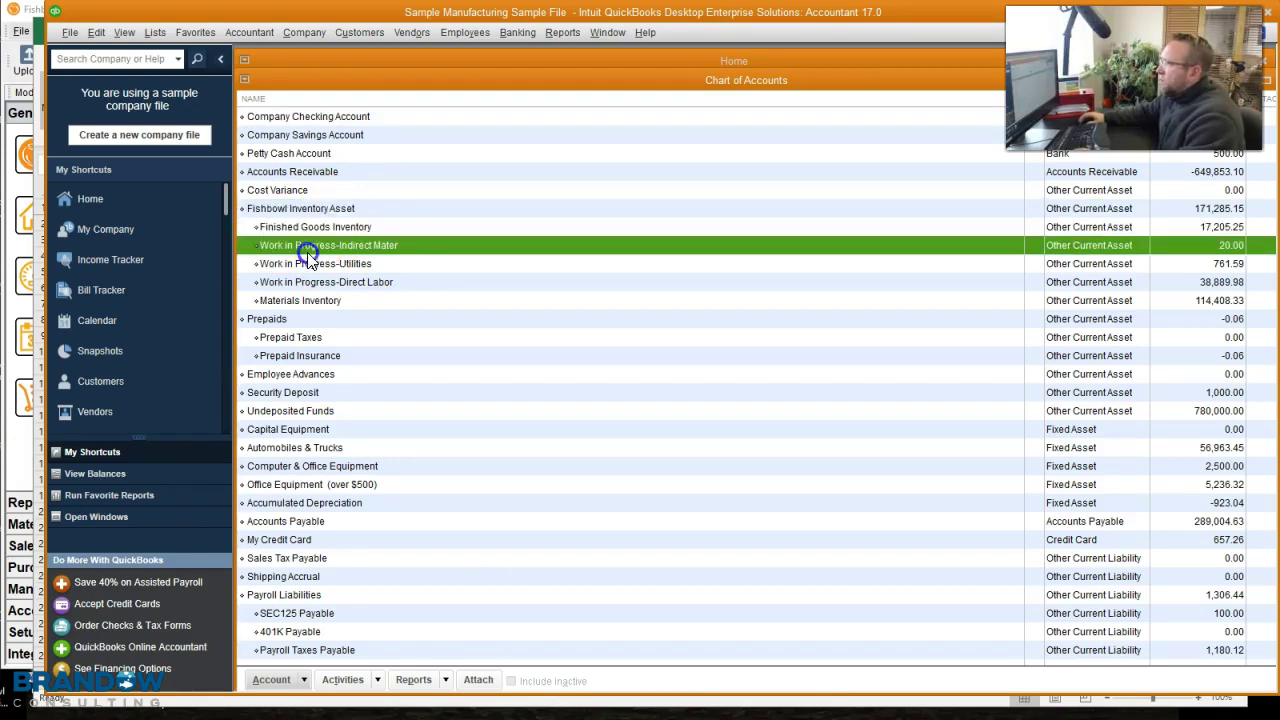
click(310, 303)
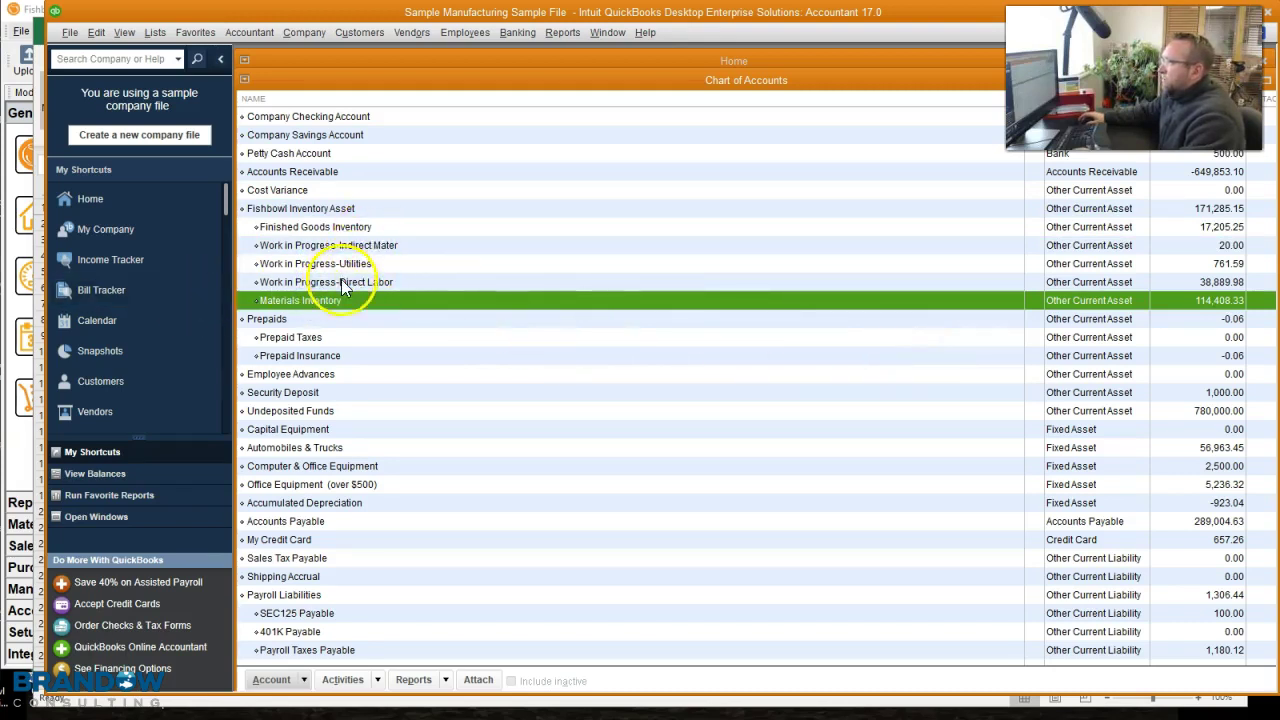
click(370, 210)
click(359, 228)
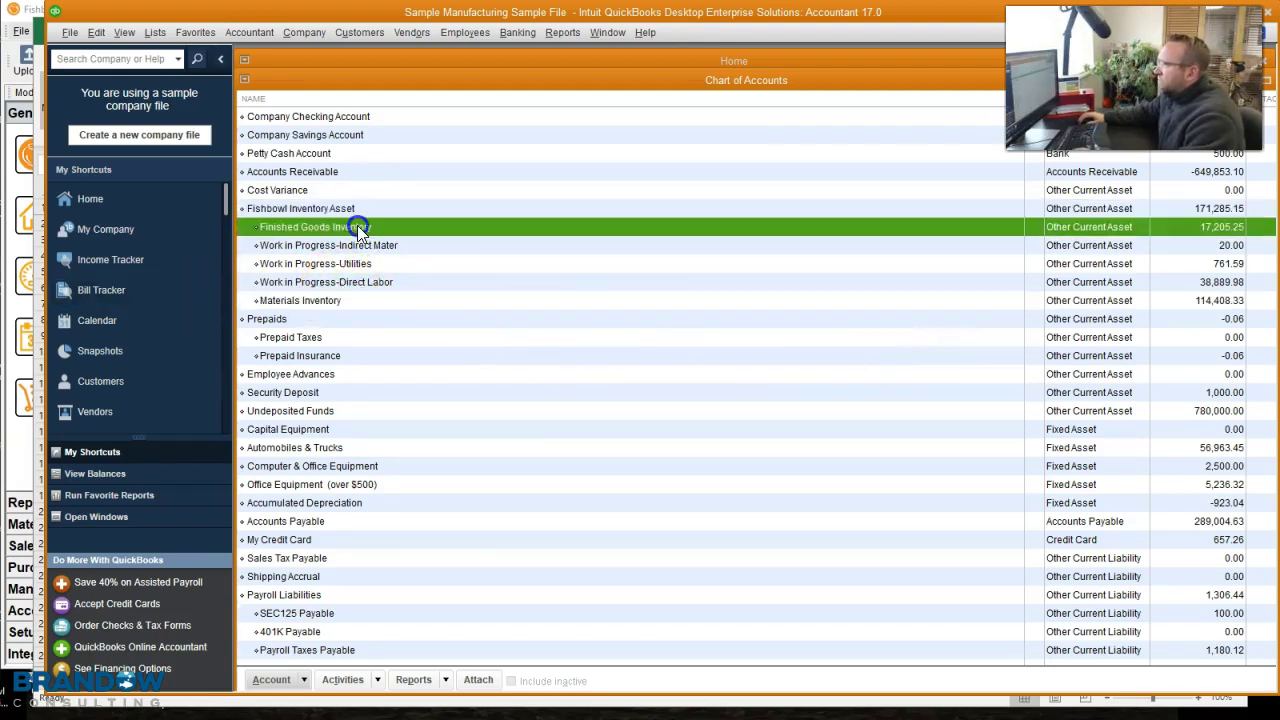
click(362, 210)
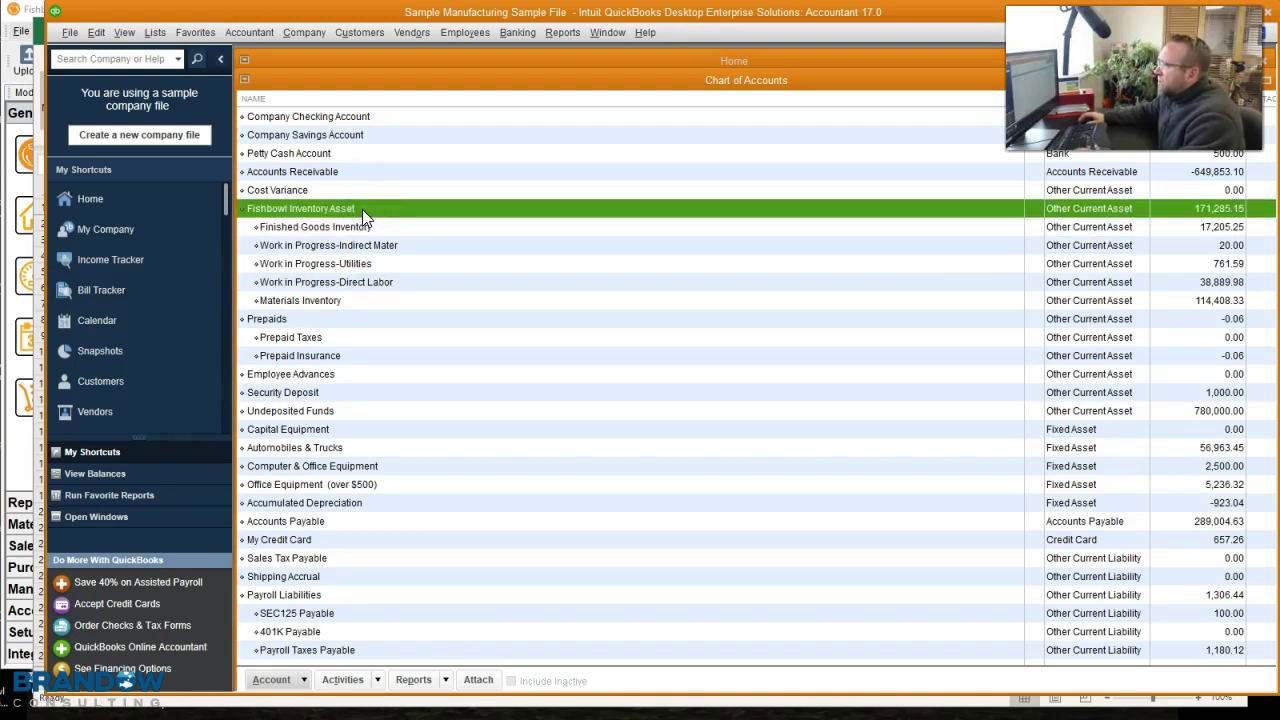
click(362, 209)
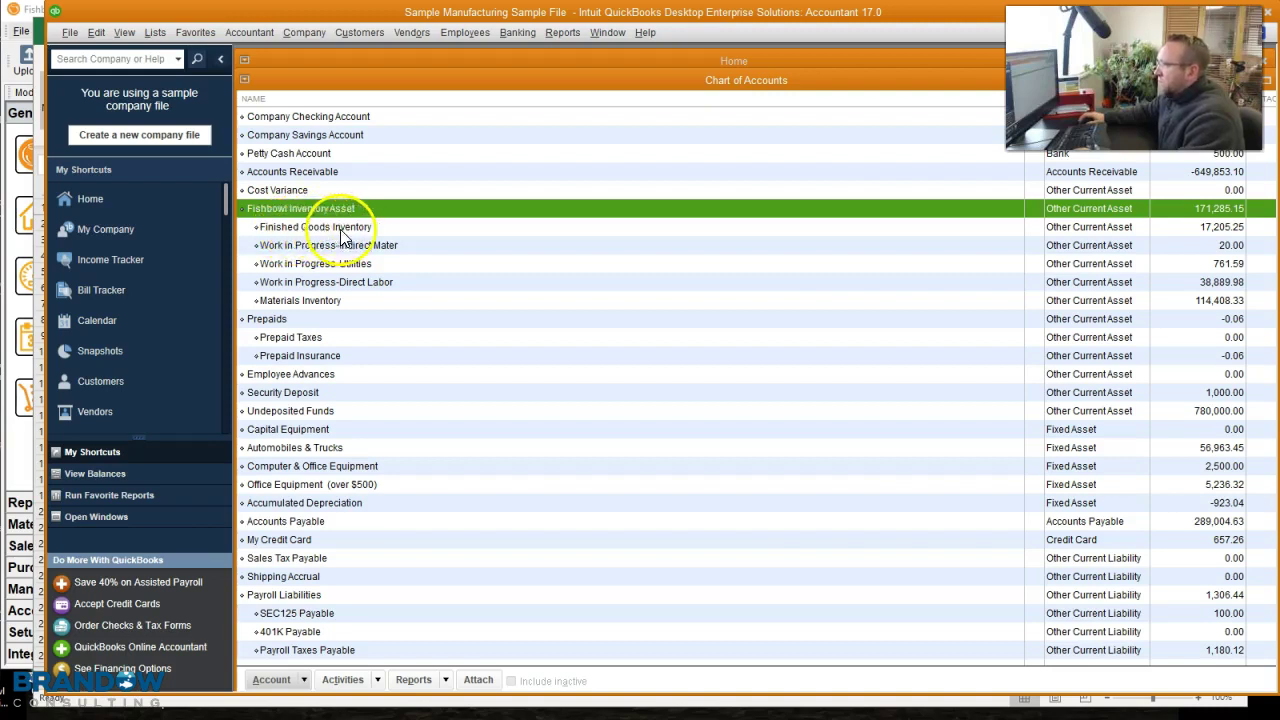
Step: Enter 'Fishbowl Inventory Asset:Finished Goods Inventory' in N2 and widen column A
click(222, 708)
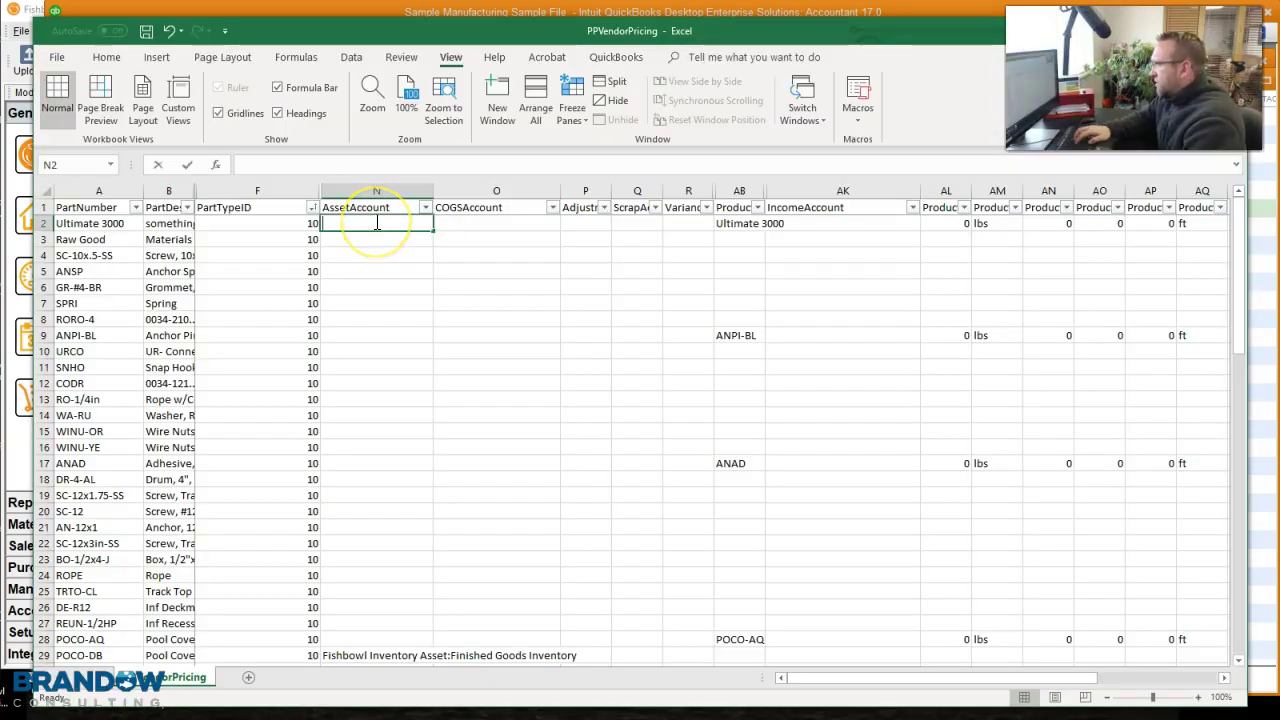
text(Fishbowl Inventory Asset:)
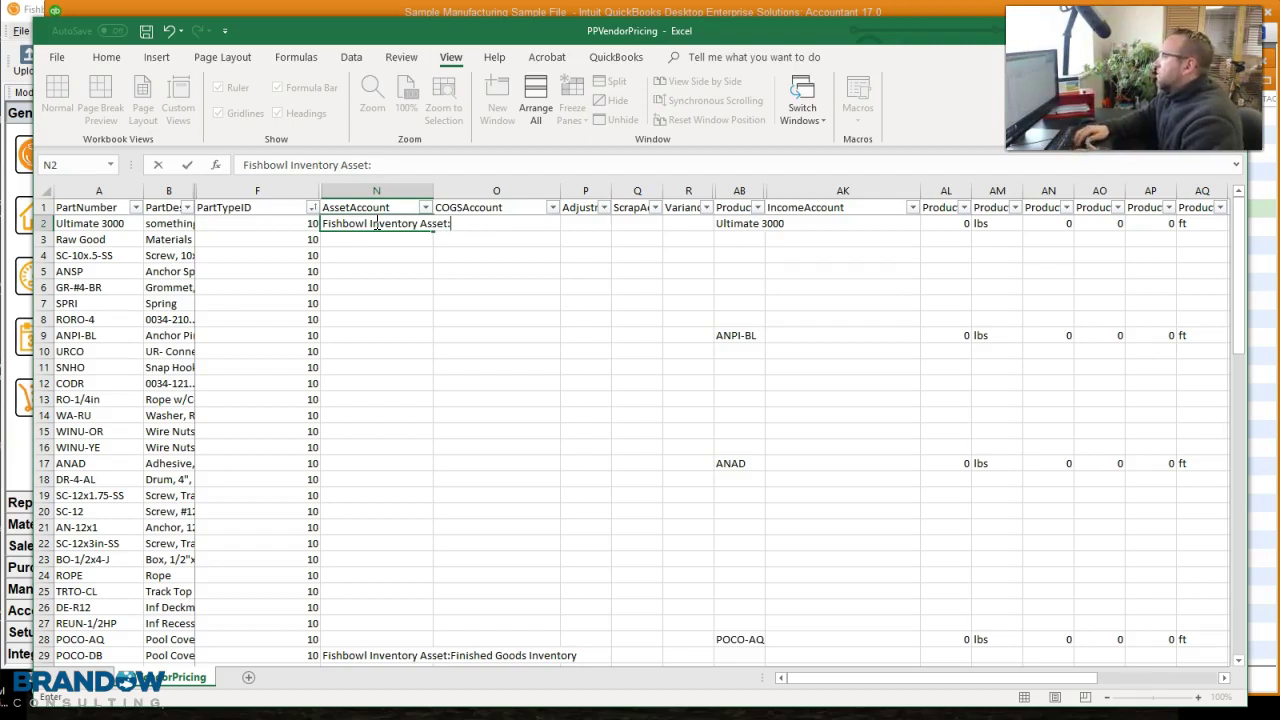
text(Fi)
key(Return)
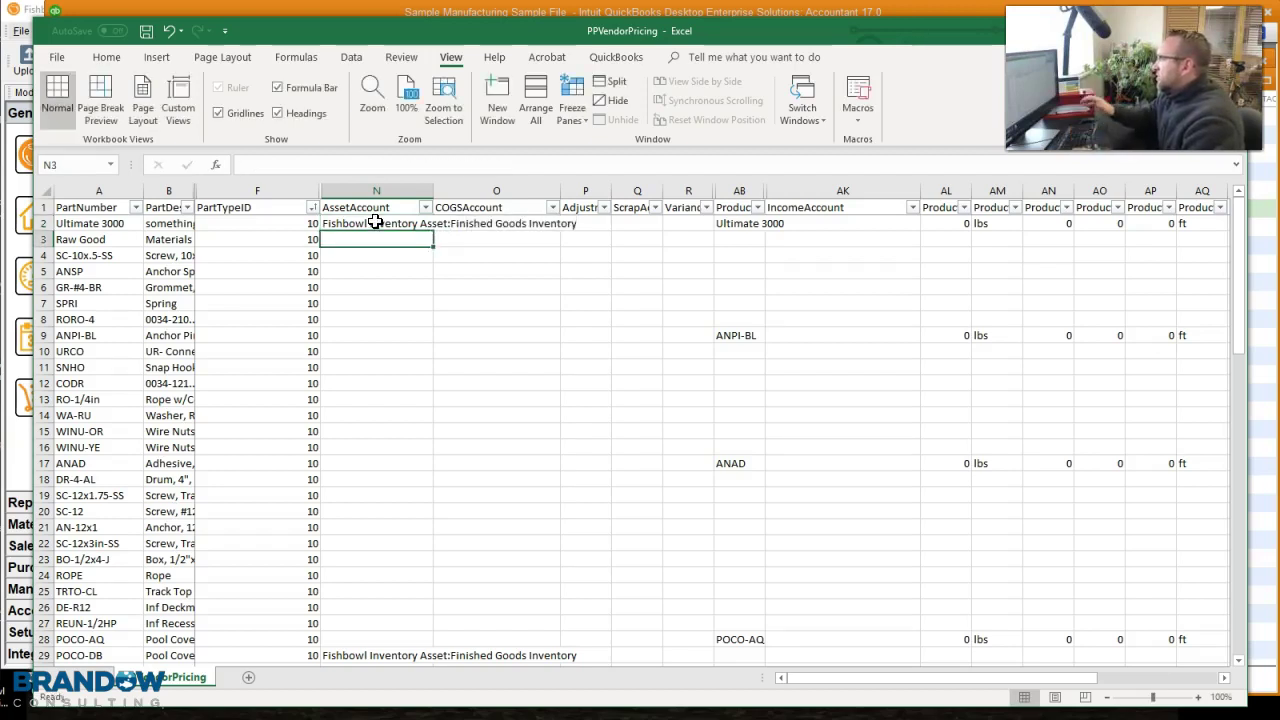
click(379, 223)
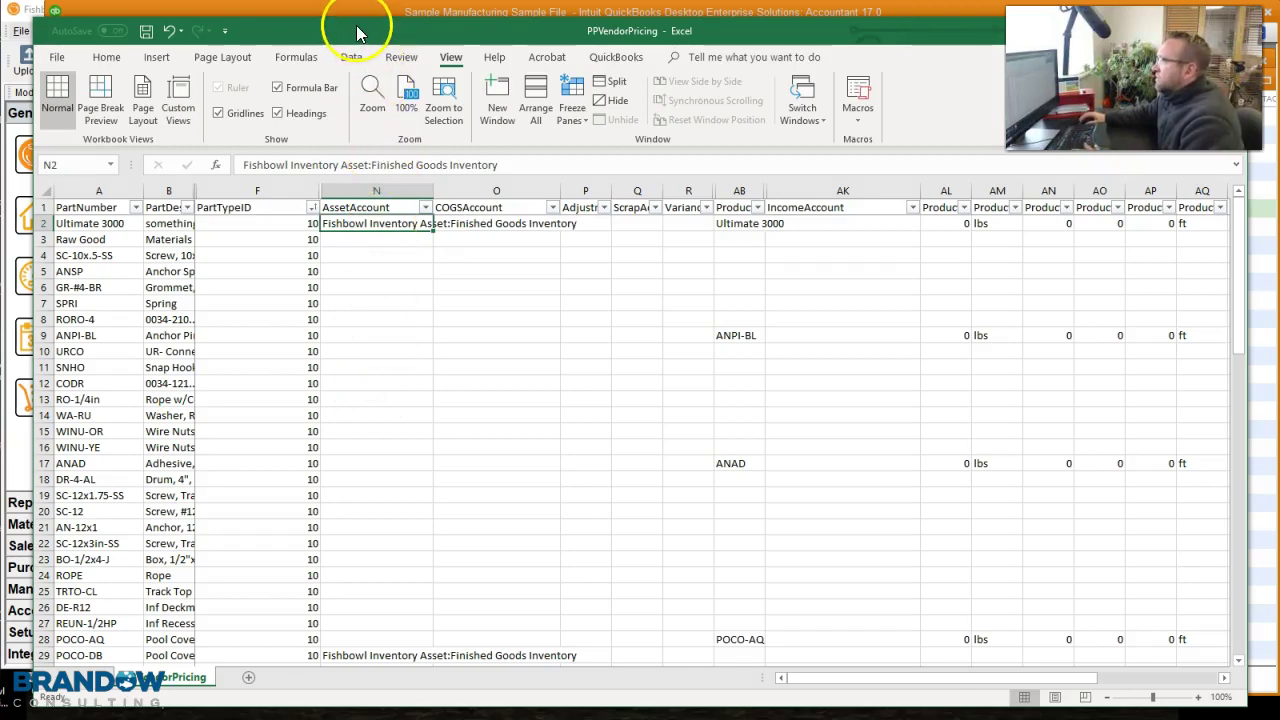
drag(357, 34, 385, 18)
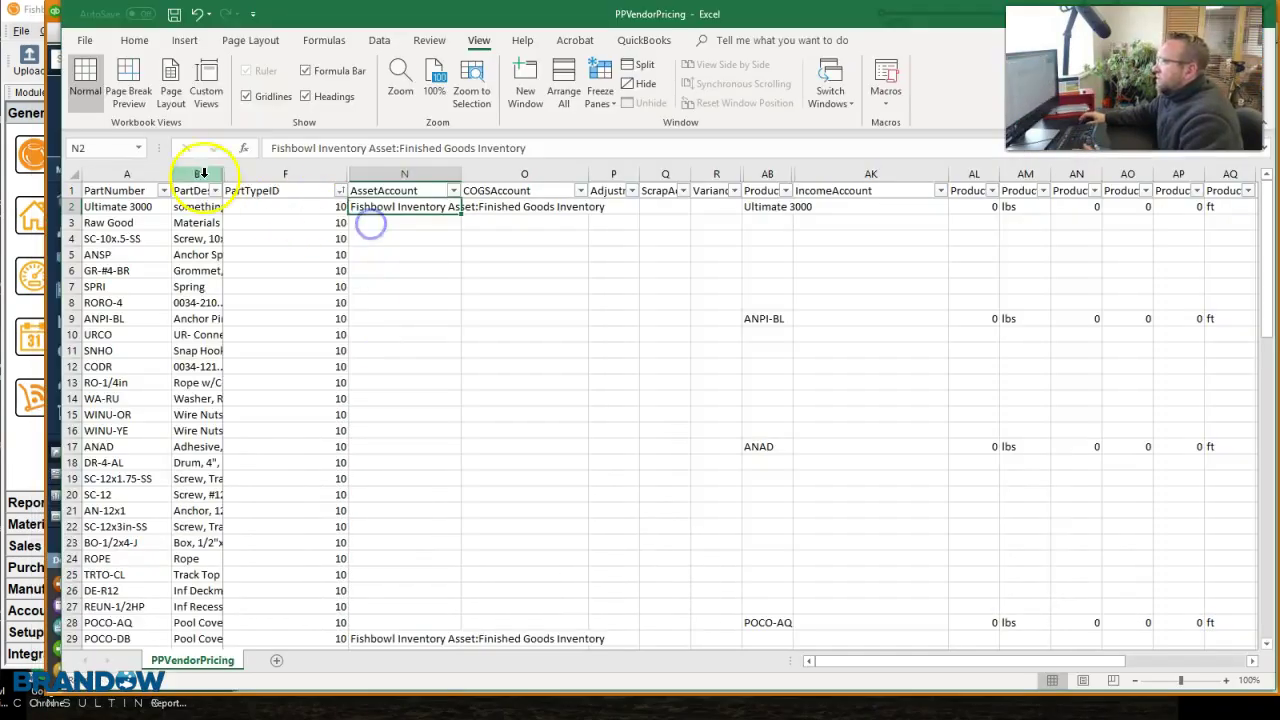
drag(171, 174, 336, 172)
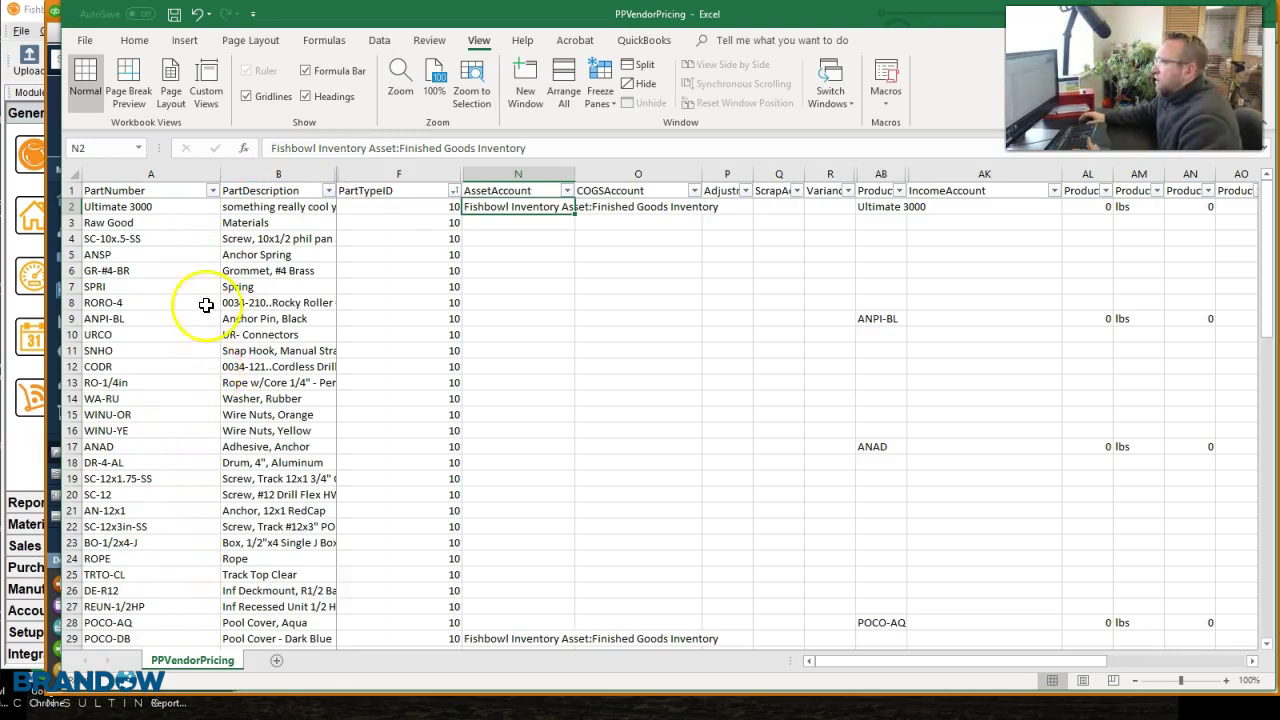
Step: Sort the rows A to Z by PartNumber and copy the Materials Inventory account from N18
click(213, 191)
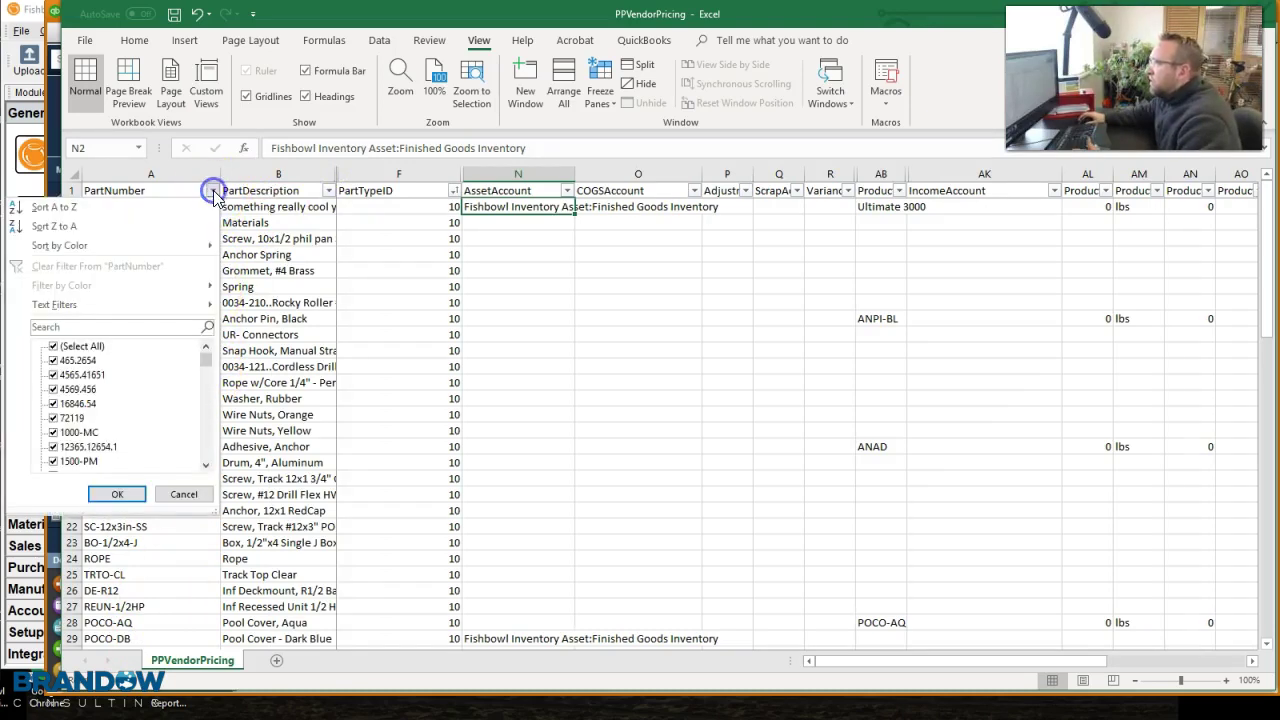
click(66, 207)
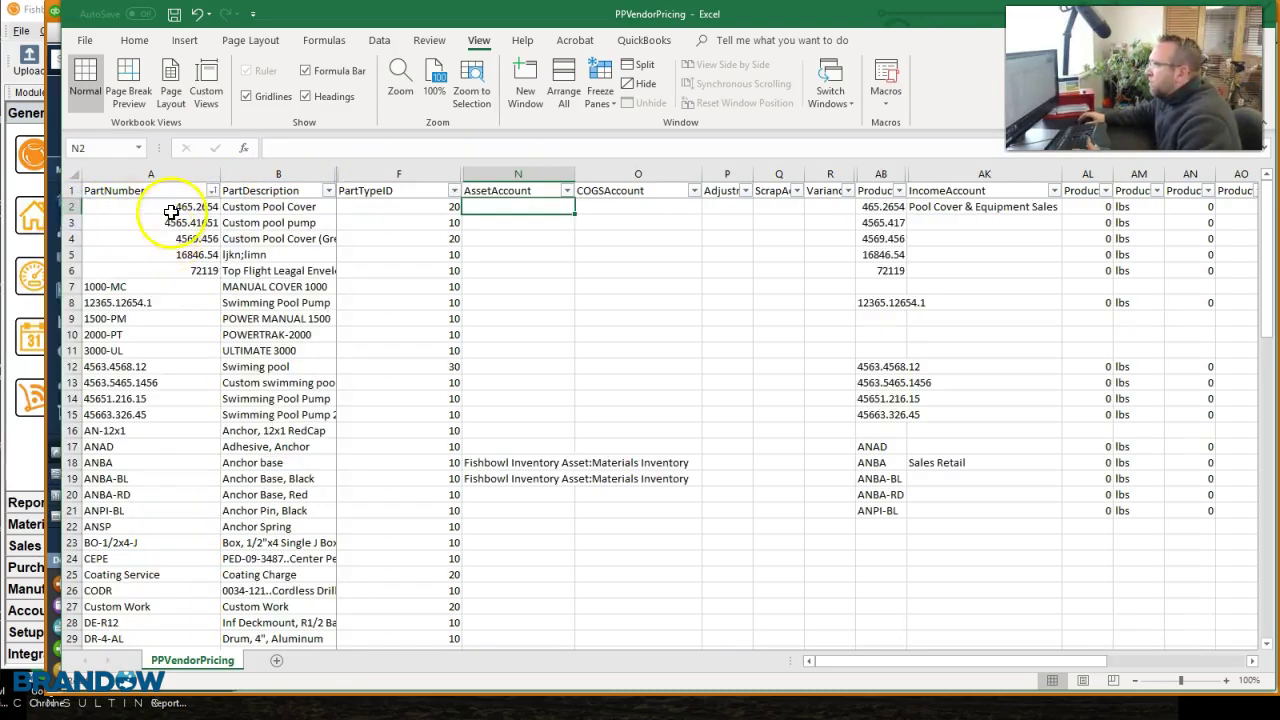
click(507, 464)
key(ctrl+c)
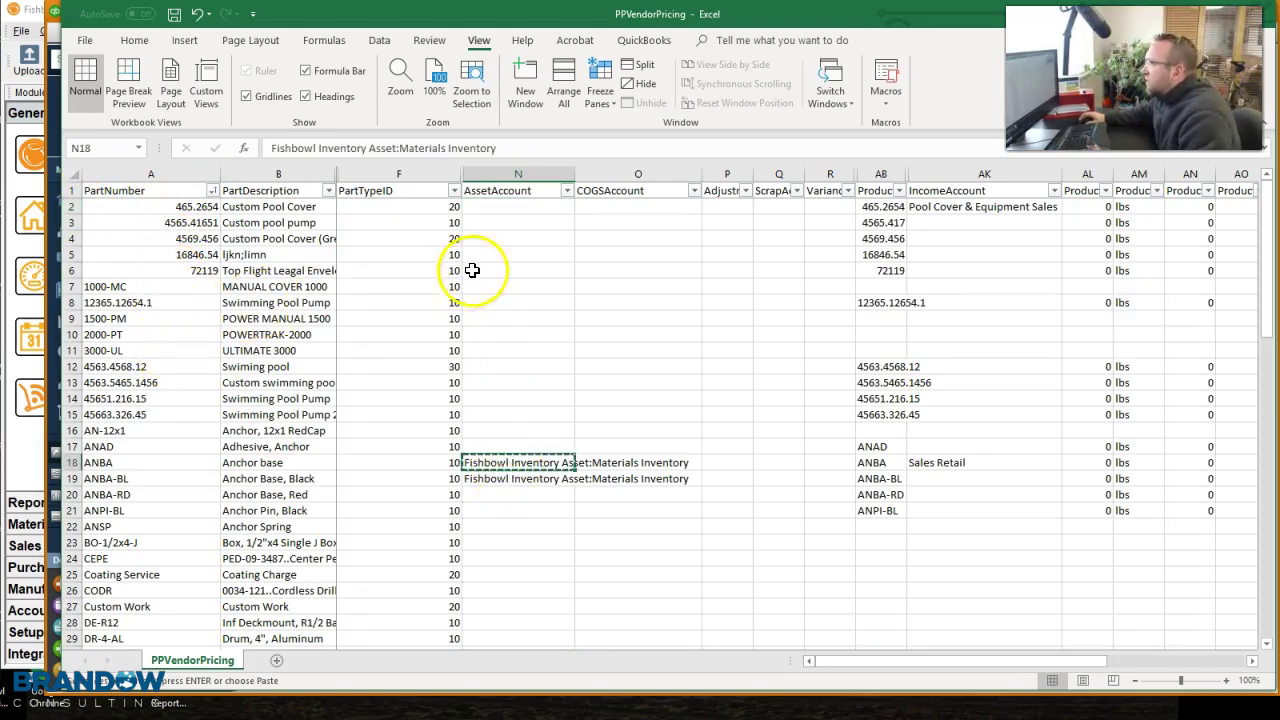
Step: Fill N2 through N5 with Fishbowl Inventory Asset:Materials Inventory
click(506, 207)
key(ctrl+v)
key(Escape)
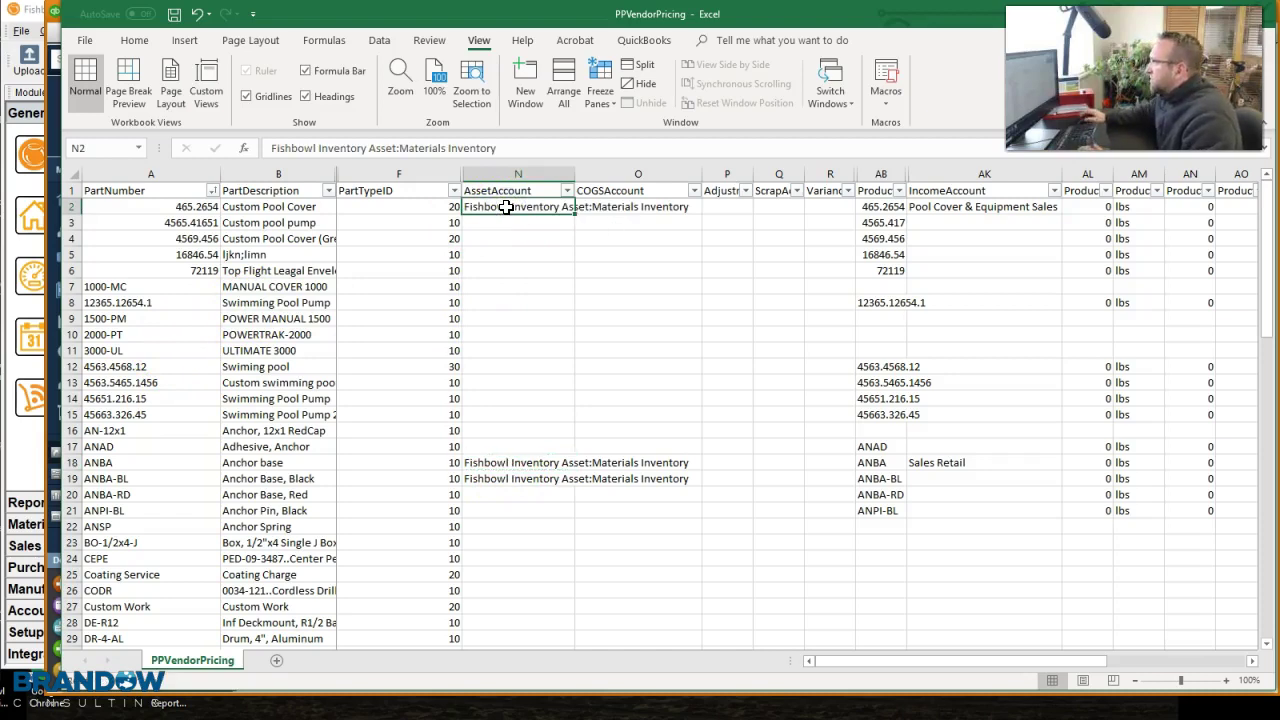
click(578, 216)
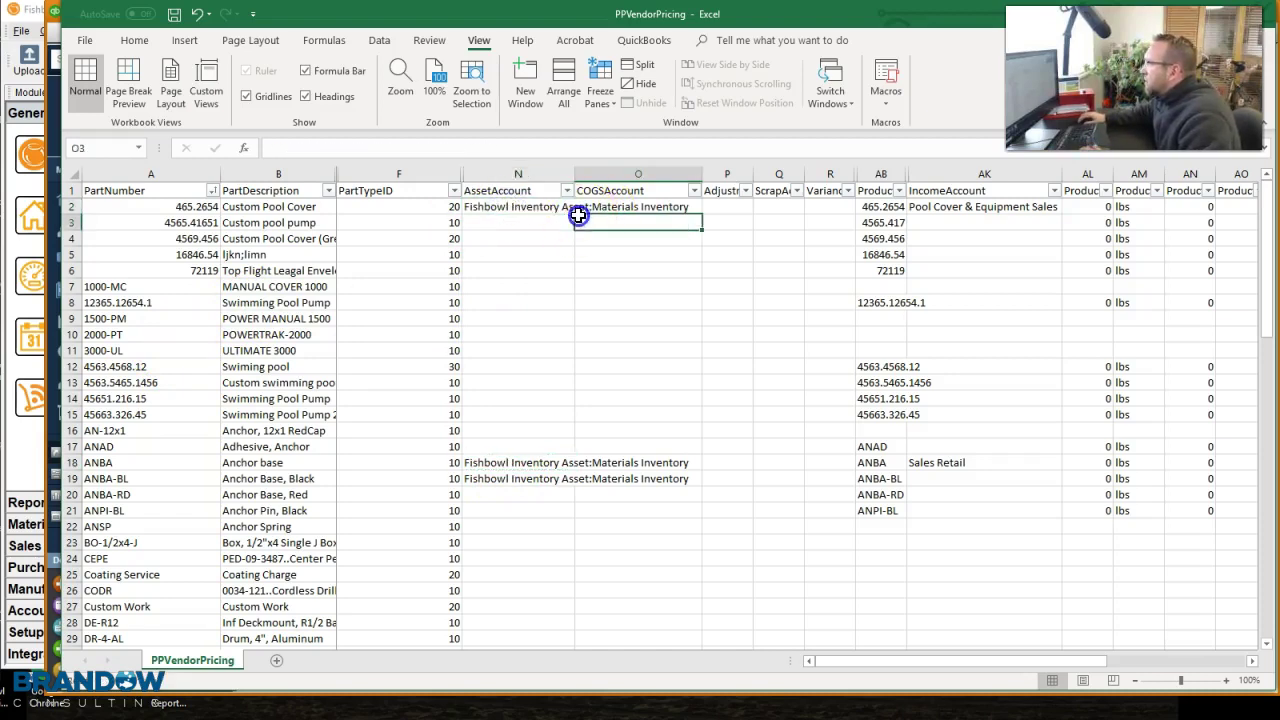
click(538, 207)
drag(576, 215, 573, 259)
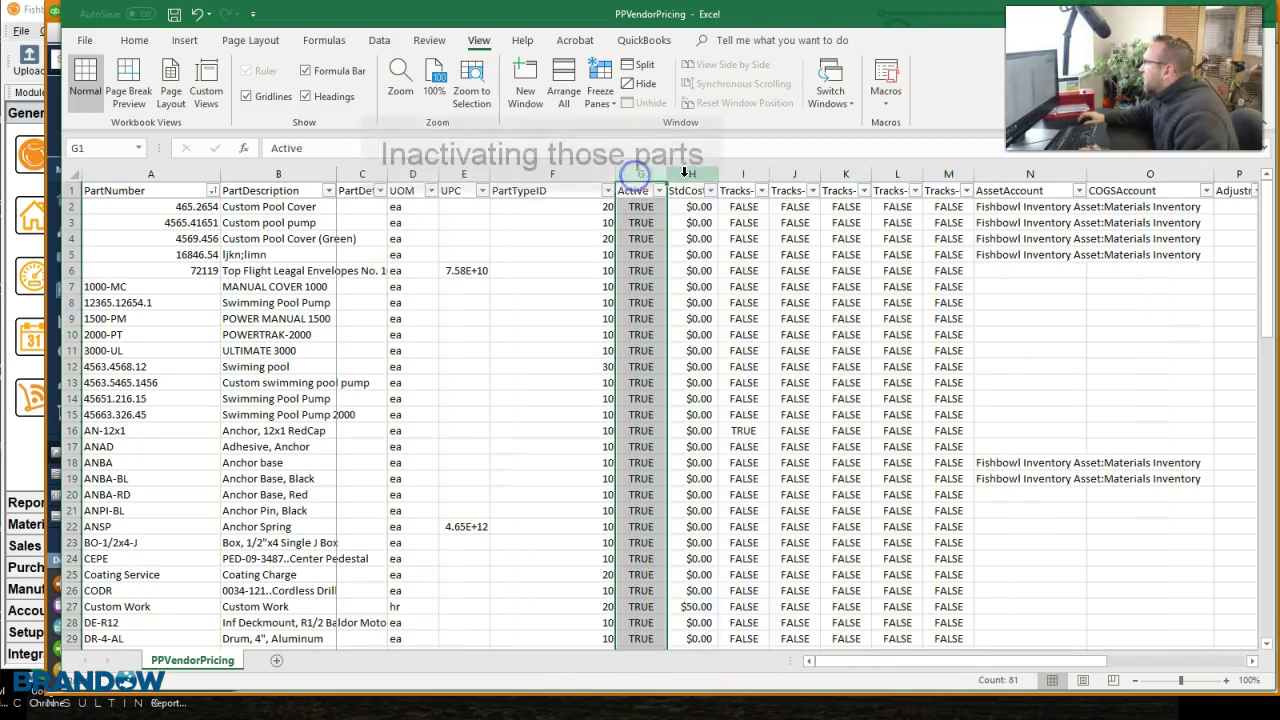
Step: Hide the Tracks columns and columns C through E
right_click(805, 360)
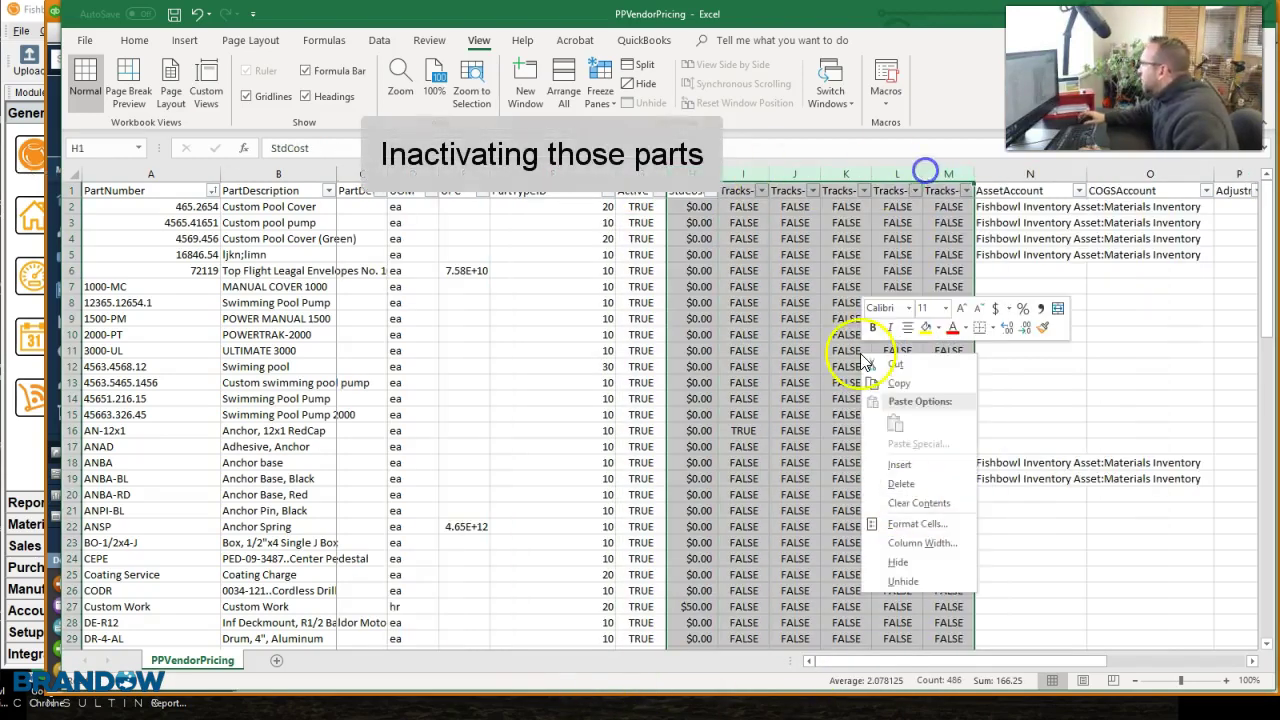
click(868, 565)
drag(457, 171, 360, 172)
right_click(390, 378)
click(445, 600)
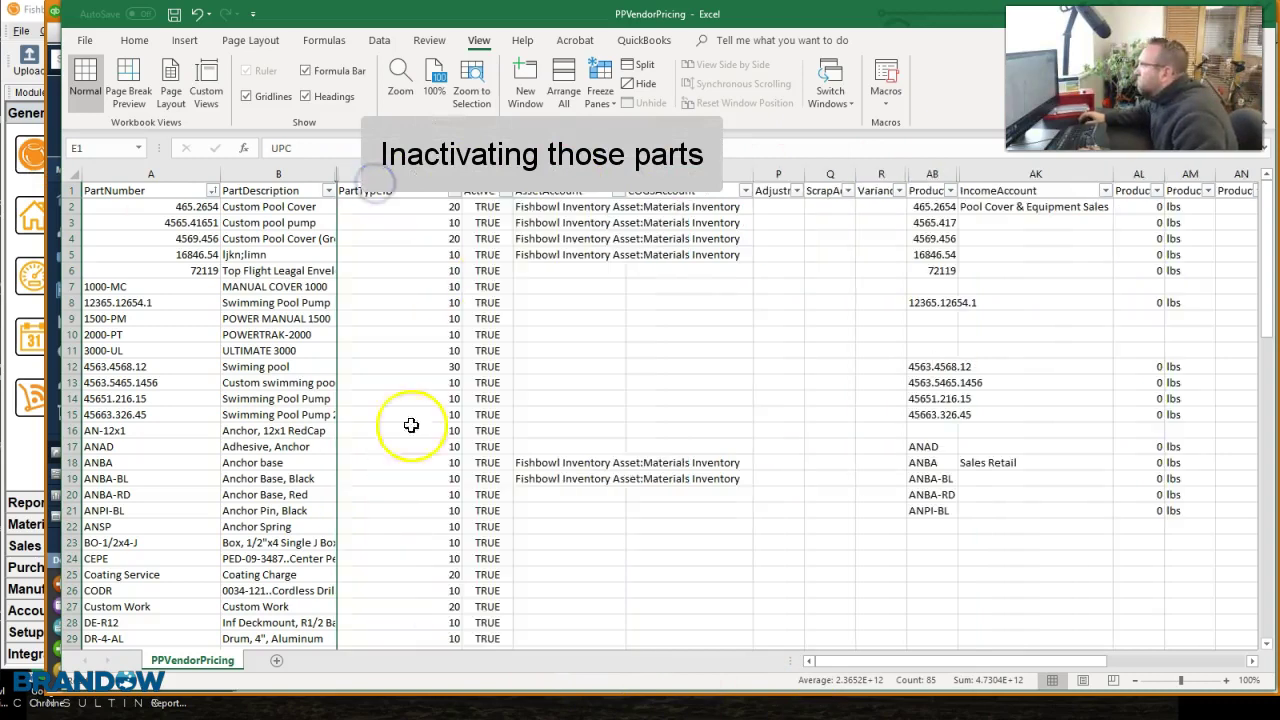
Step: Set Active to FALSE for rows 2 through 5 in column G
click(481, 209)
text(FALSE)
drag(513, 214, 513, 262)
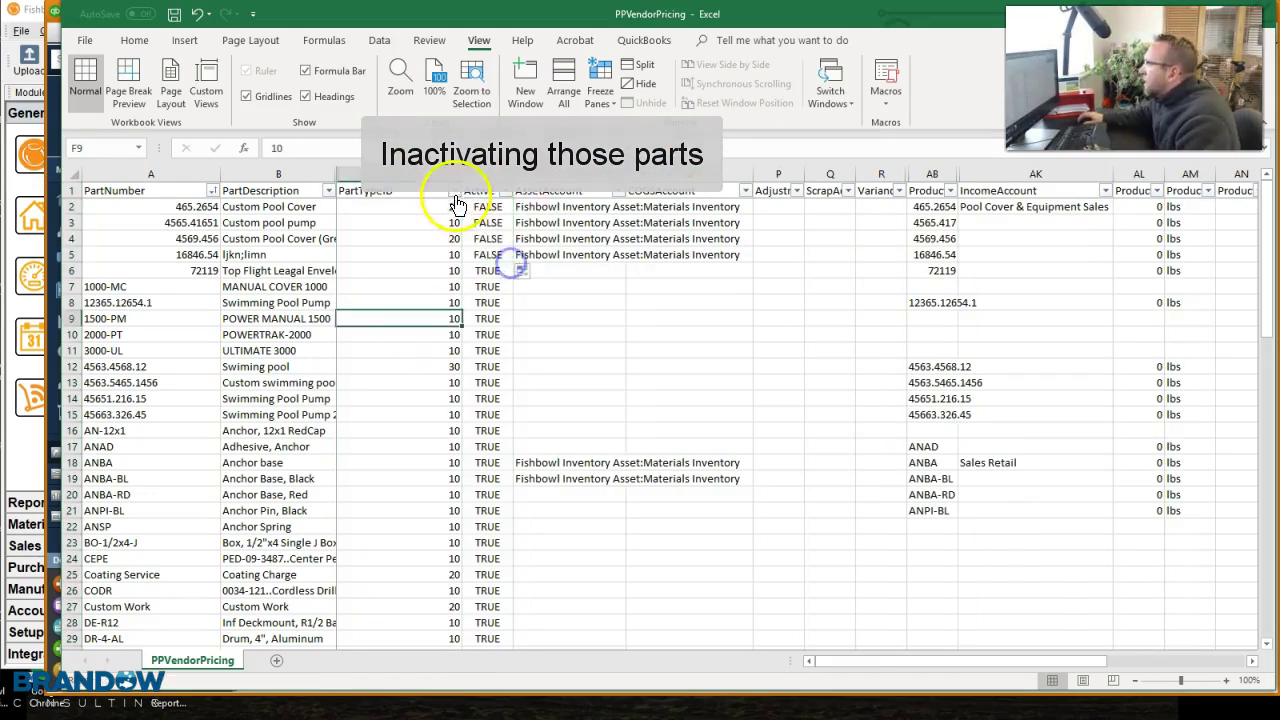
Step: Filter PartTypeID to type 10 only and select Swimming Pool Pump in B8
click(455, 190)
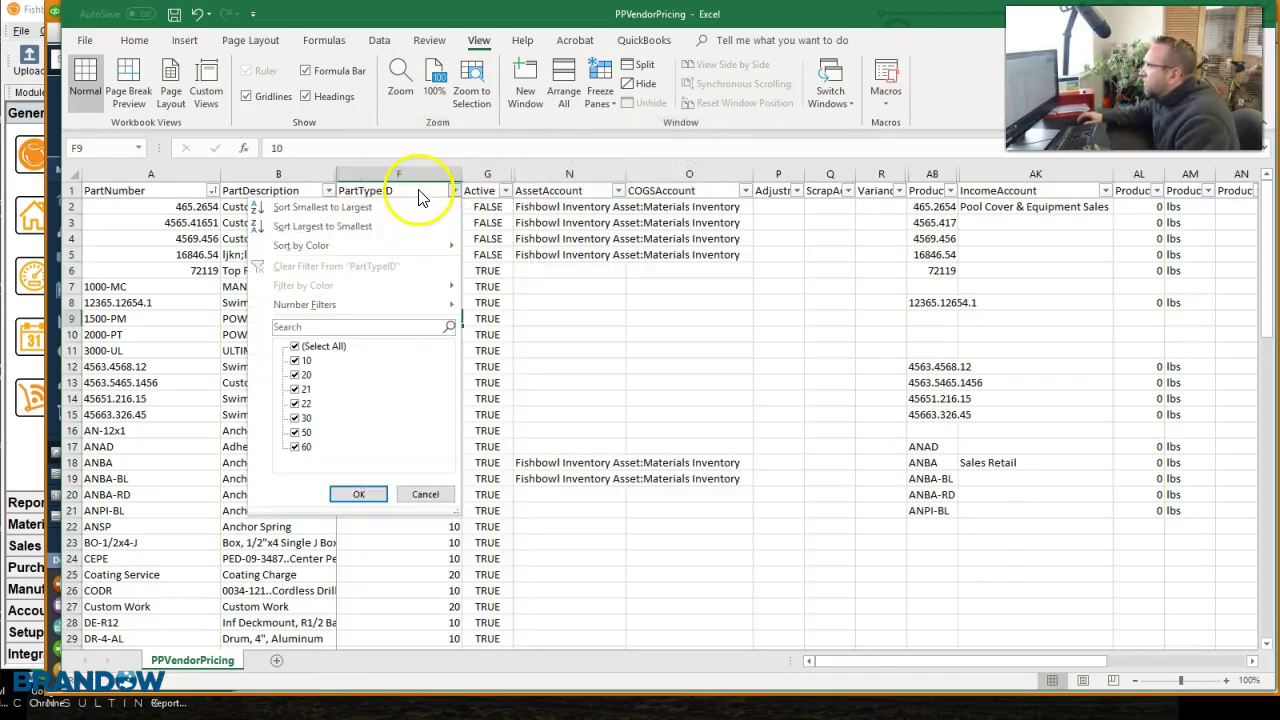
click(295, 346)
click(295, 360)
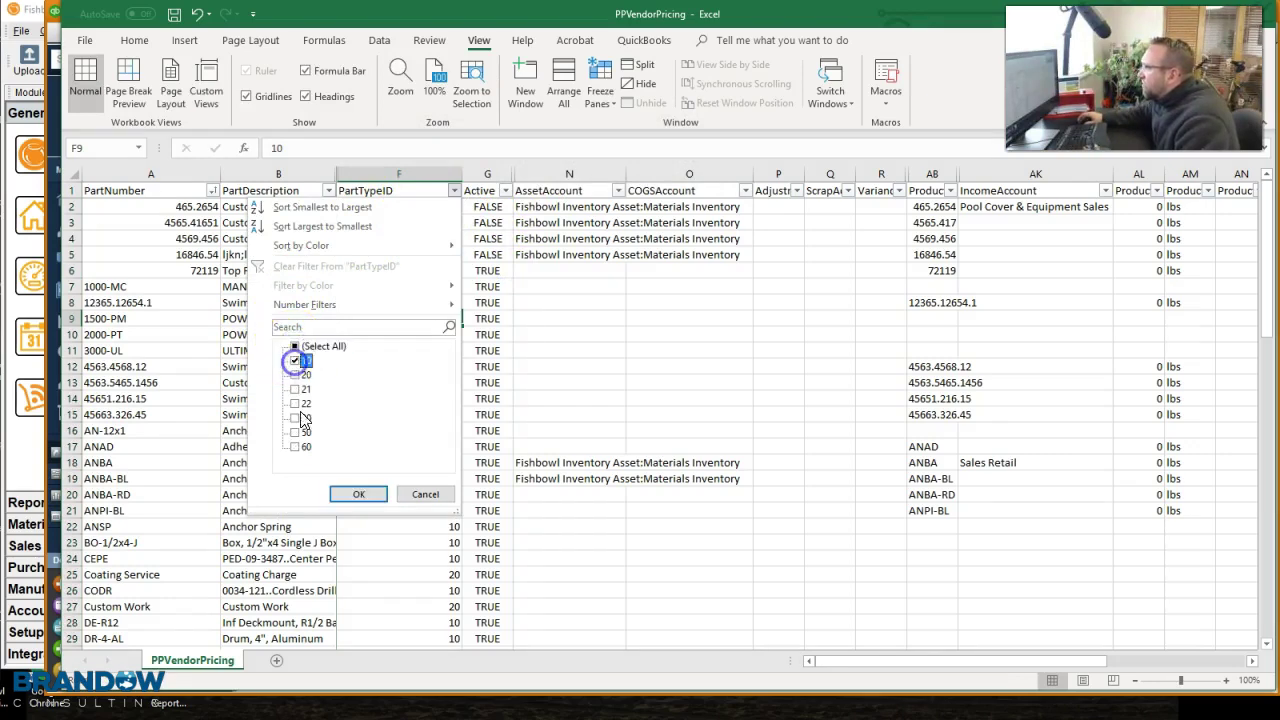
click(352, 493)
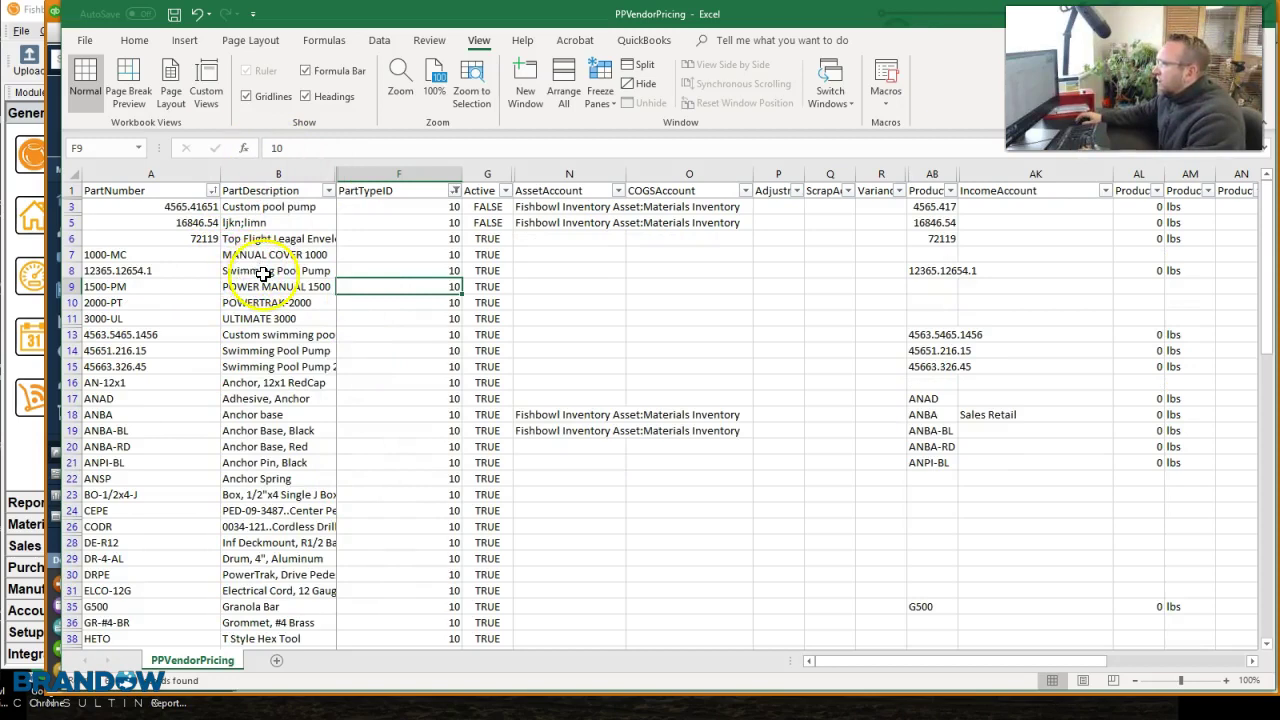
click(245, 270)
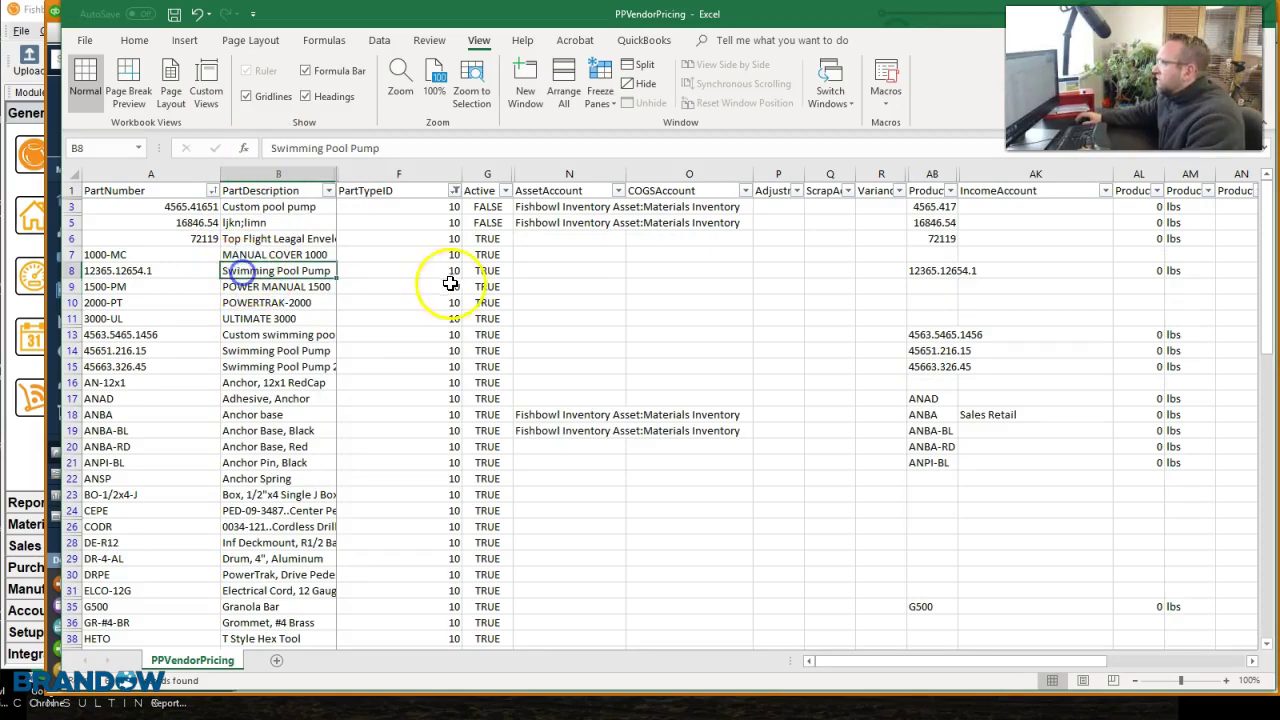
Step: Enter 'Fishbowl Inventory Asset:Work in Progress-Indirect Mater' in N8 for Swimming Pool Pump, checking QuickBooks' account name
click(554, 271)
text(Fishbowl Inventory Asset:)
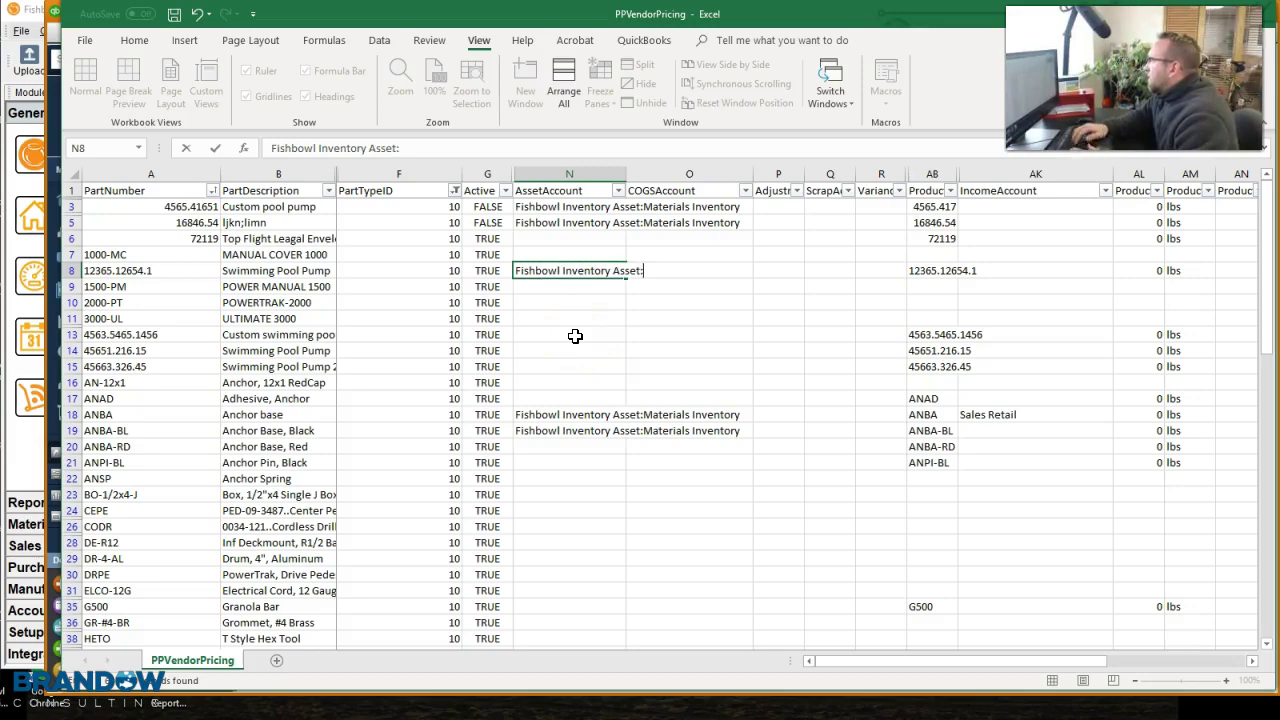
drag(420, 28, 401, 274)
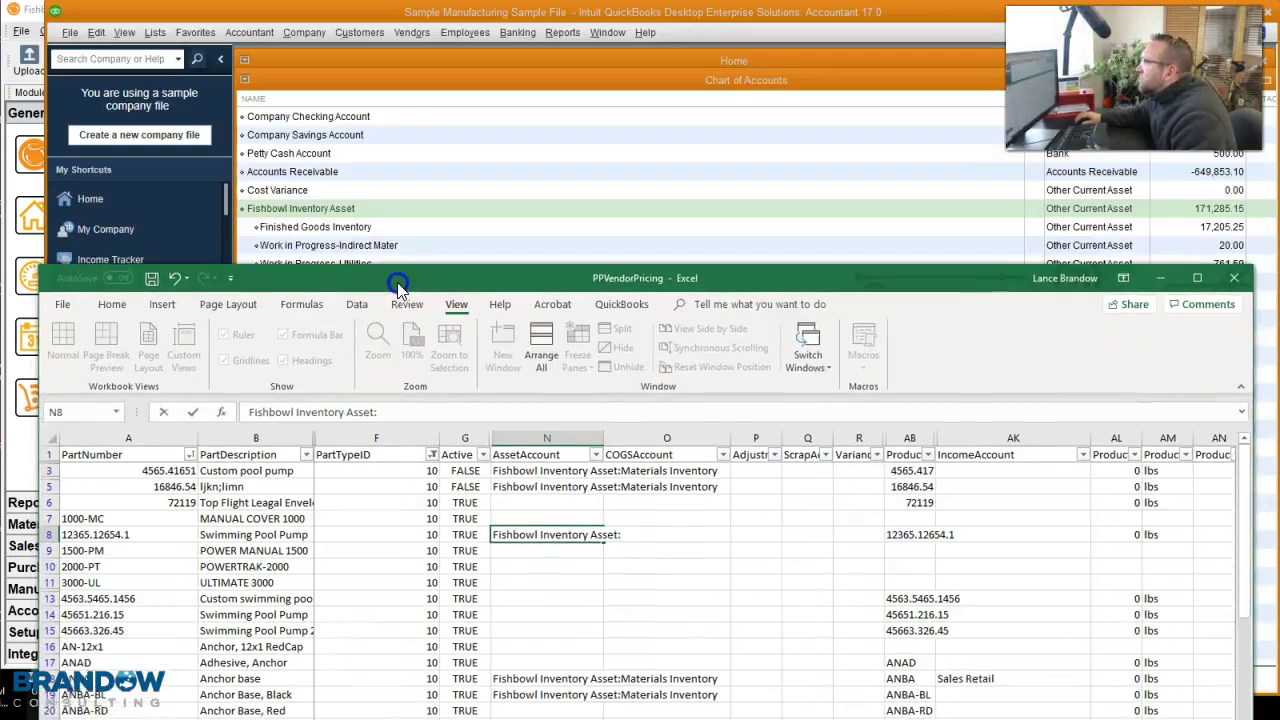
text(Work in Progress-Indirect Ma)
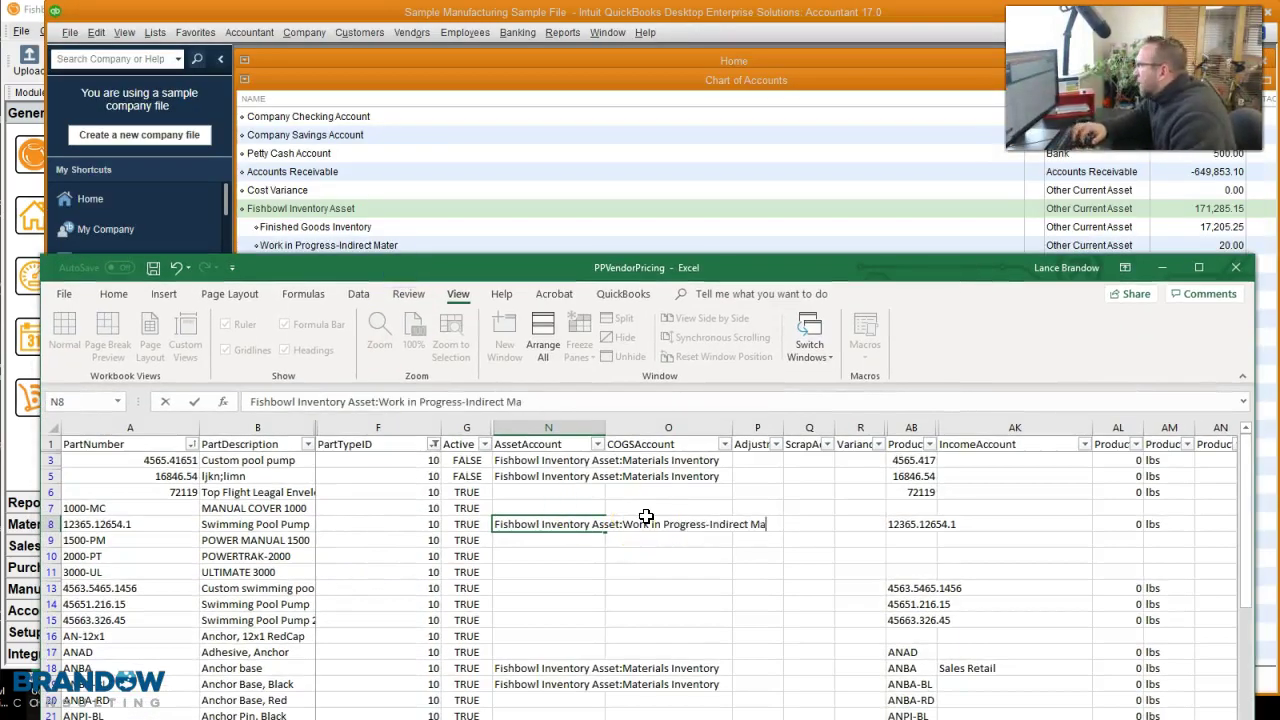
text(ter)
key(Return)
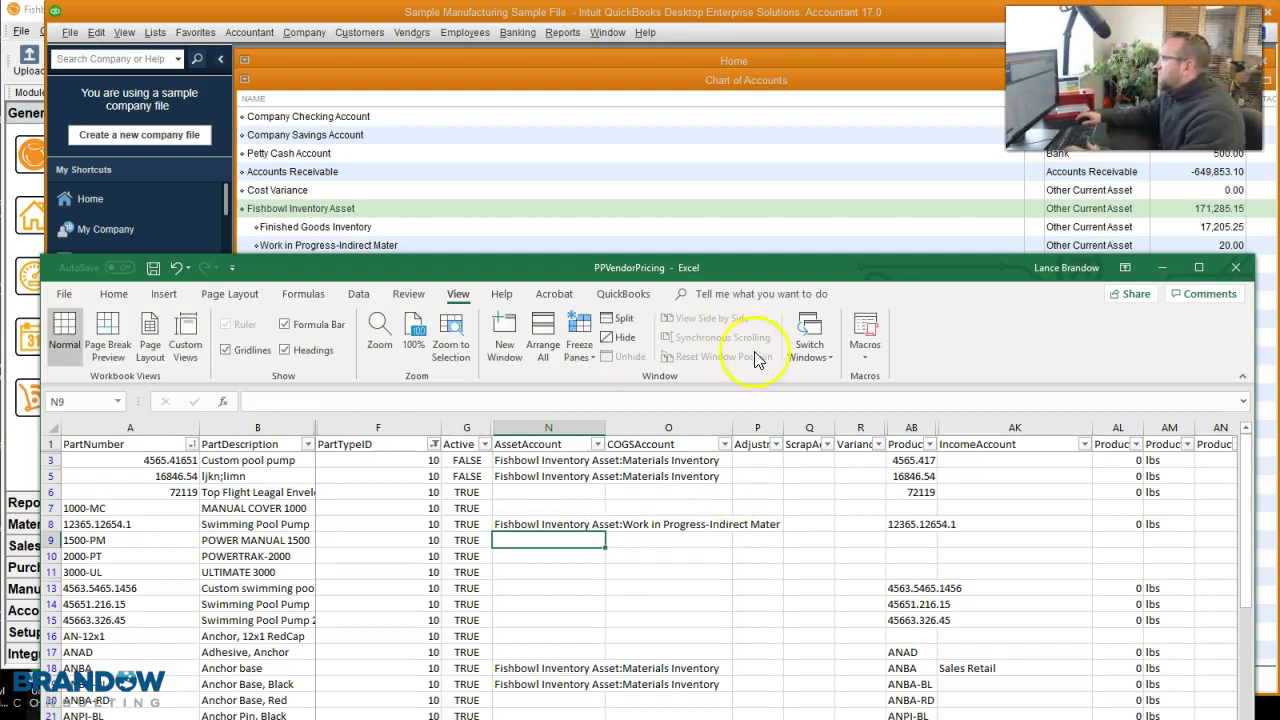
drag(767, 260, 793, 17)
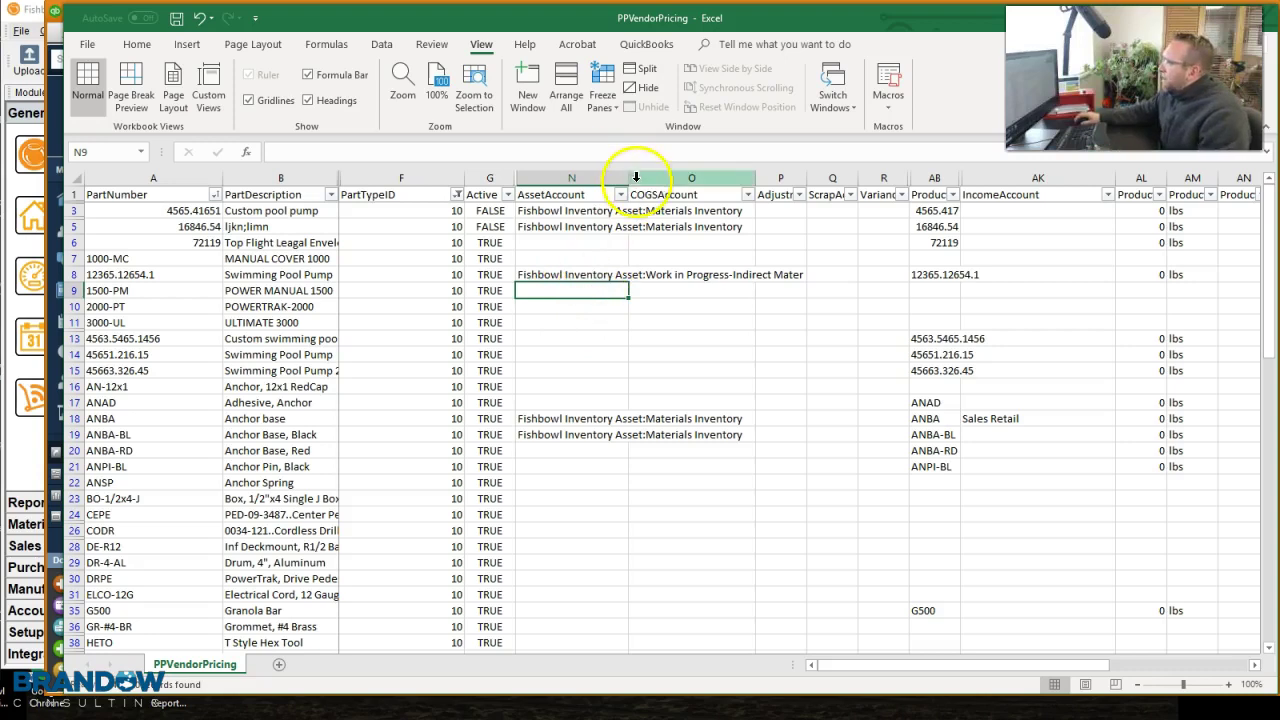
Step: Widen the AssetAccount column N to fit the full account names
drag(636, 177, 740, 183)
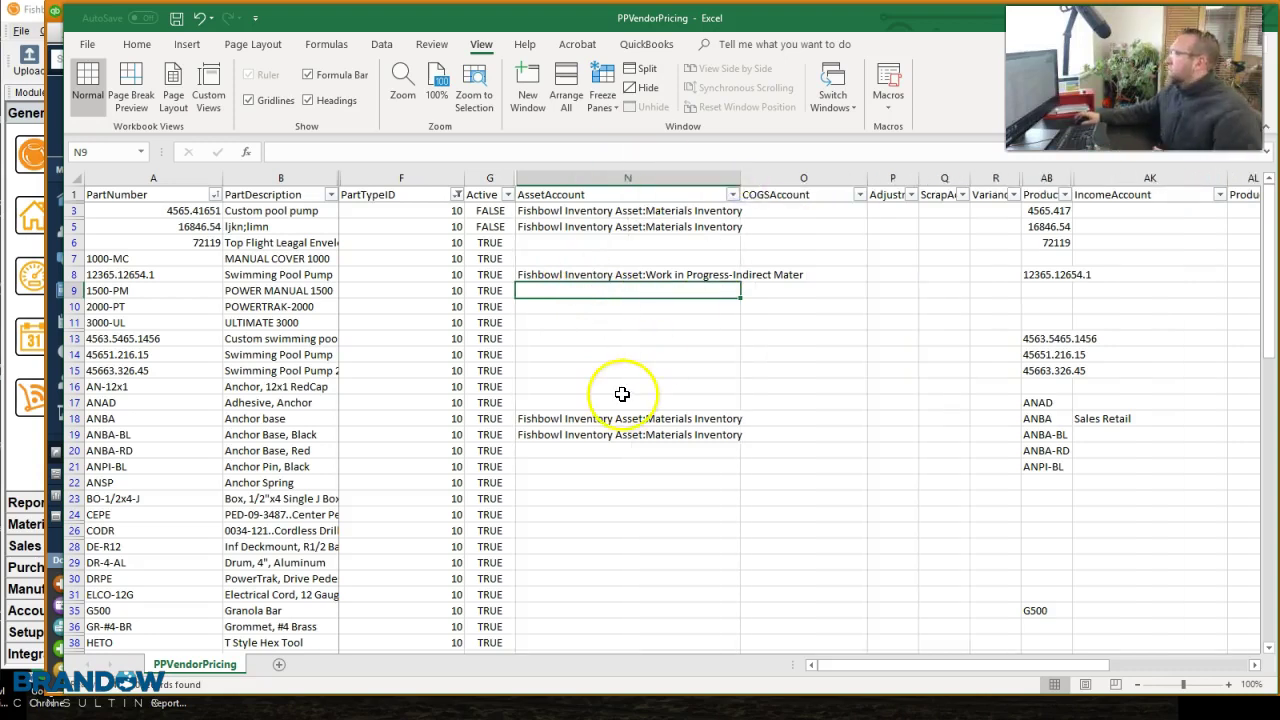
click(798, 174)
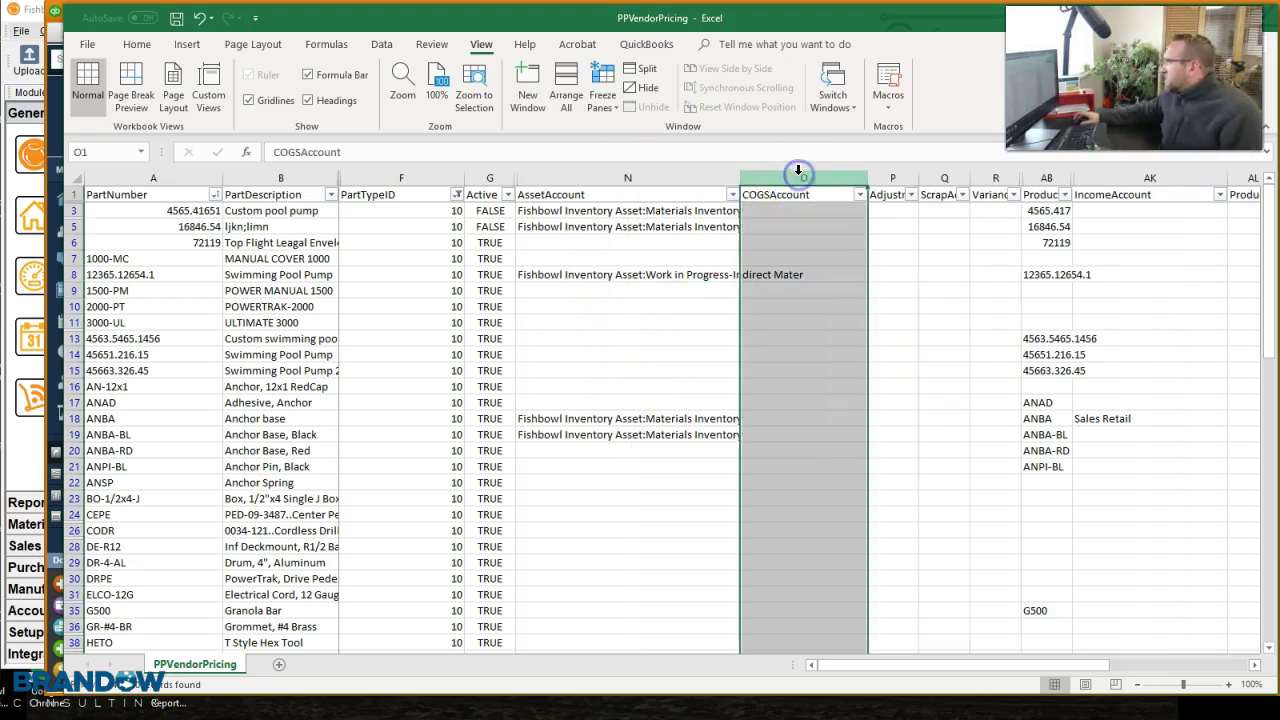
drag(740, 171, 774, 171)
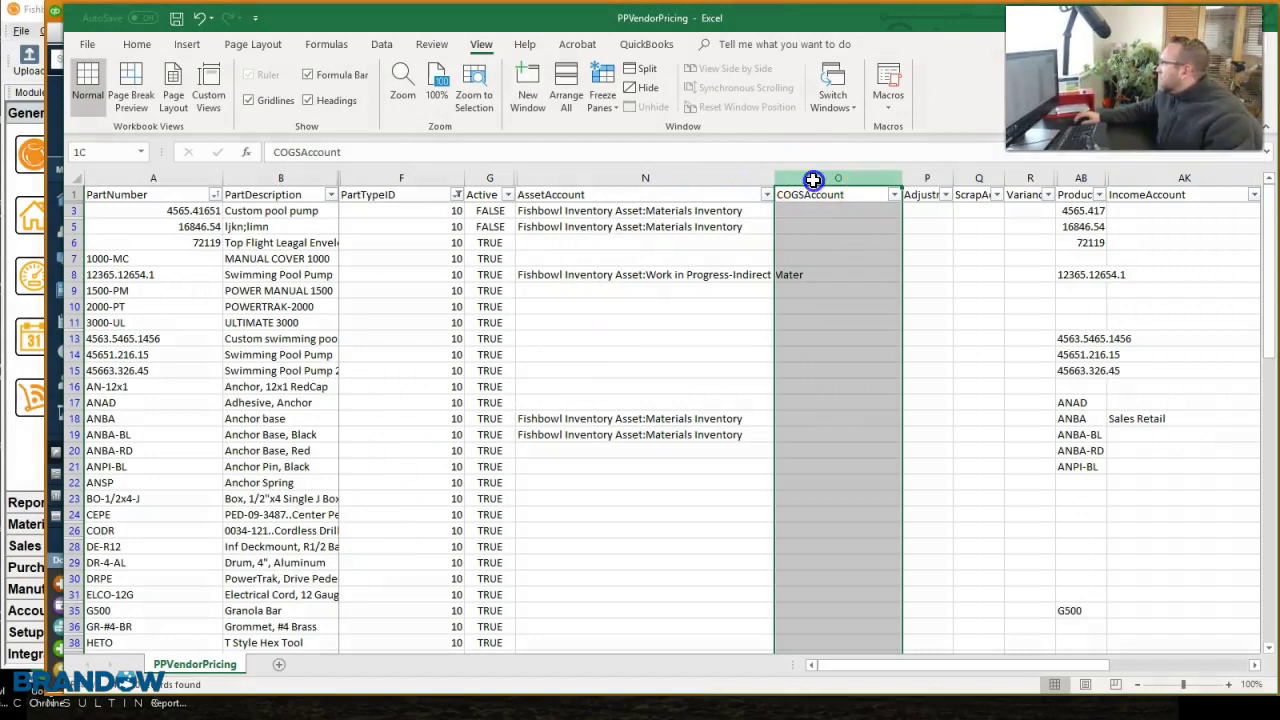
Step: Unhide column AJ before the IncomeAccount column
drag(1000, 664, 1100, 664)
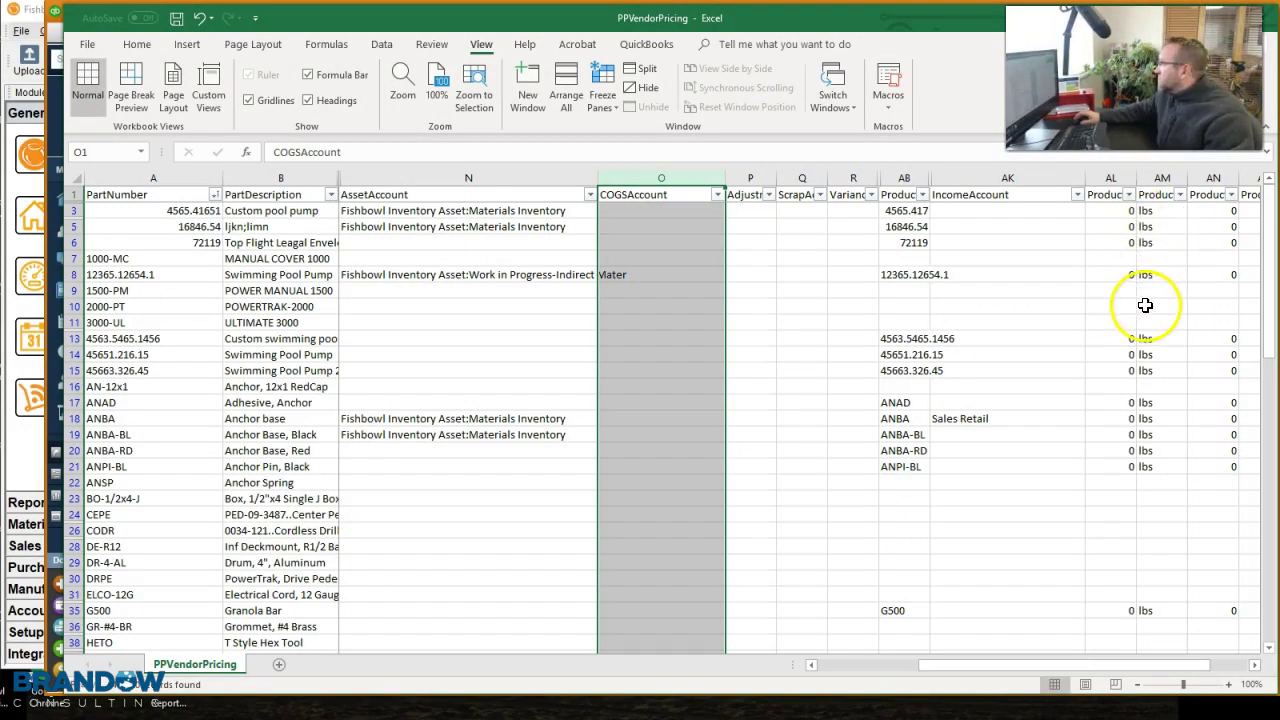
mouse_move(1092, 665)
mouse_down()
mouse_move(1155, 666)
mouse_move(1105, 665)
mouse_up()
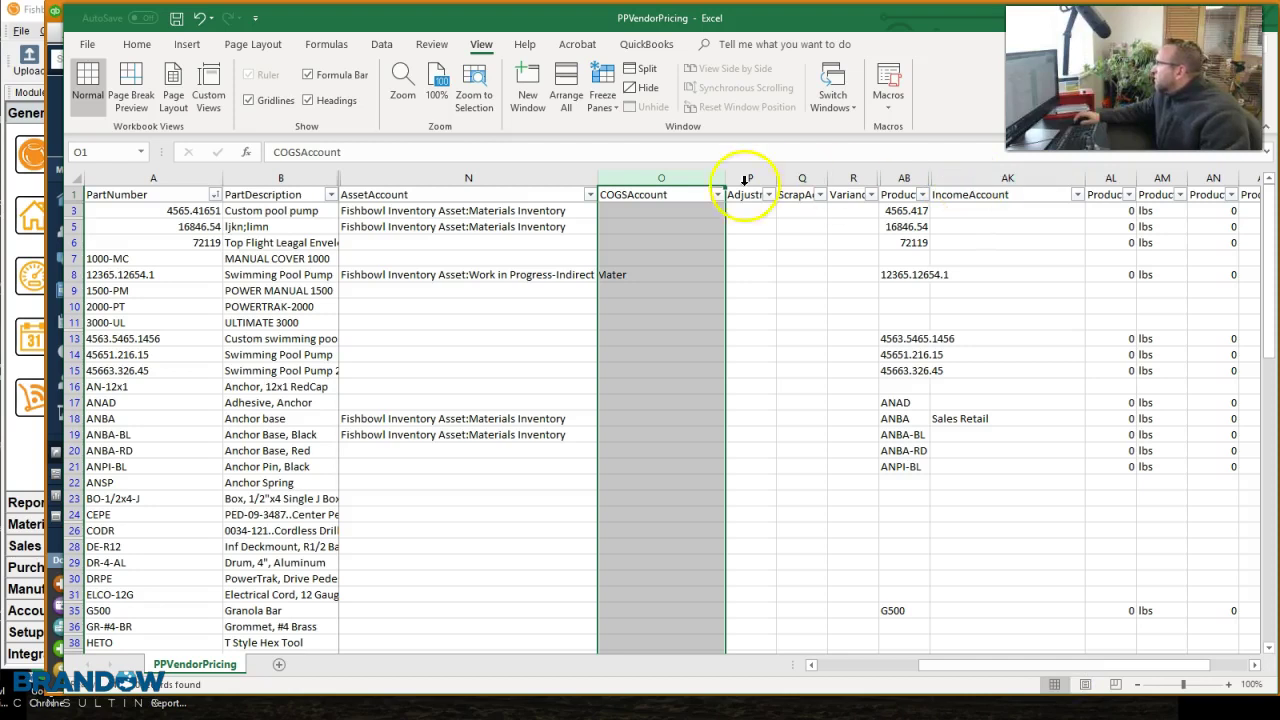
click(664, 178)
click(953, 170)
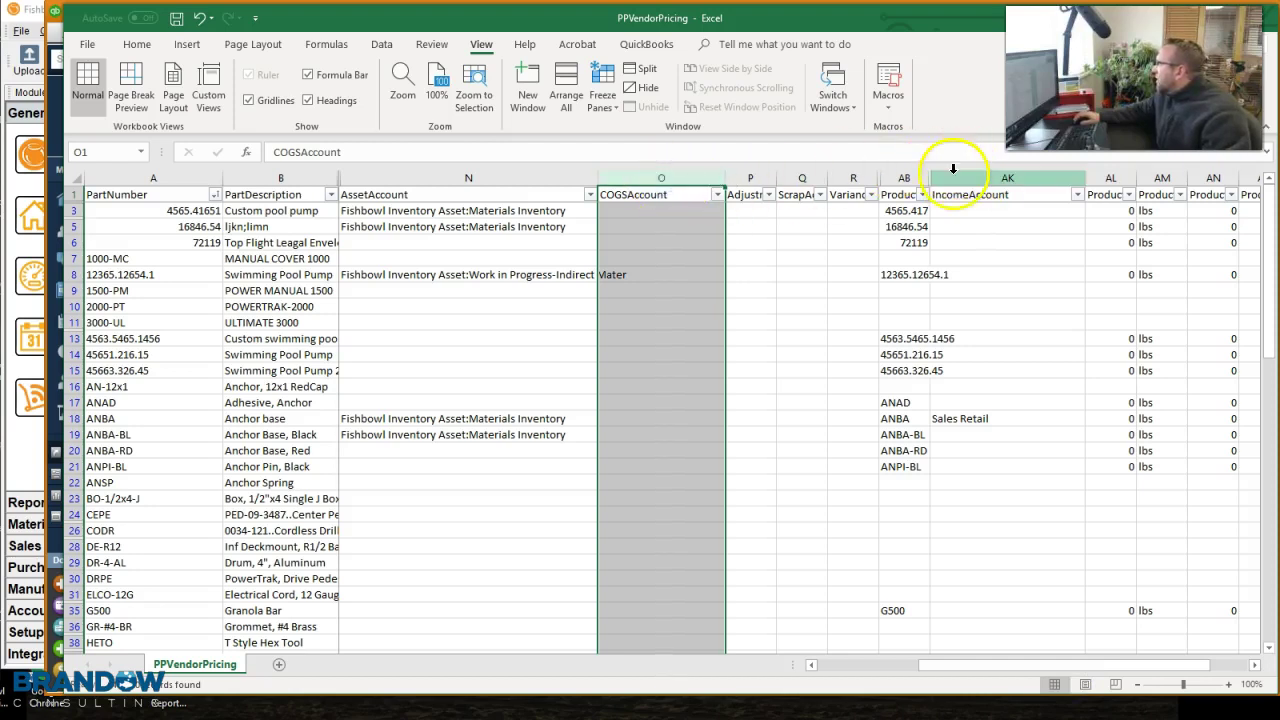
drag(934, 170, 991, 165)
Step: Review the asset accounts in N3, N5 and N8 and the COGSAccount cells in rows 3–17
click(674, 204)
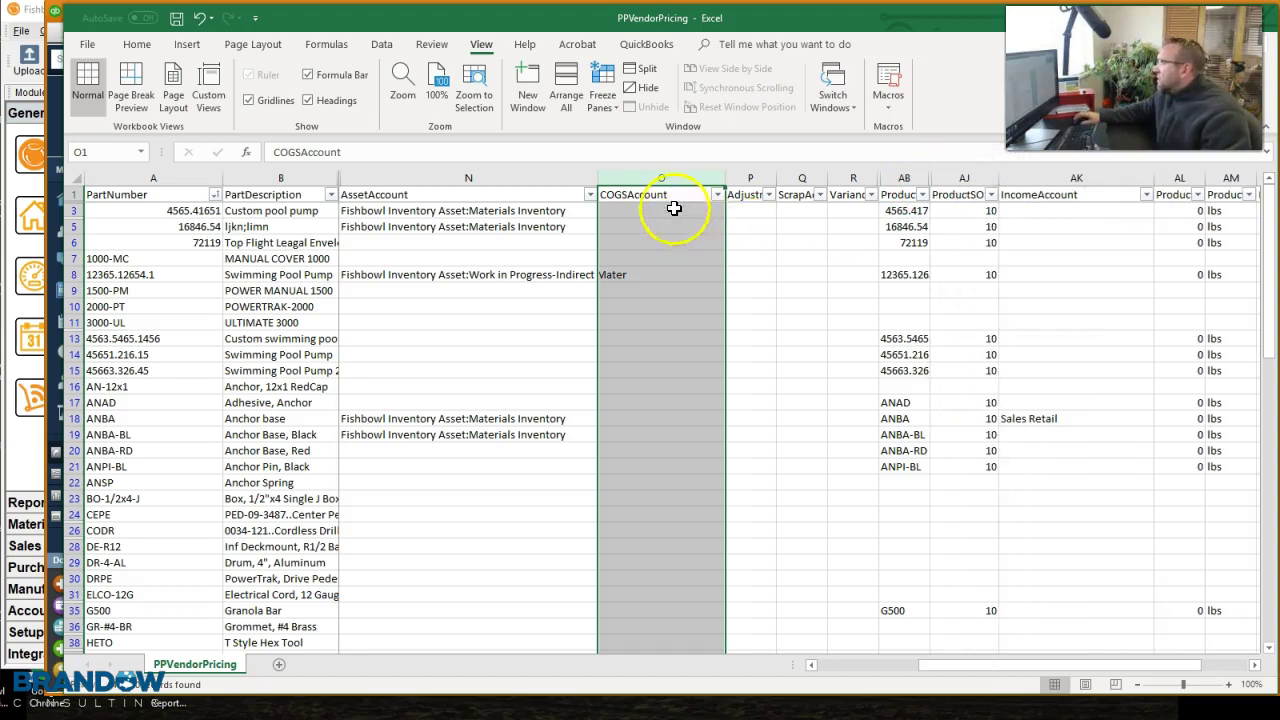
click(674, 172)
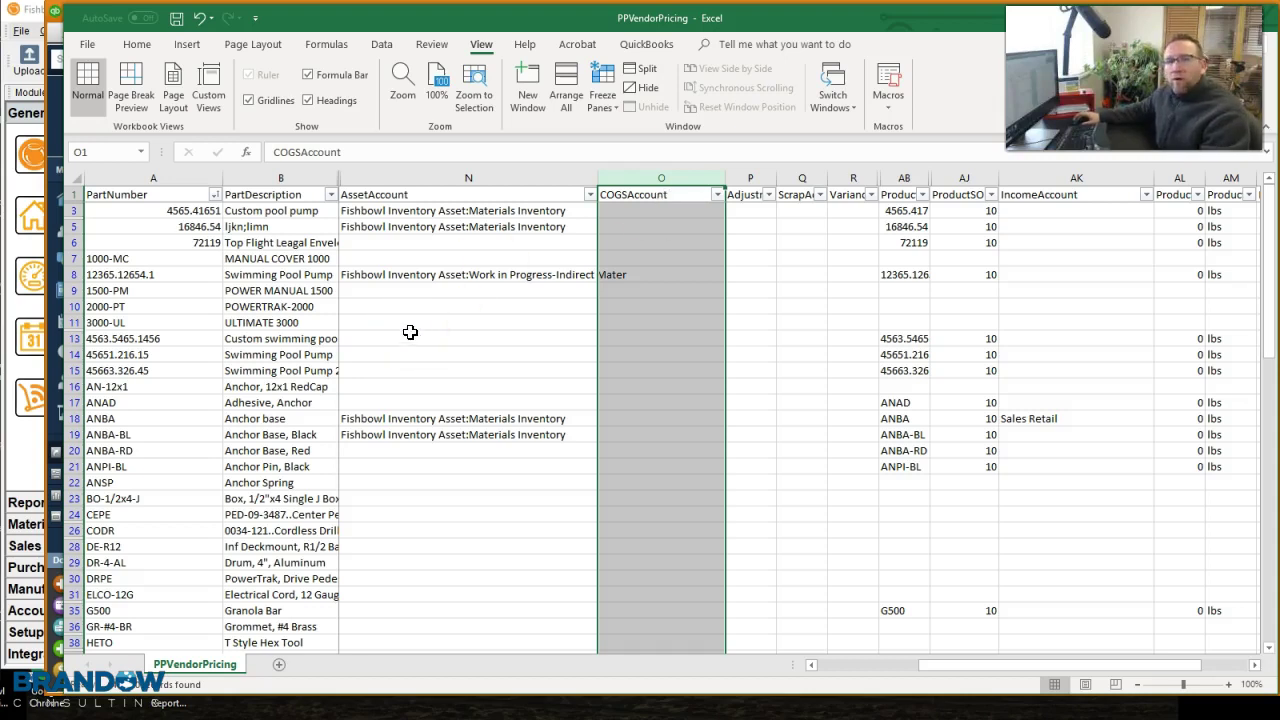
click(382, 227)
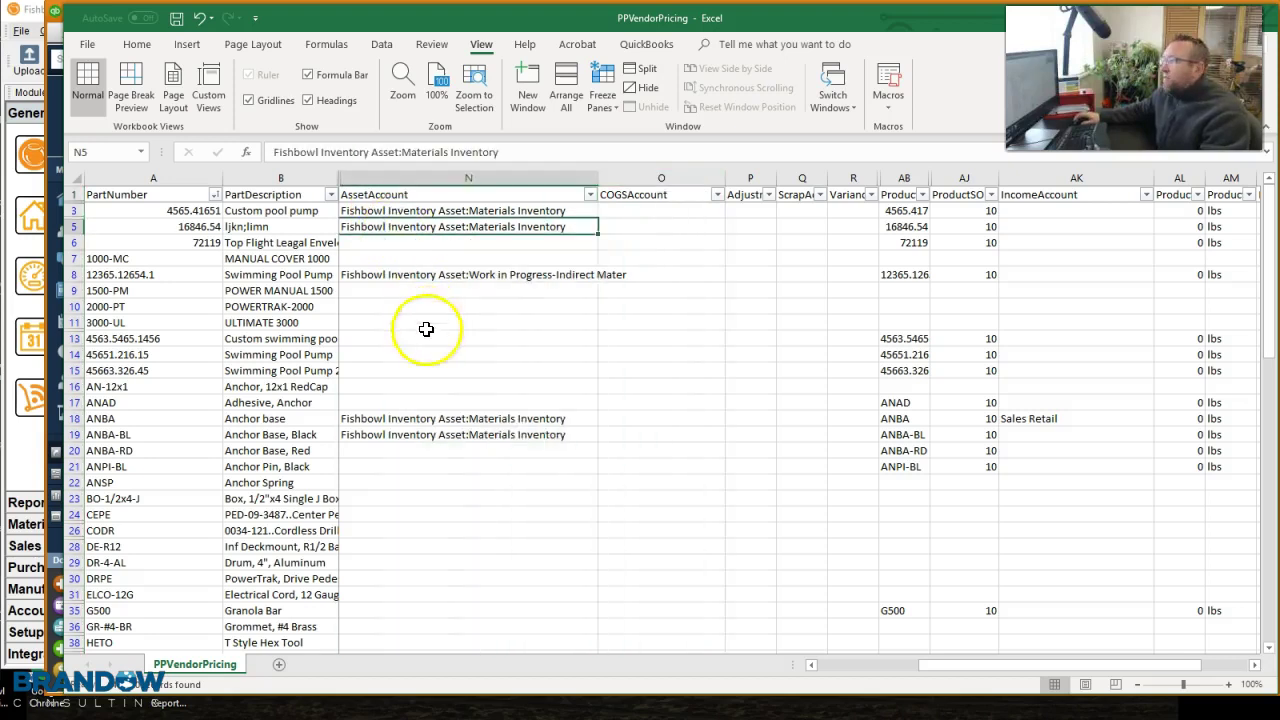
click(432, 276)
click(442, 214)
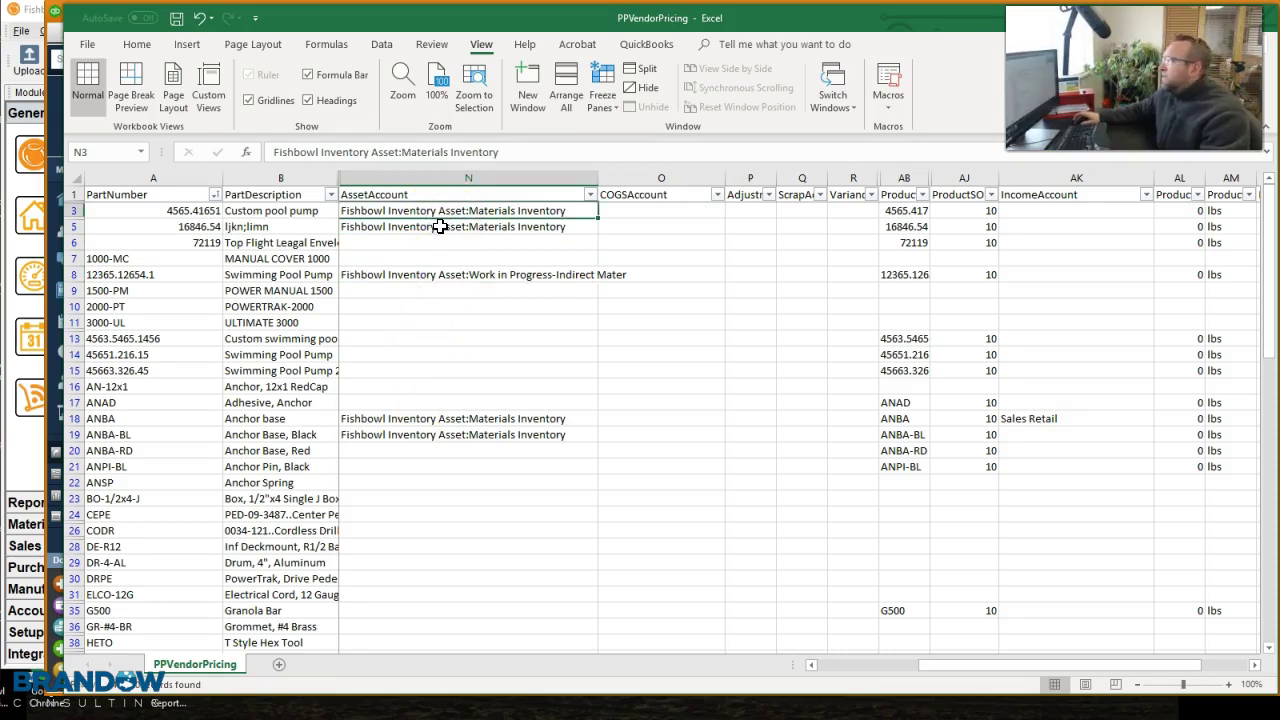
drag(640, 229, 634, 463)
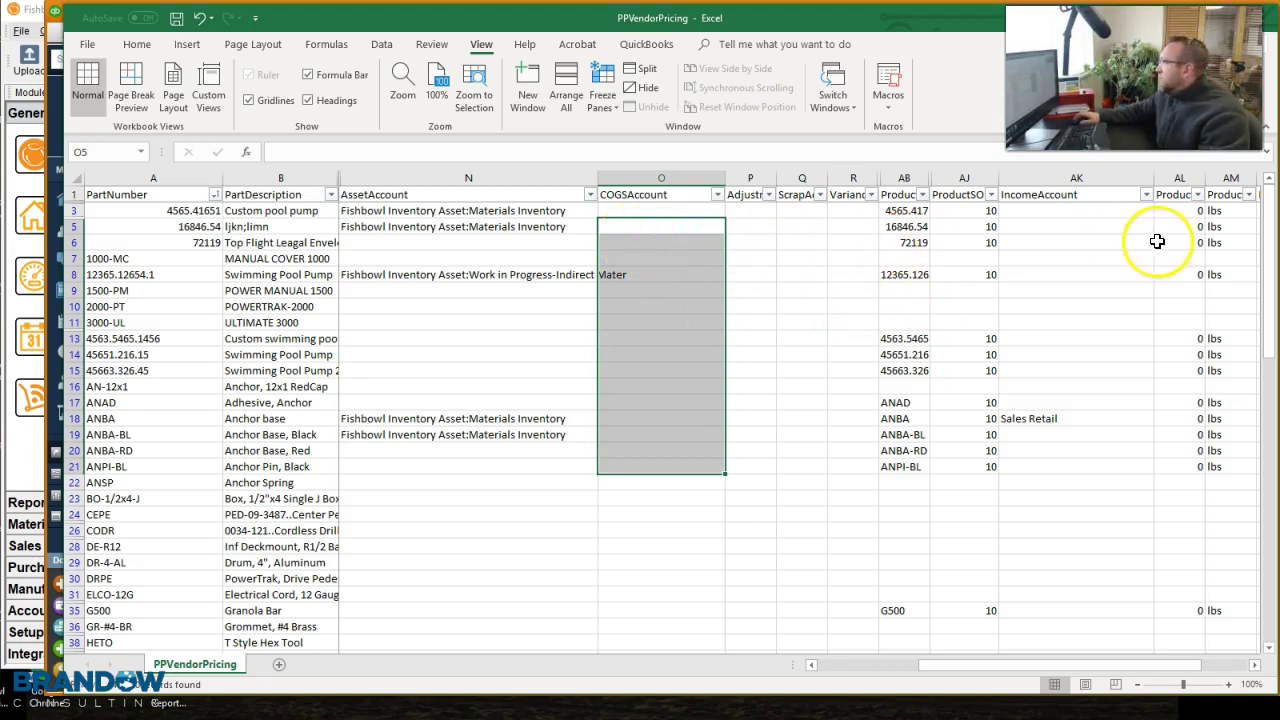
drag(645, 210, 659, 410)
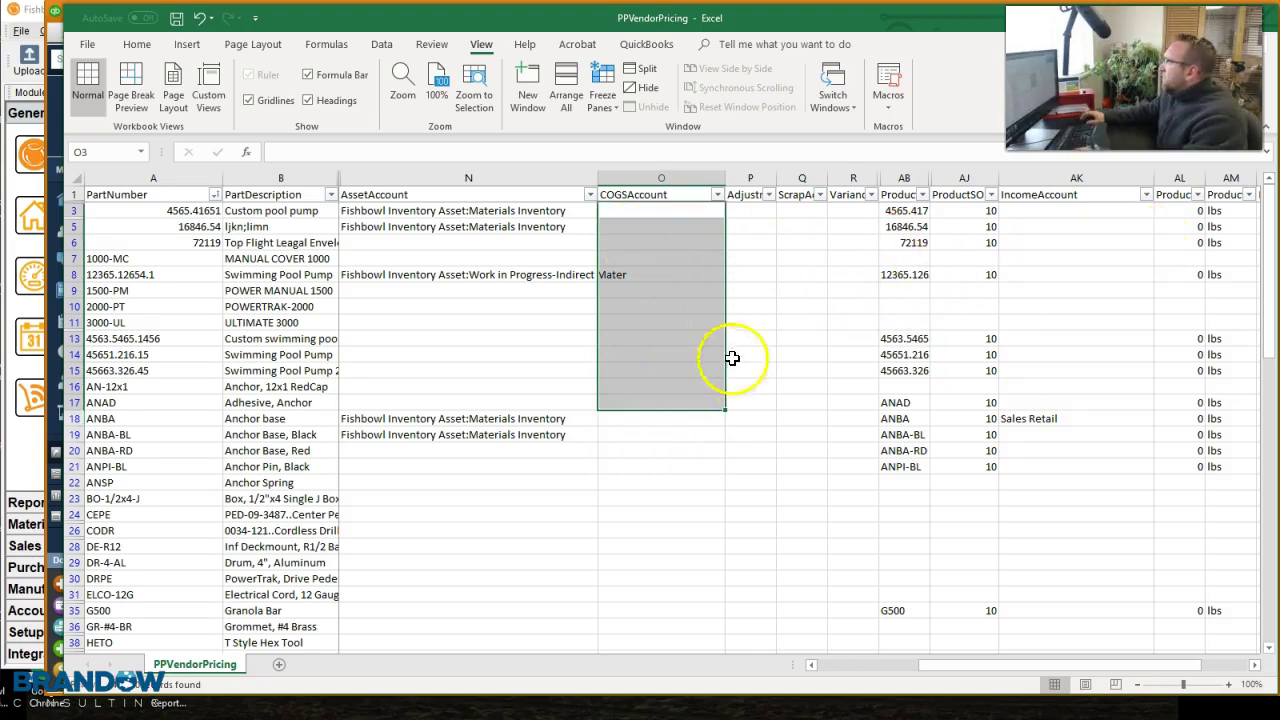
click(907, 213)
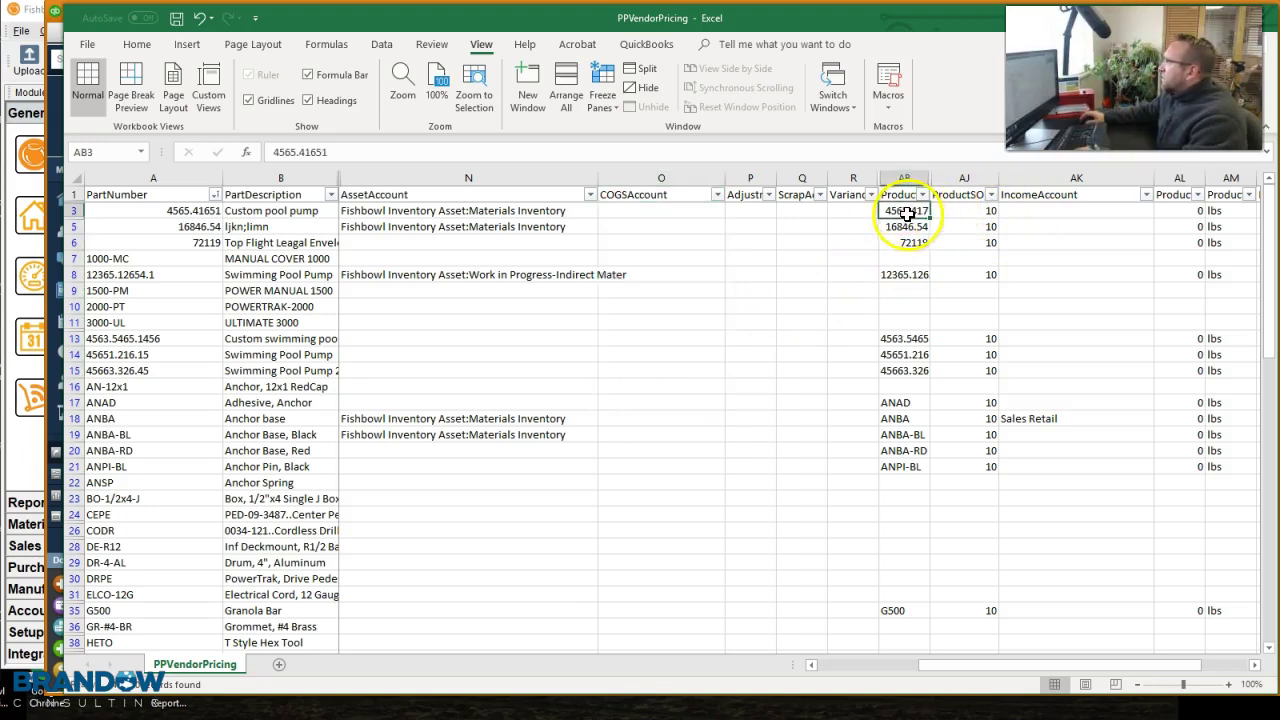
click(679, 214)
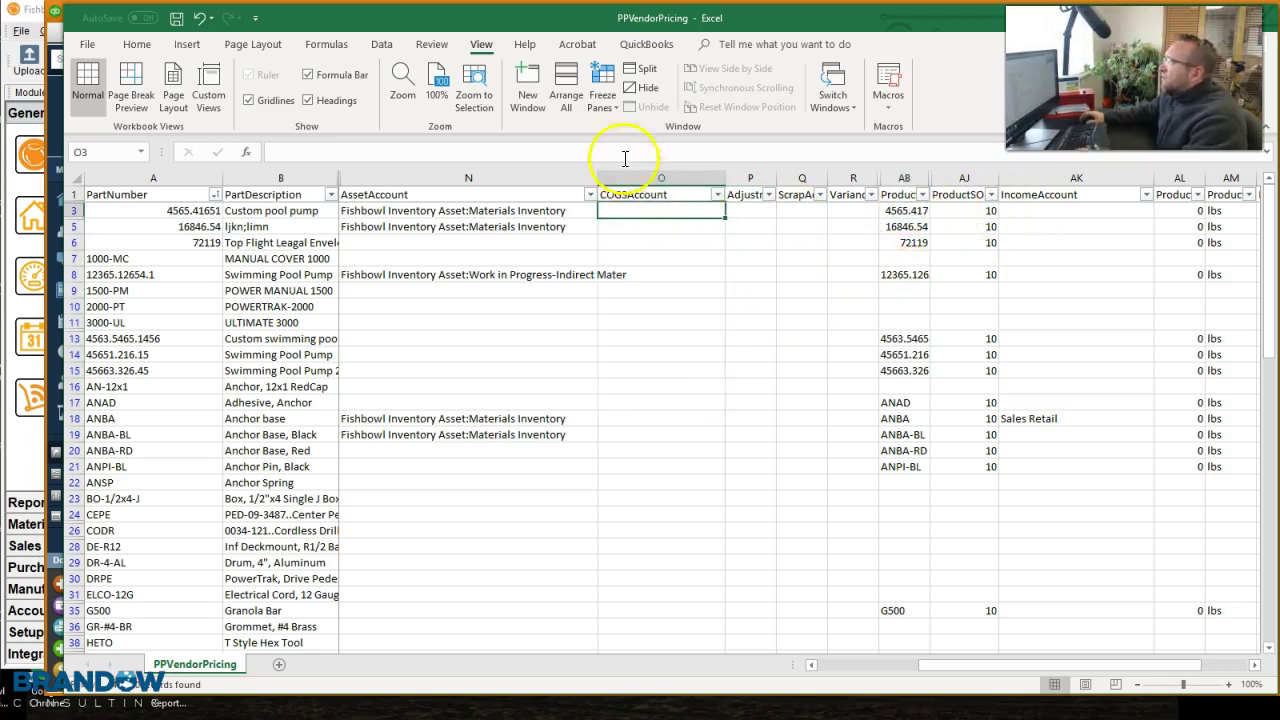
click(36, 22)
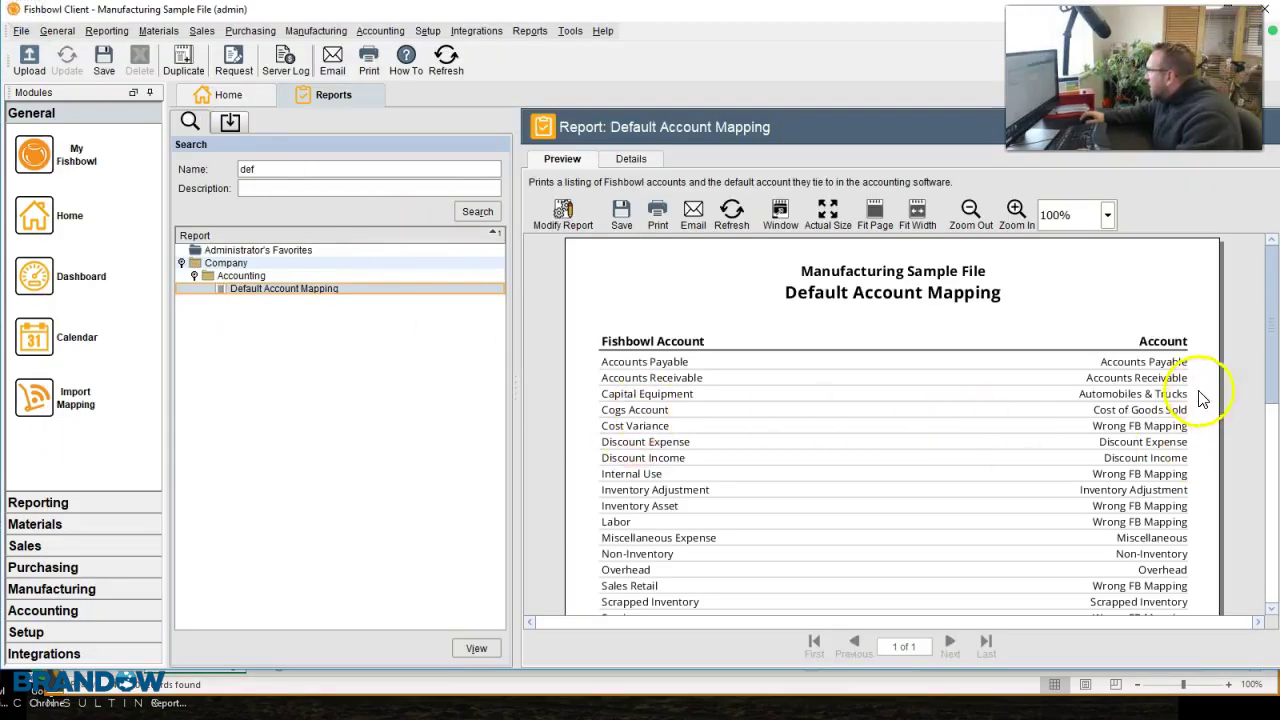
click(333, 685)
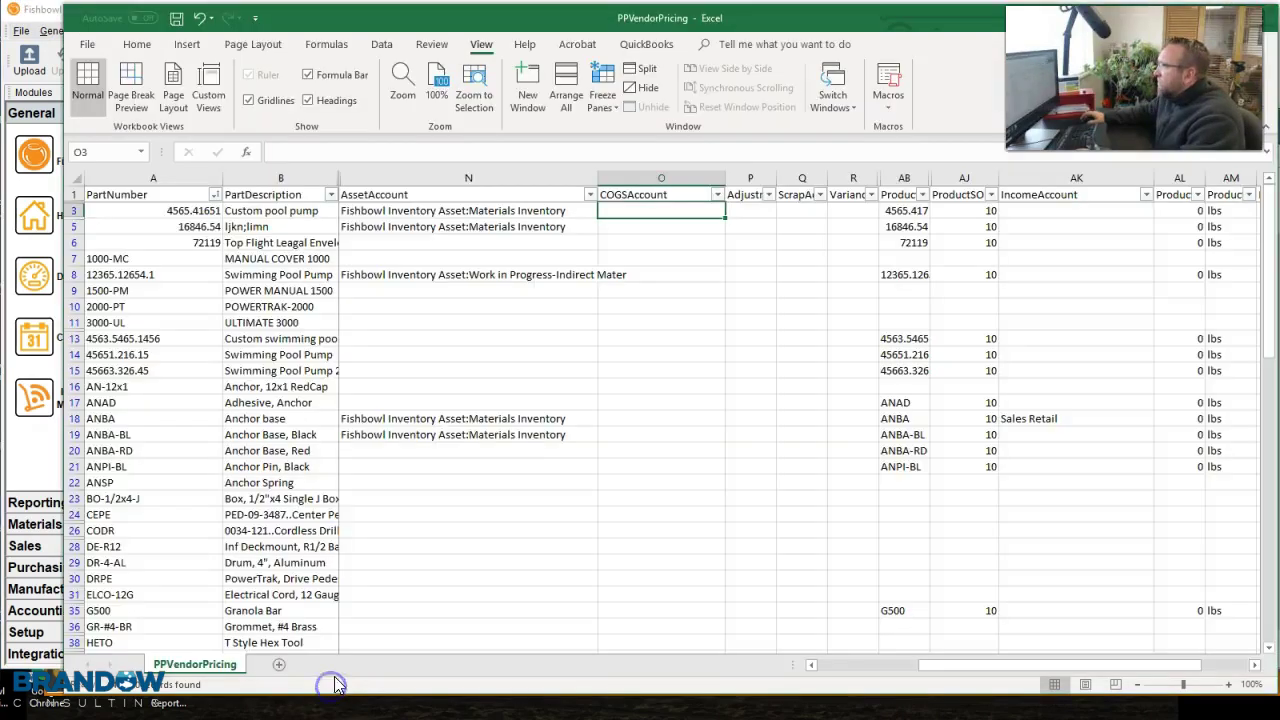
drag(657, 210, 662, 429)
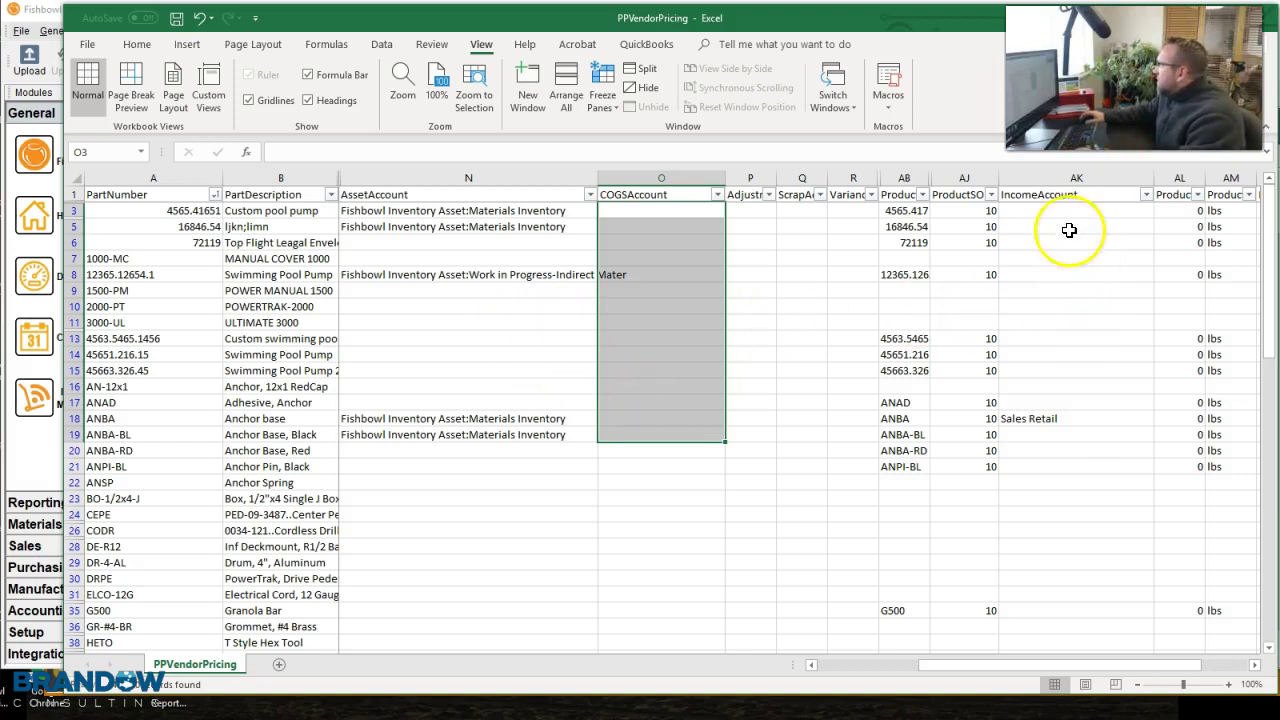
drag(1057, 210, 1060, 250)
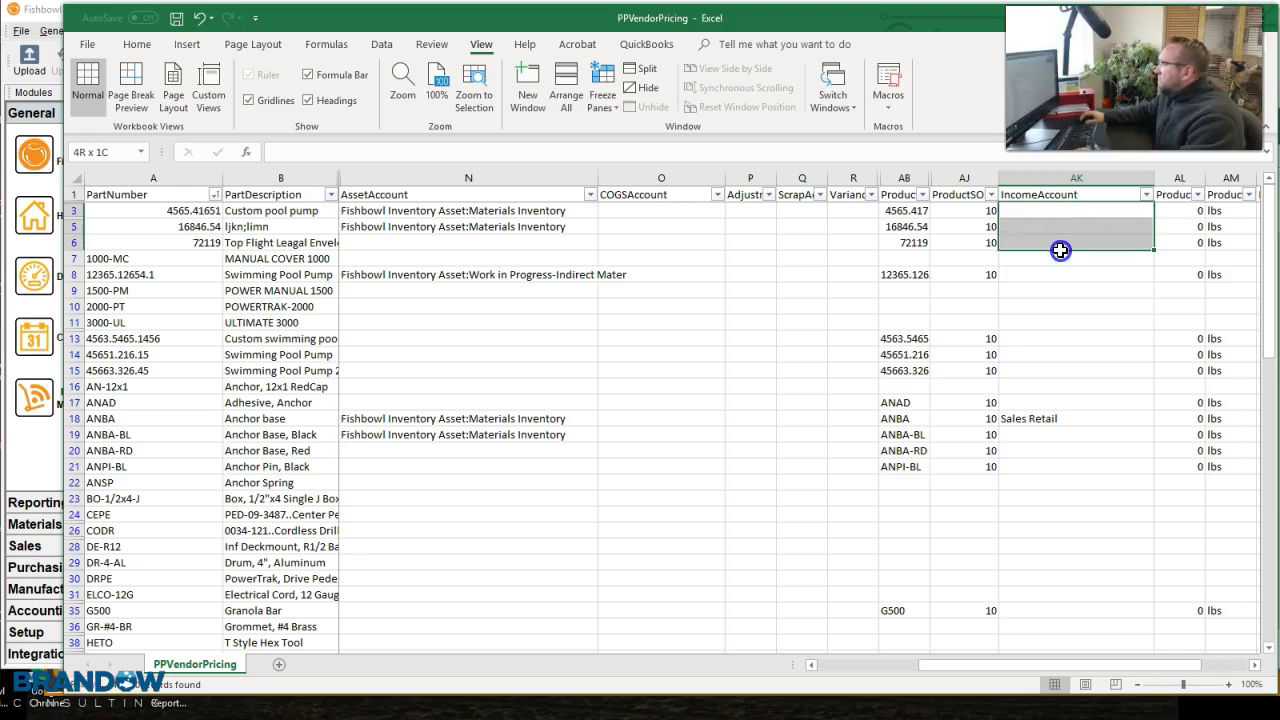
click(35, 18)
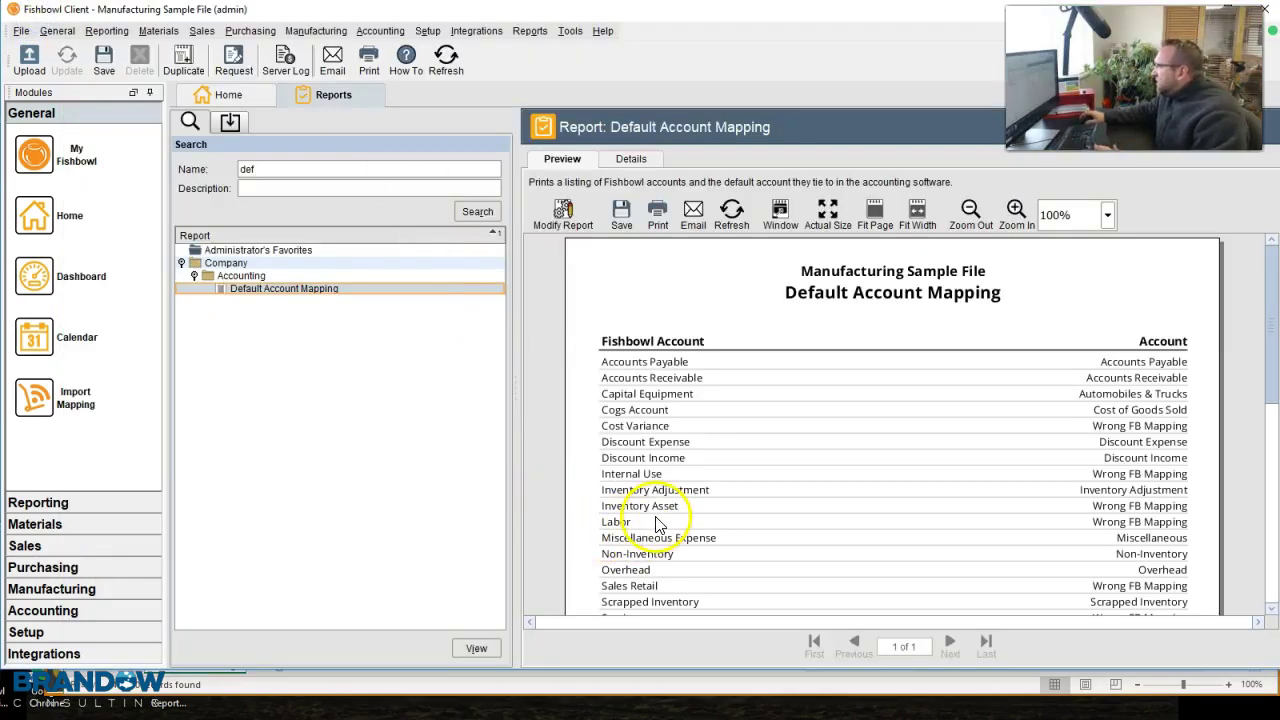
scroll(660, 520, down, 1)
scroll(660, 520, down, 5)
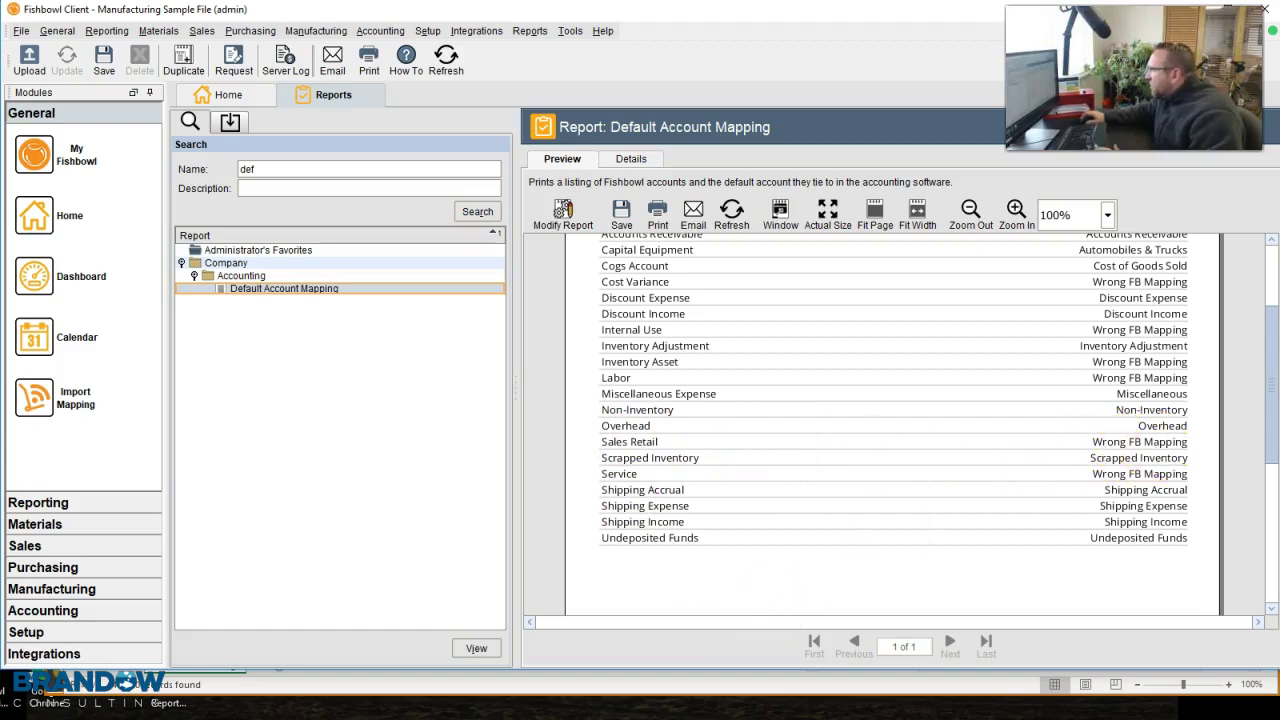
click(426, 697)
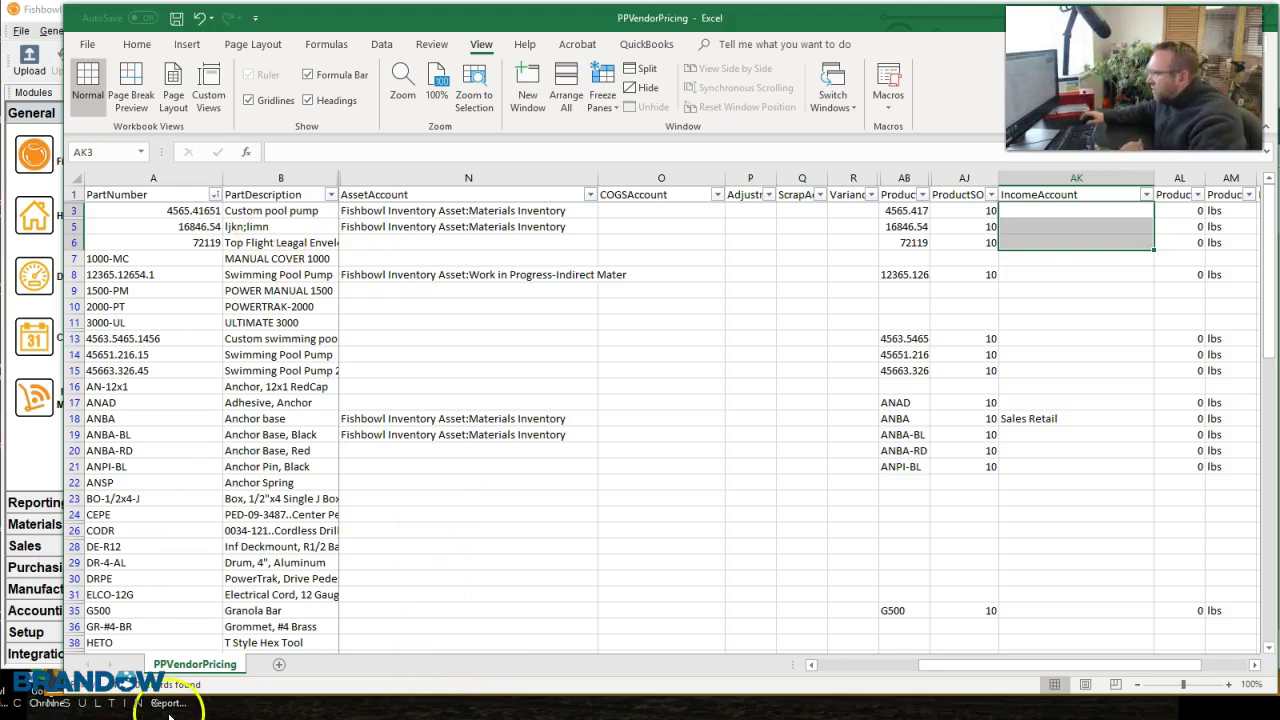
Step: Review the QuickBooks income accounts: Sales Retail, Pool Cover & Equipment Sales, Installation and Repair Service revenue
click(58, 692)
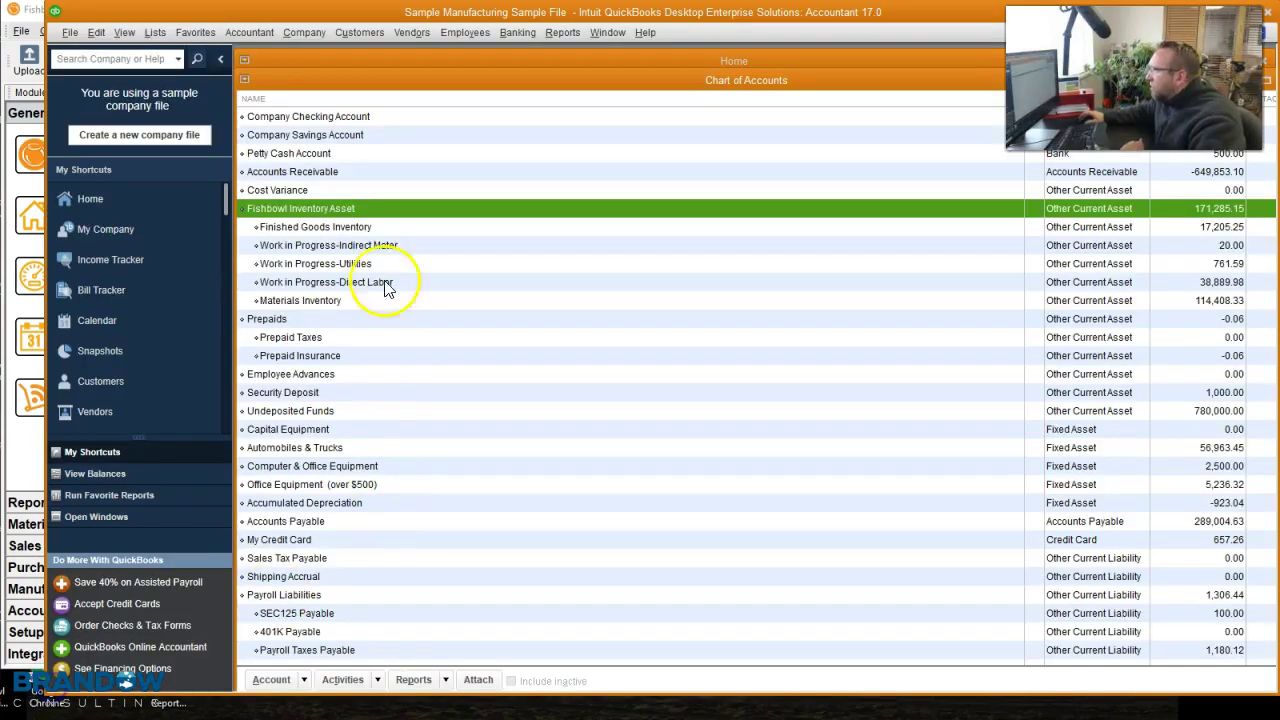
scroll(280, 290, down, 5)
scroll(510, 550, down, 15)
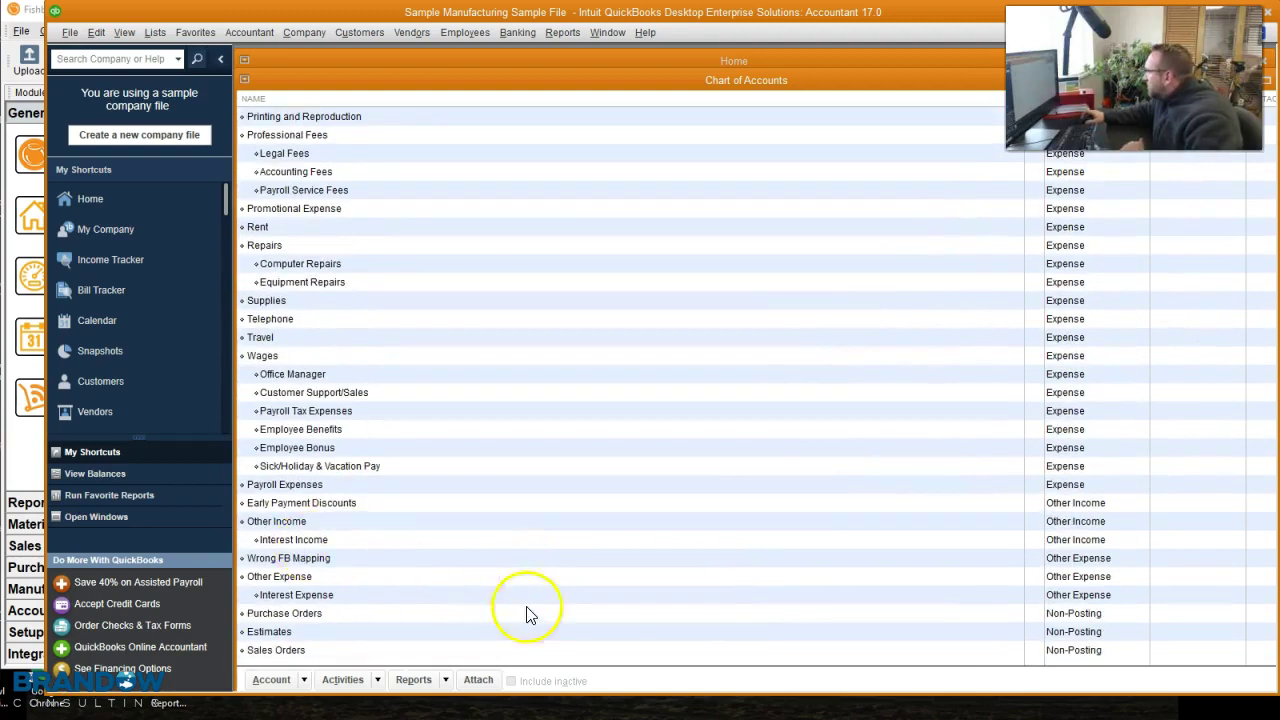
scroll(526, 608, up, 15)
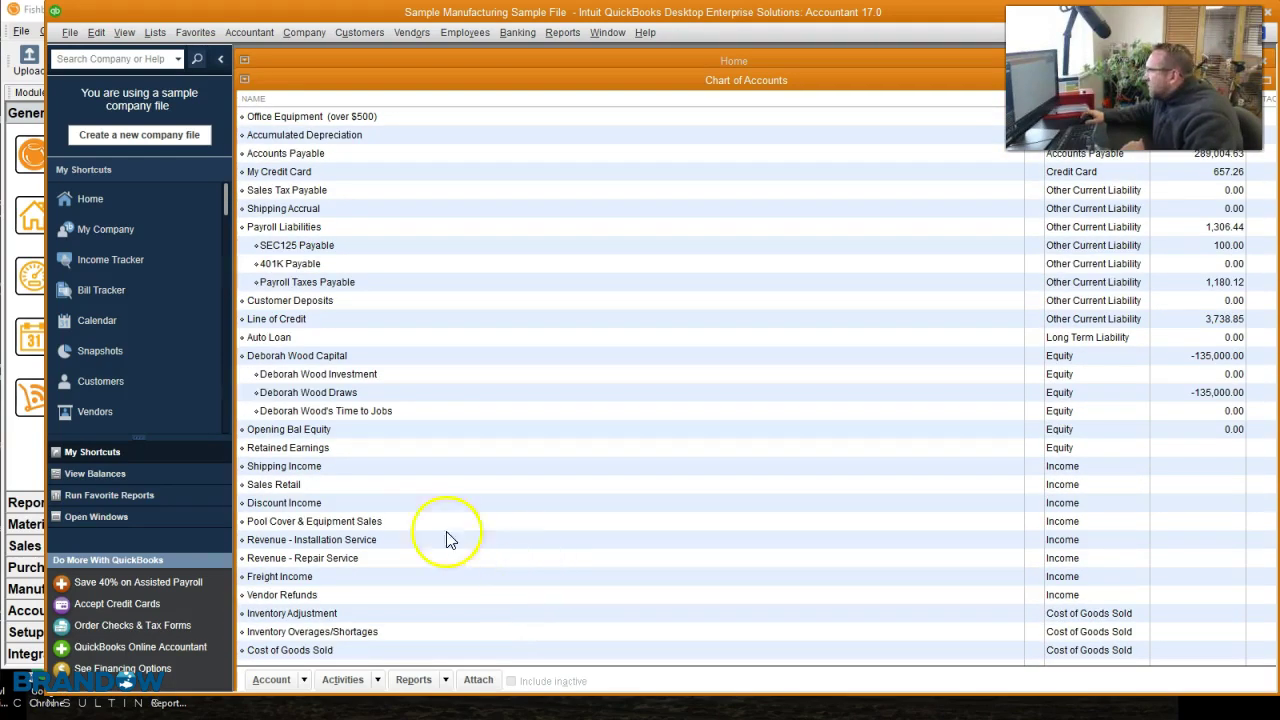
click(290, 484)
click(390, 522)
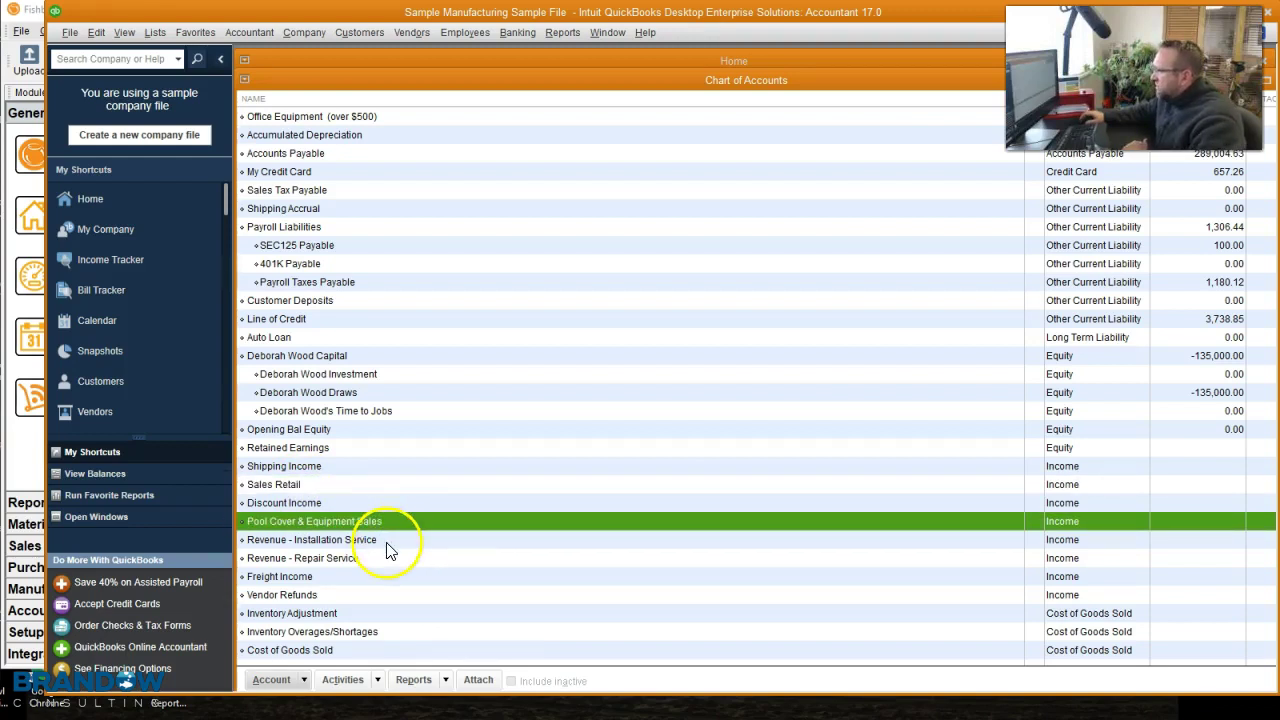
click(386, 541)
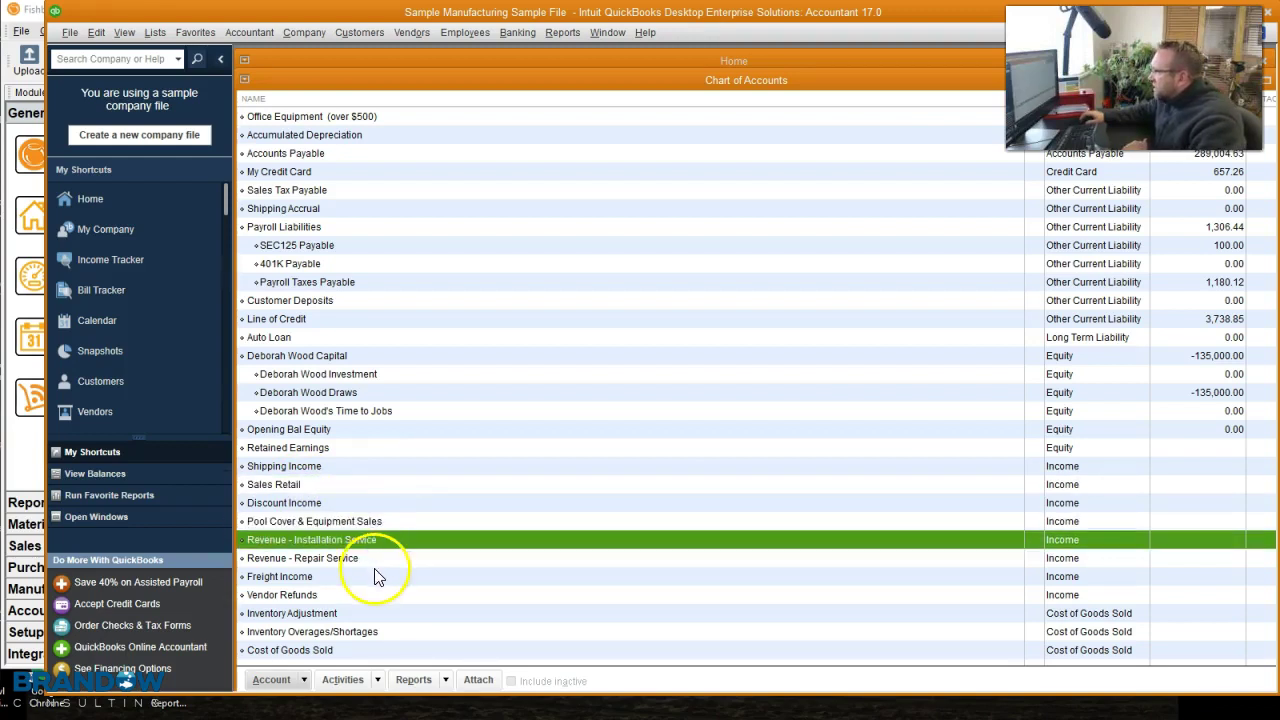
click(376, 561)
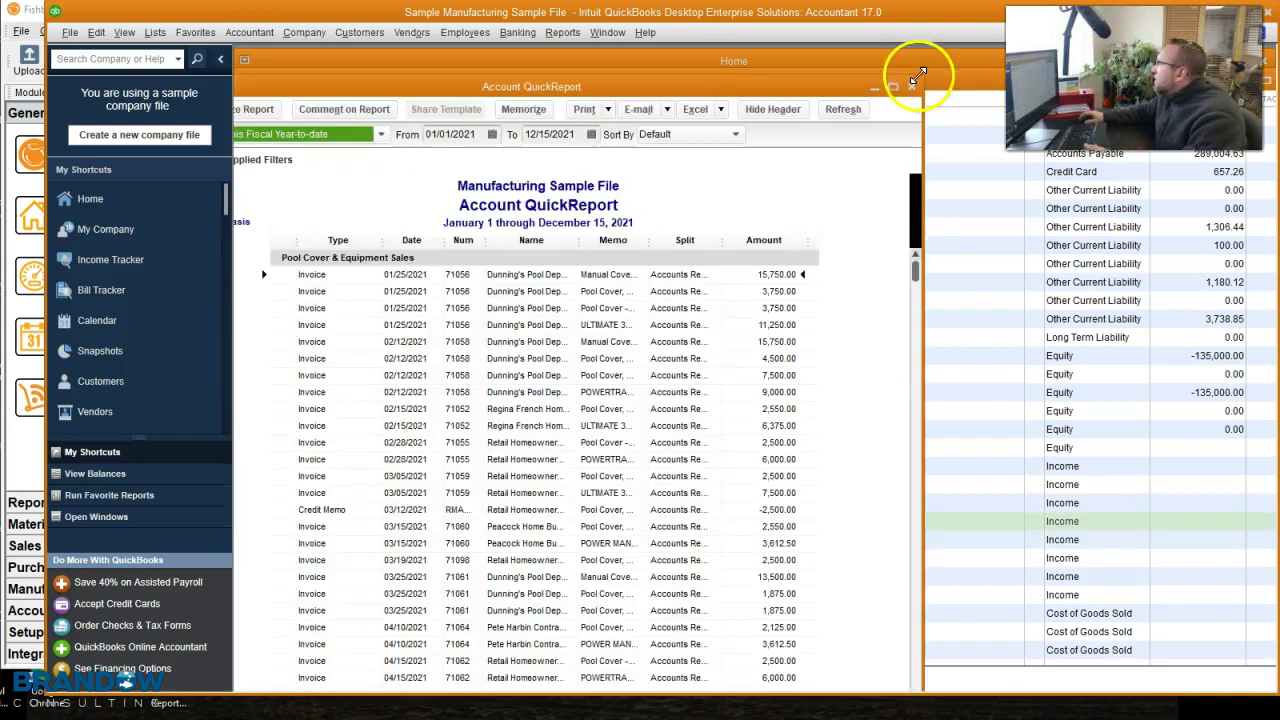
click(906, 70)
Step: Copy the Pool Cover & Equipment Sales account name from Edit Account, then return to Fishbowl
right_click(395, 520)
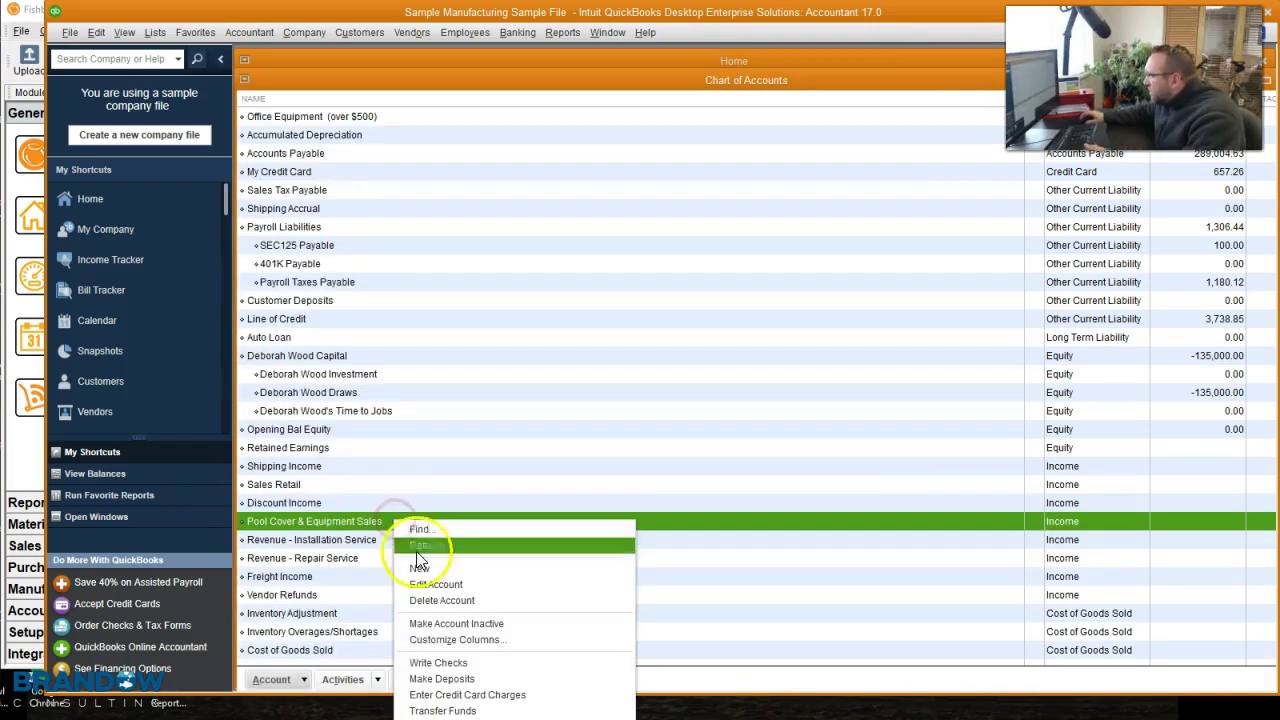
click(436, 584)
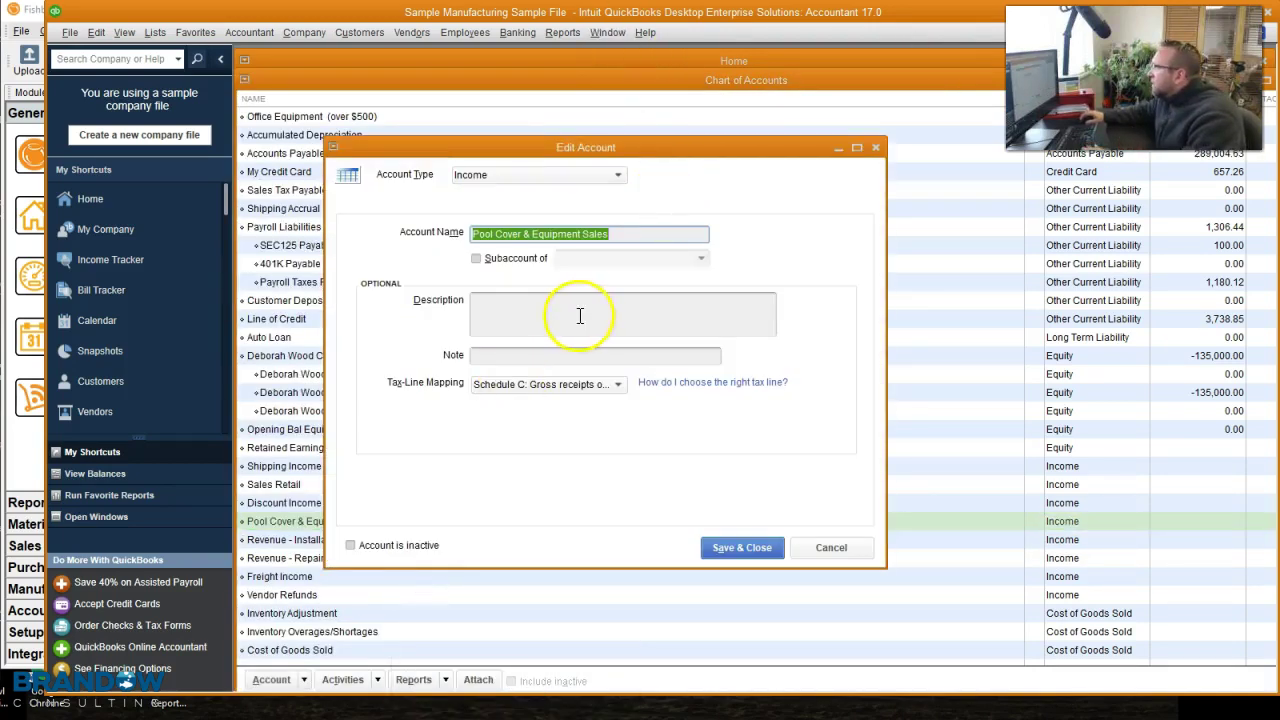
click(522, 233)
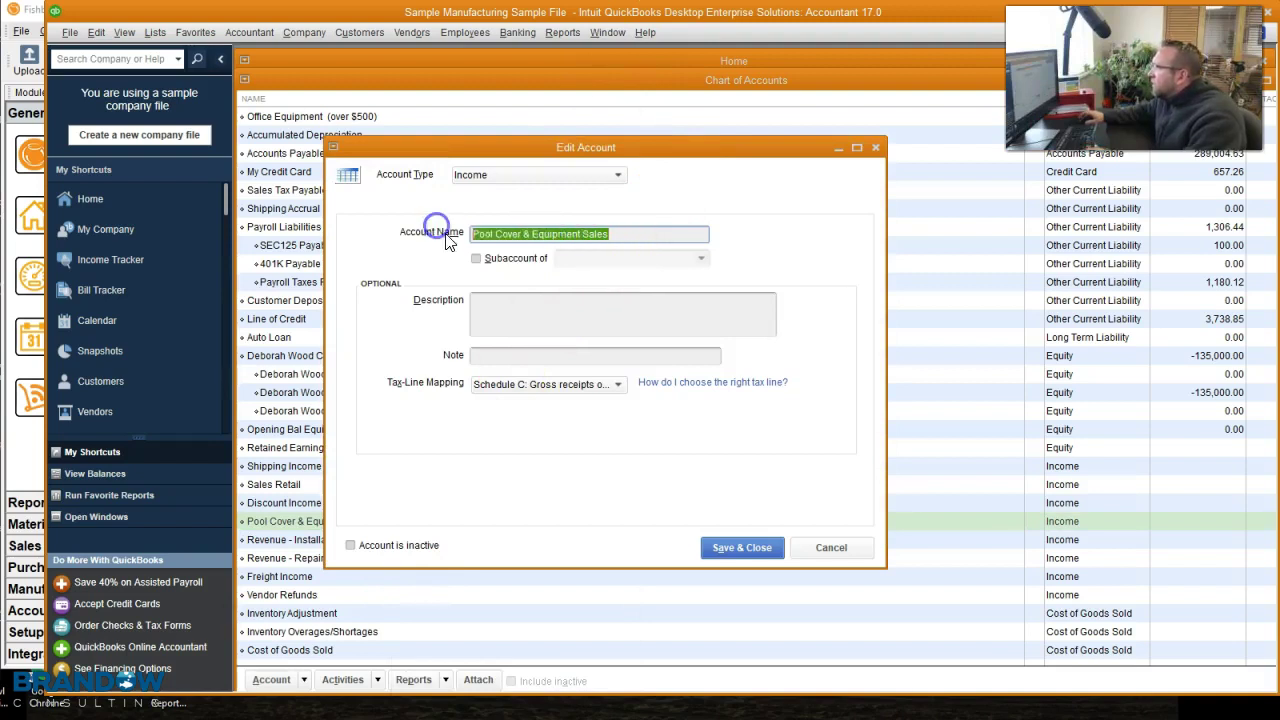
click(736, 549)
click(18, 700)
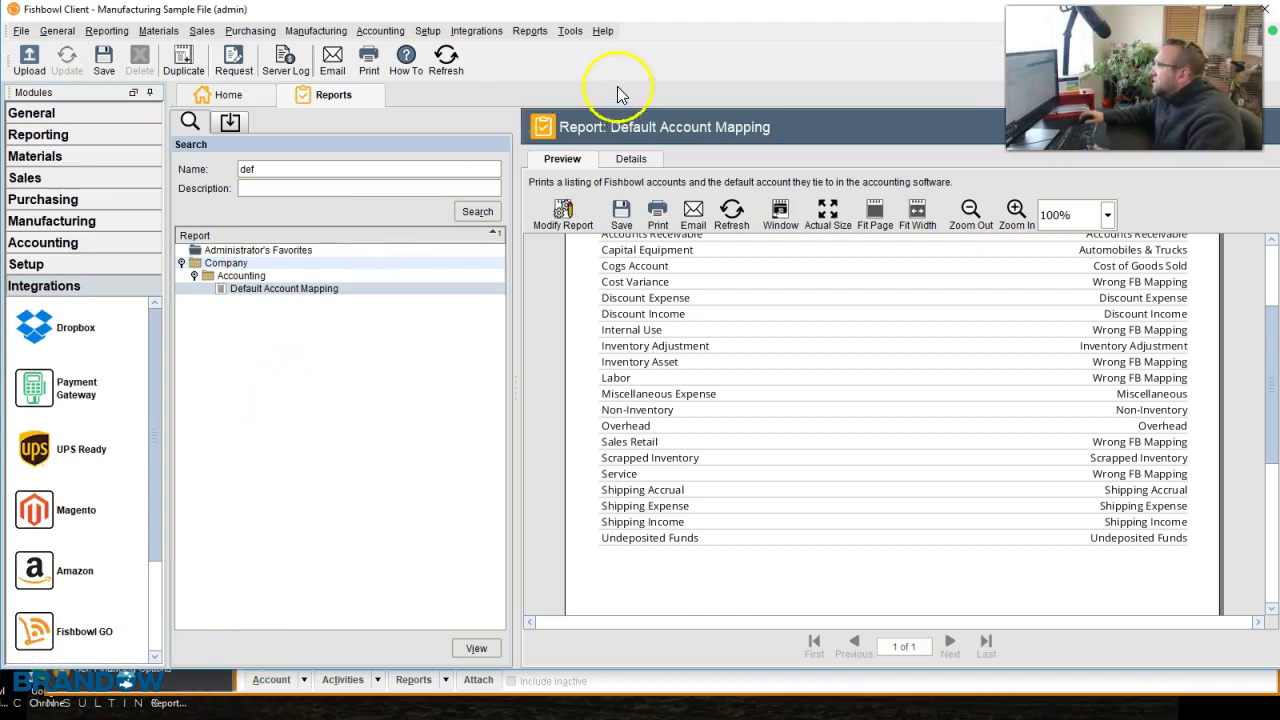
Step: Paste Pool Cover & Equipment Sales into IncomeAccount cell AK3 and fill it down to AK6
click(950, 703)
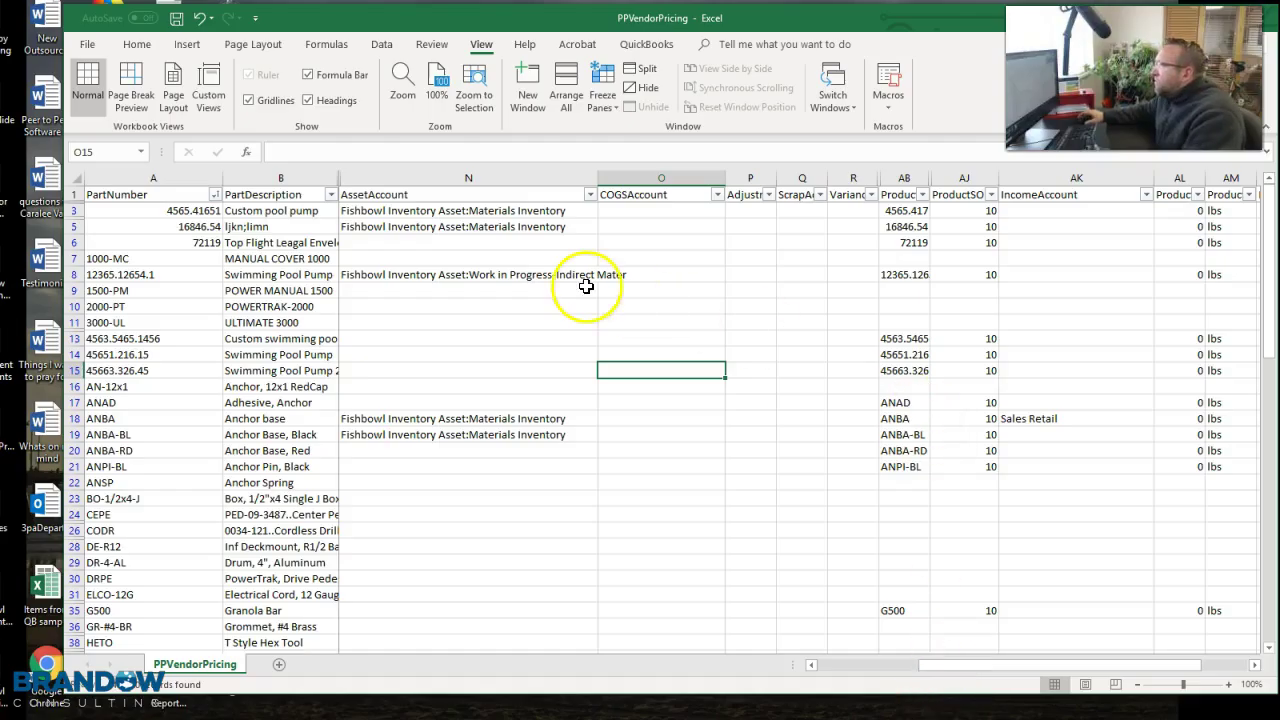
click(1017, 210)
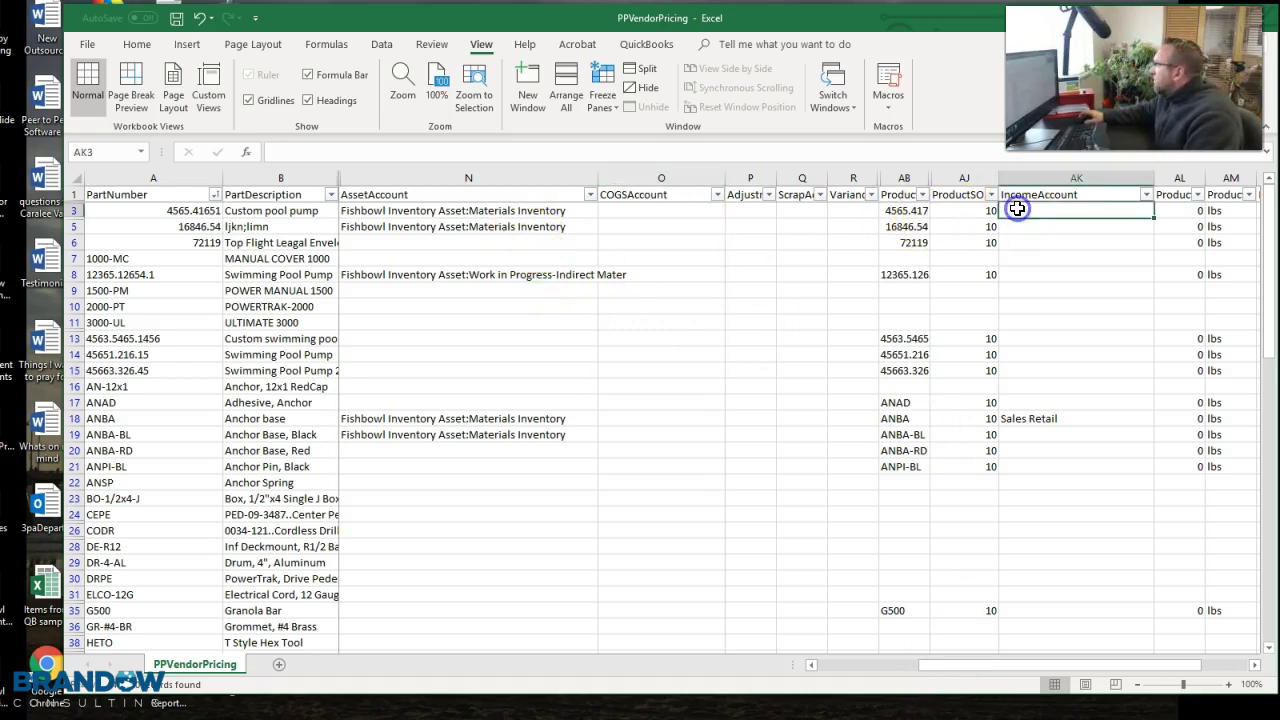
text(Pool Cover & Equipment Sales)
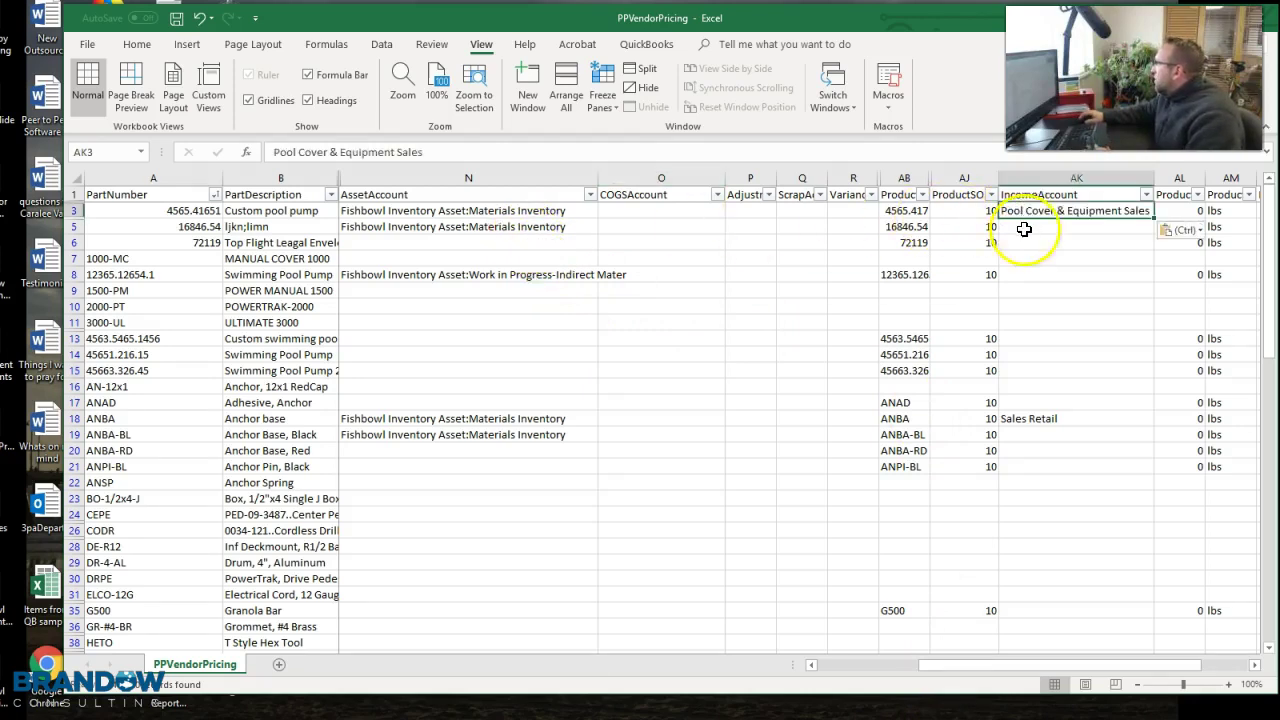
click(1155, 223)
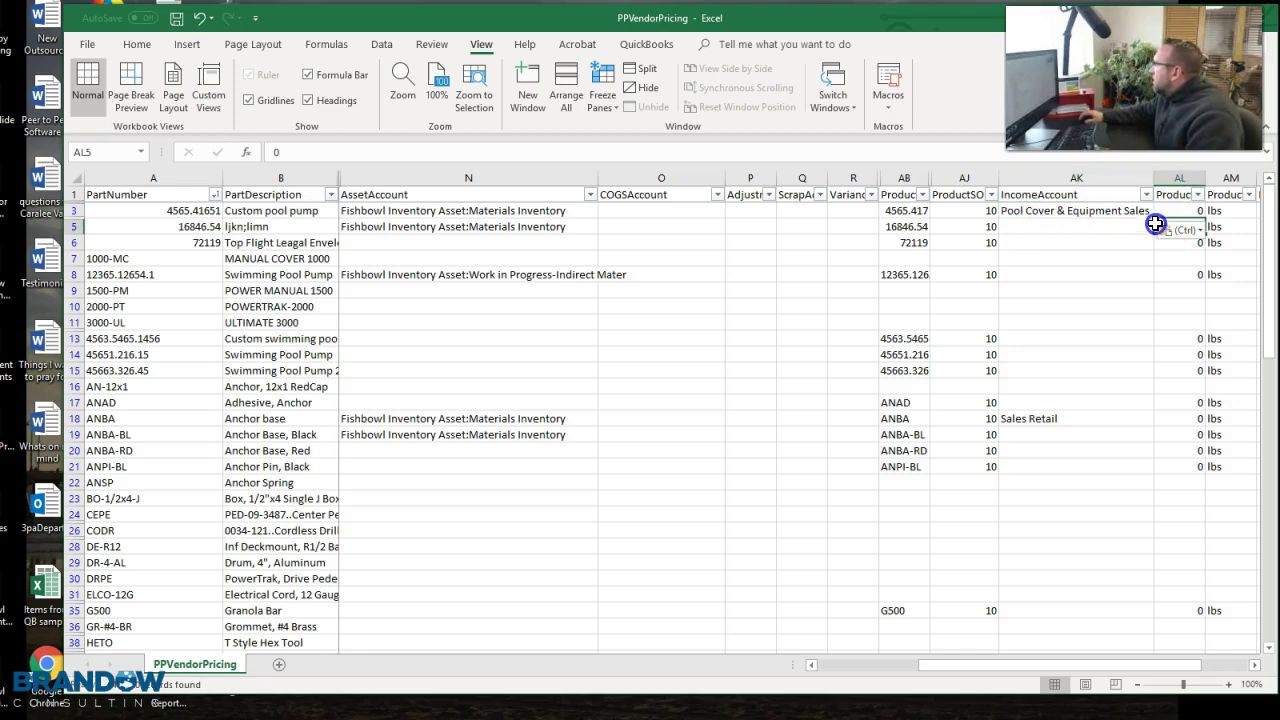
click(1146, 215)
drag(1153, 219, 1148, 246)
click(527, 250)
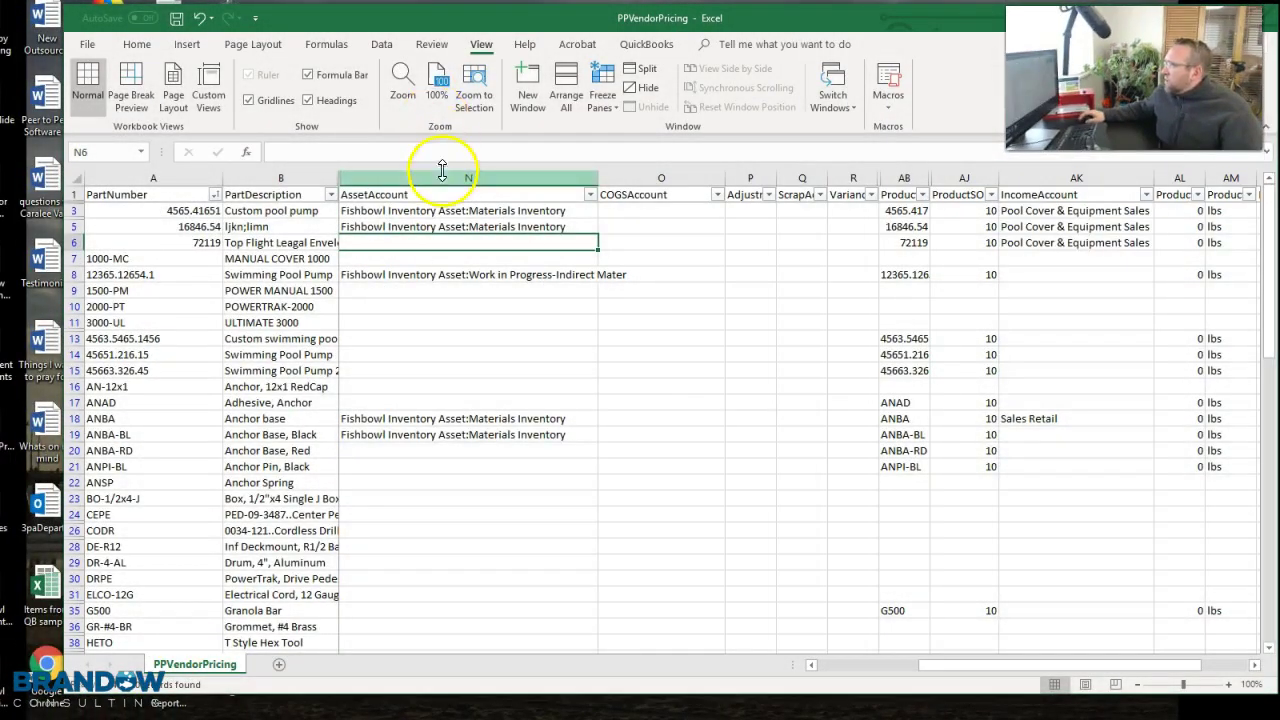
click(442, 170)
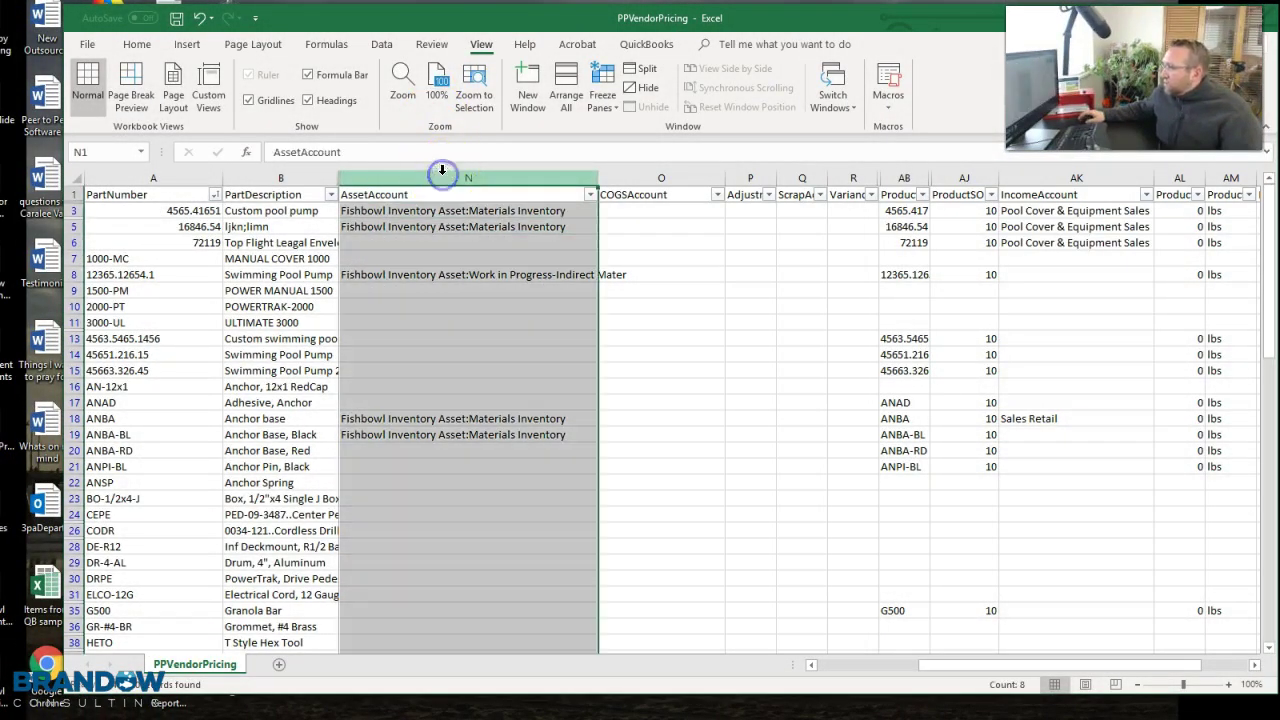
click(643, 211)
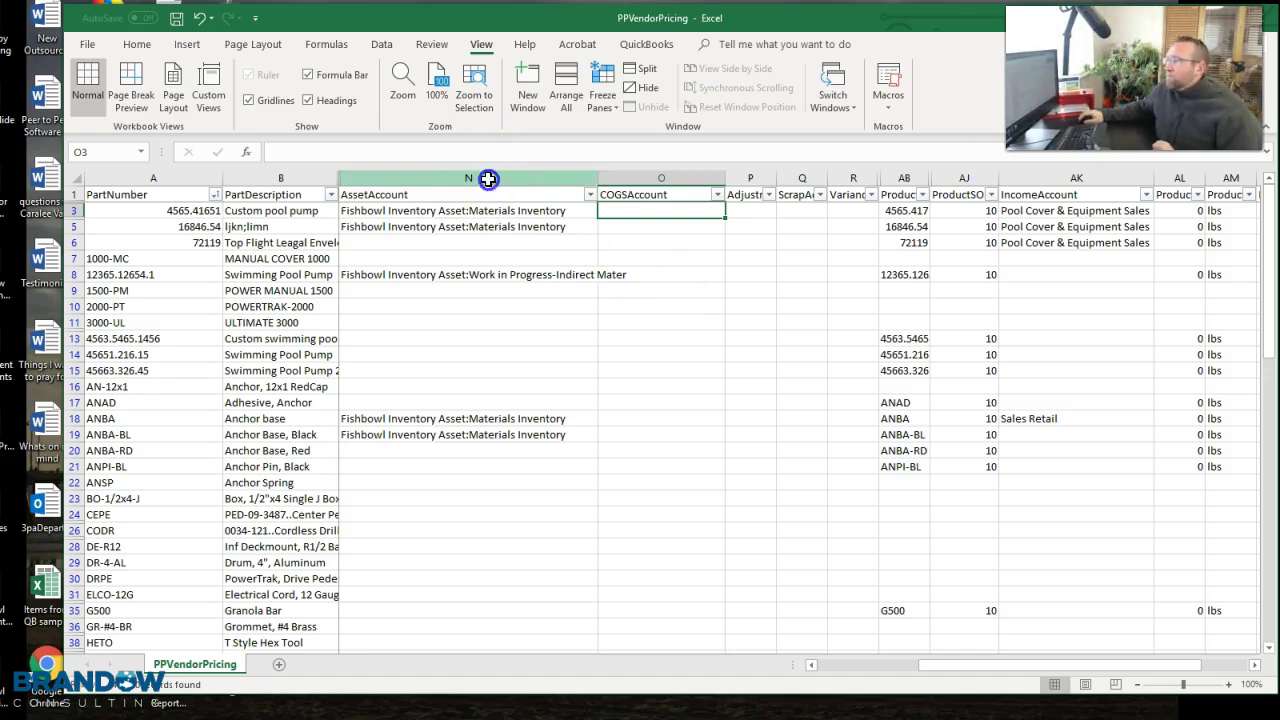
click(661, 177)
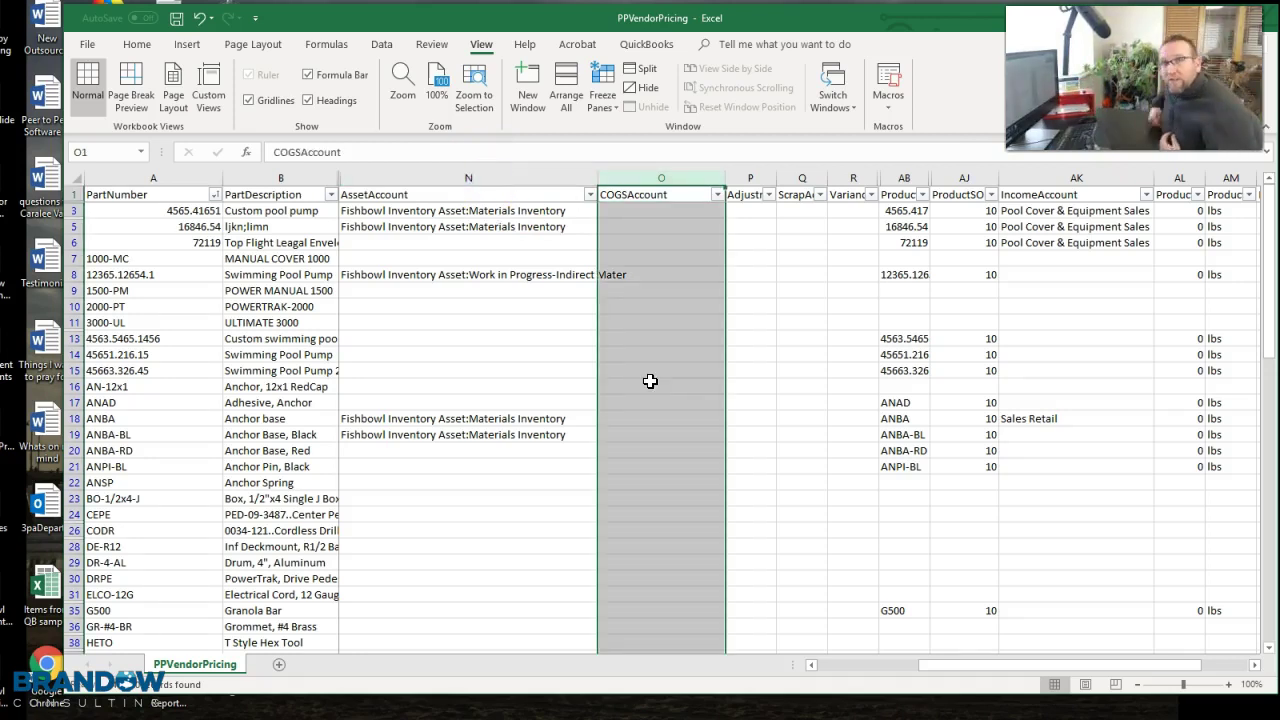
right_click(714, 386)
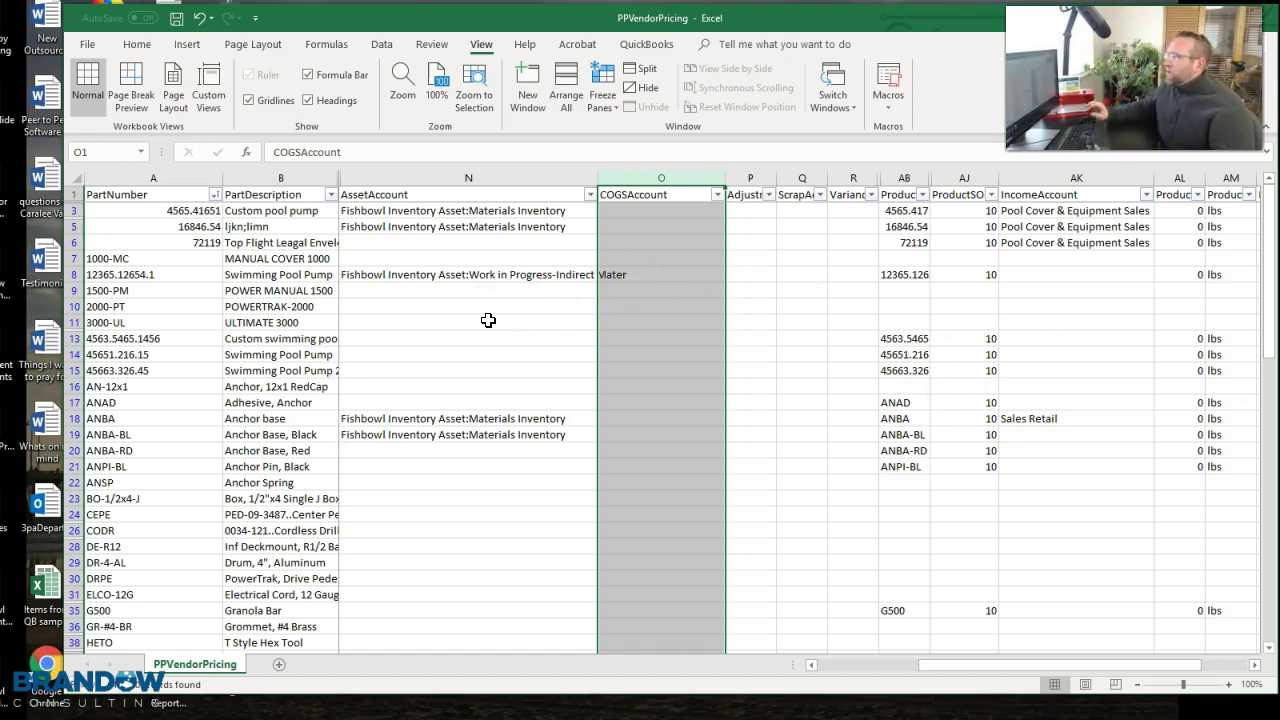
click(457, 177)
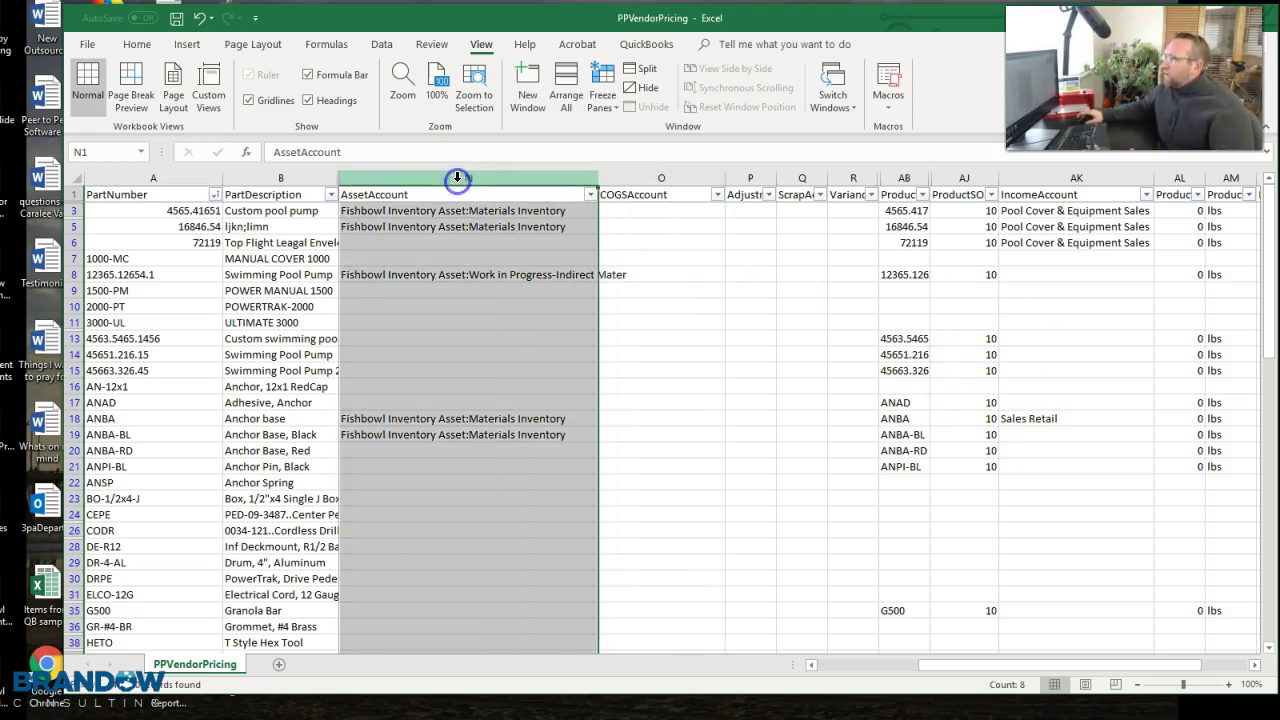
click(660, 177)
click(1036, 170)
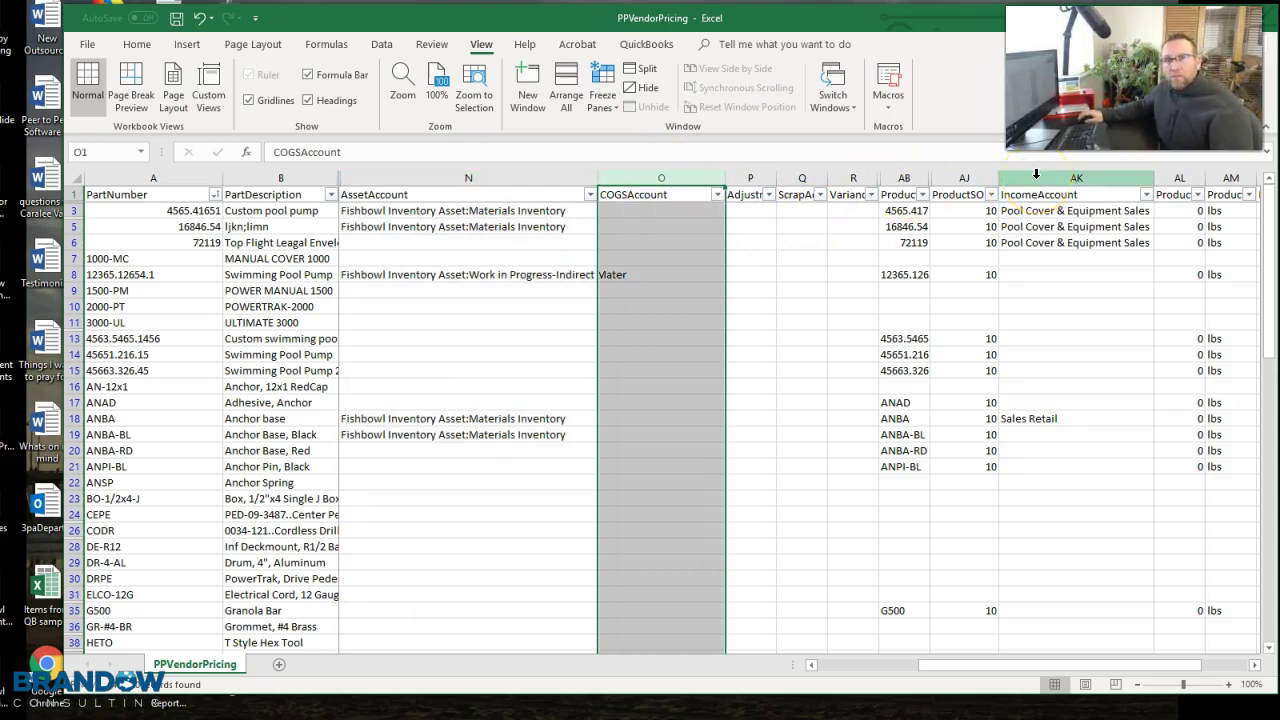
click(1036, 177)
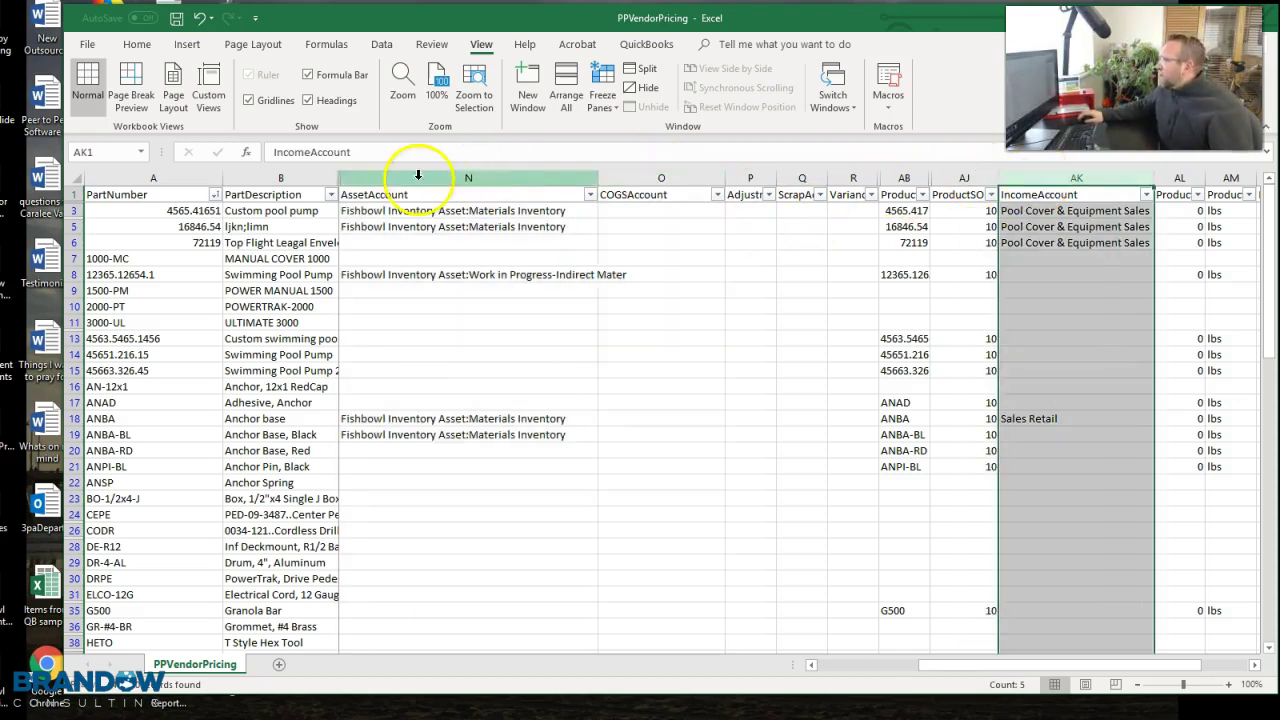
click(753, 177)
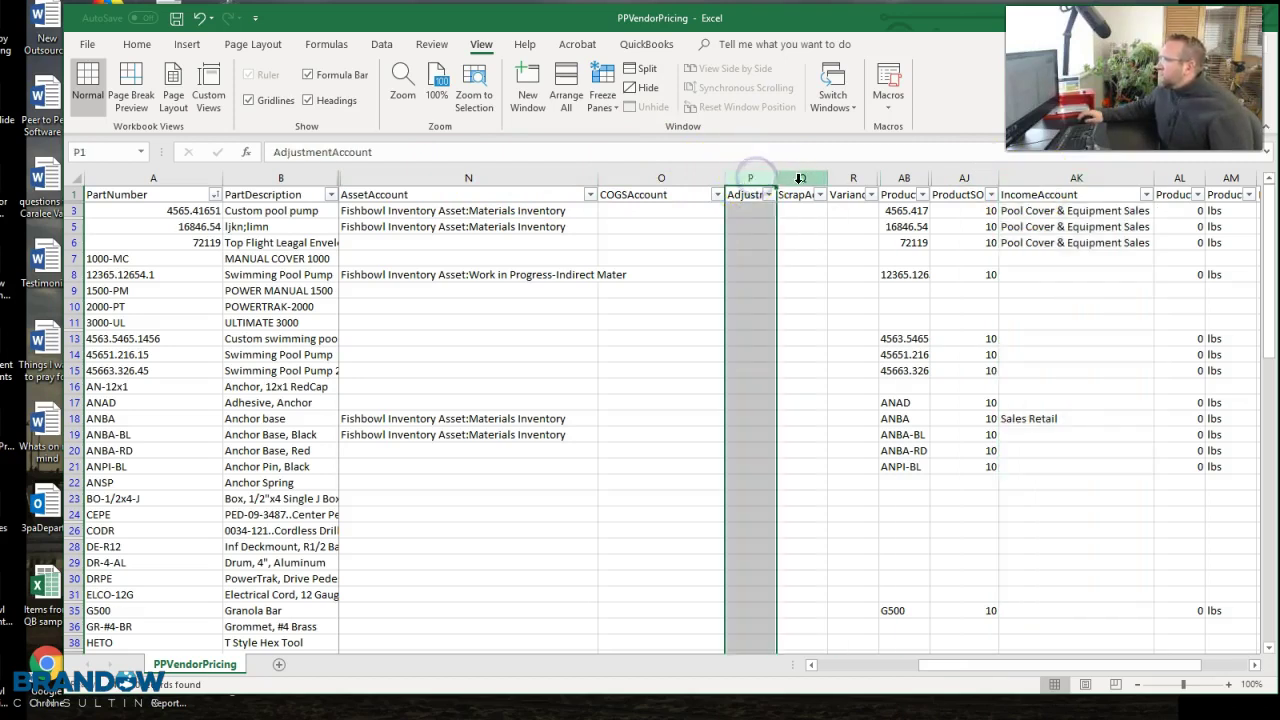
click(802, 178)
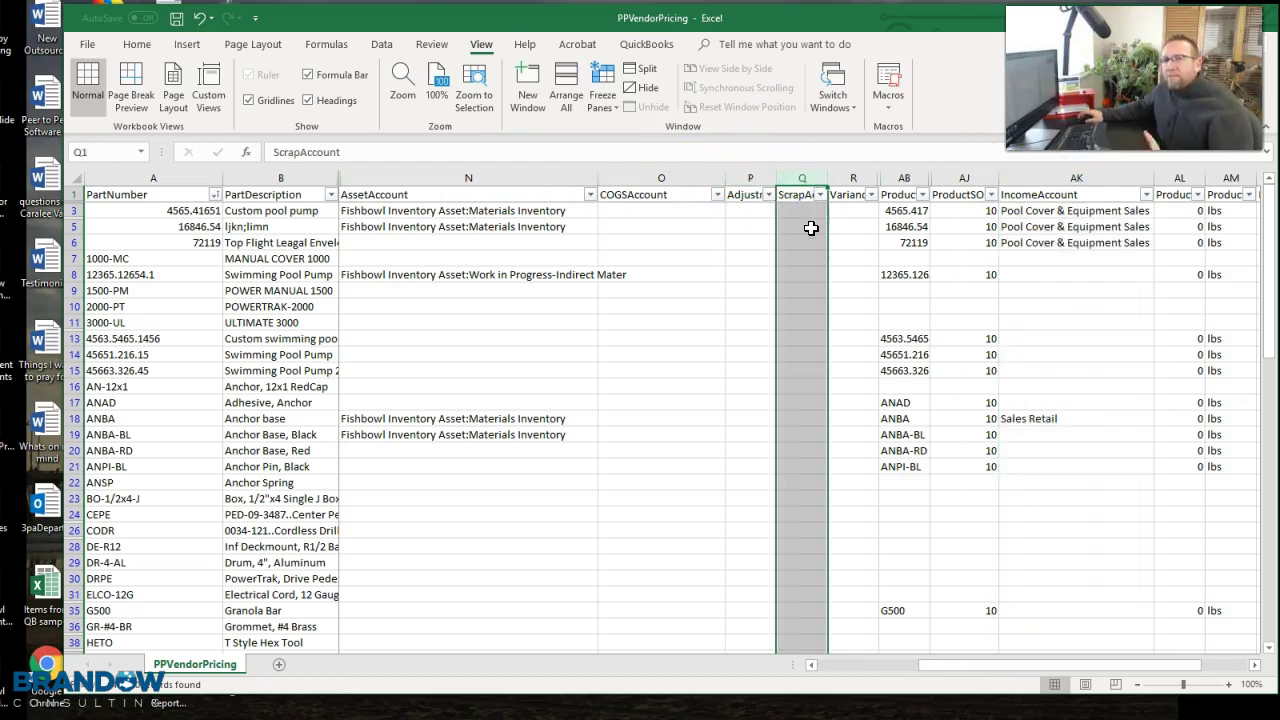
drag(776, 177, 911, 177)
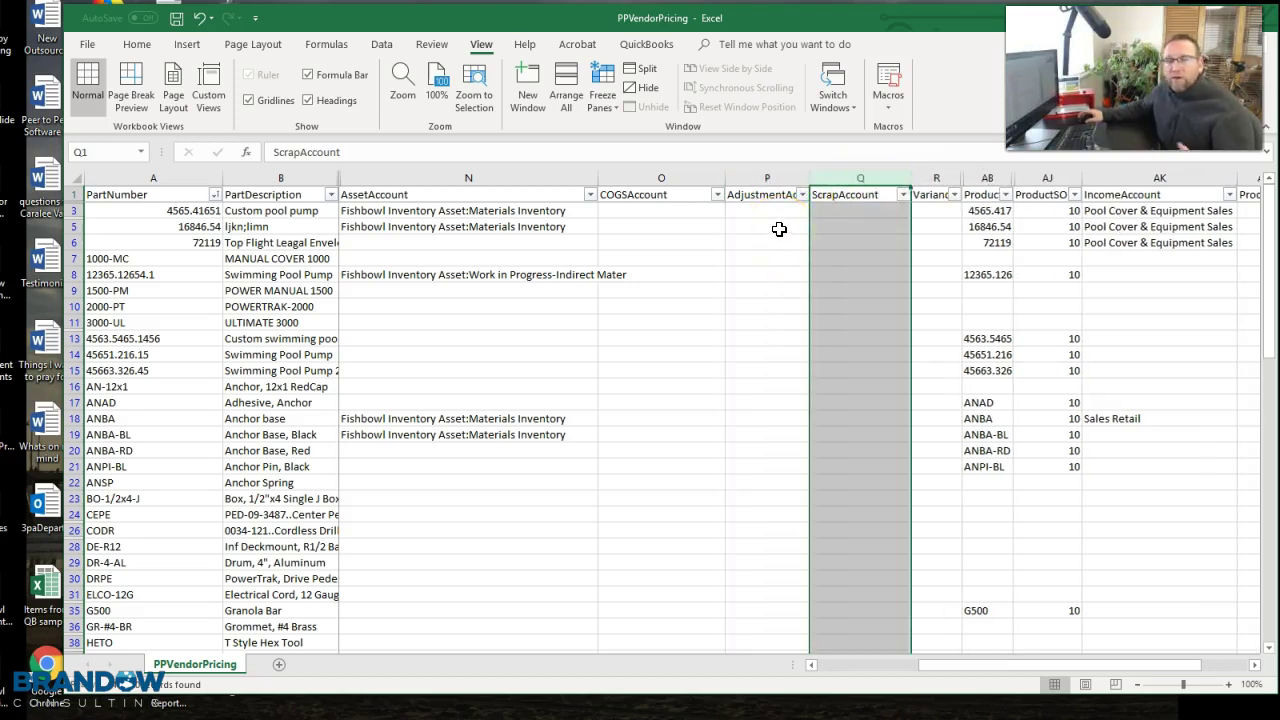
drag(776, 218, 833, 503)
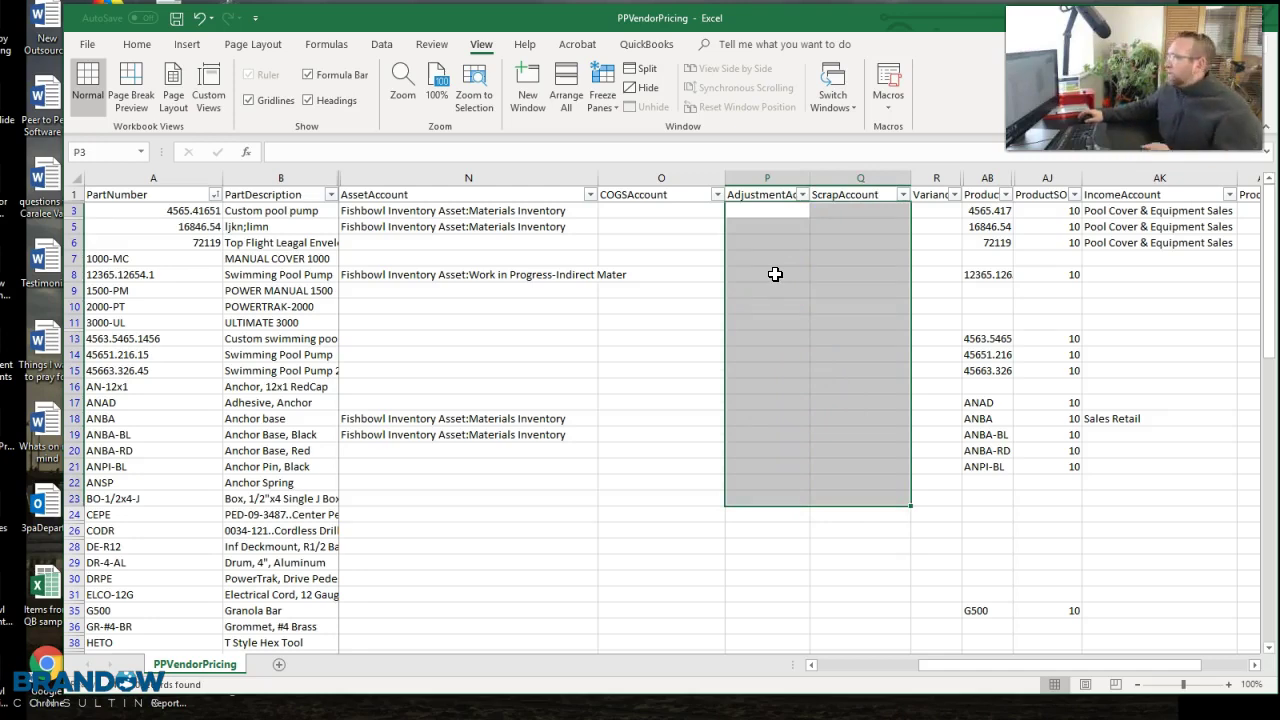
double_click(961, 178)
drag(950, 210, 974, 423)
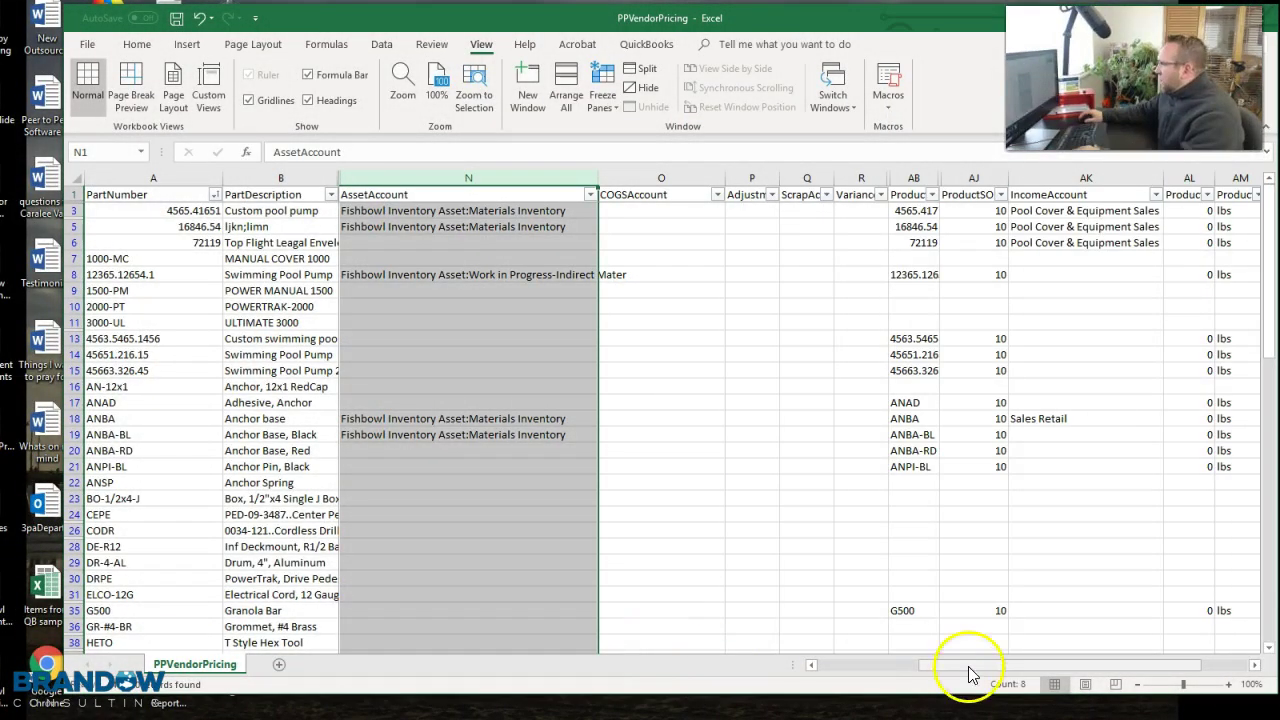
Step: Filter PartTypeID to show every type except 10
click(903, 664)
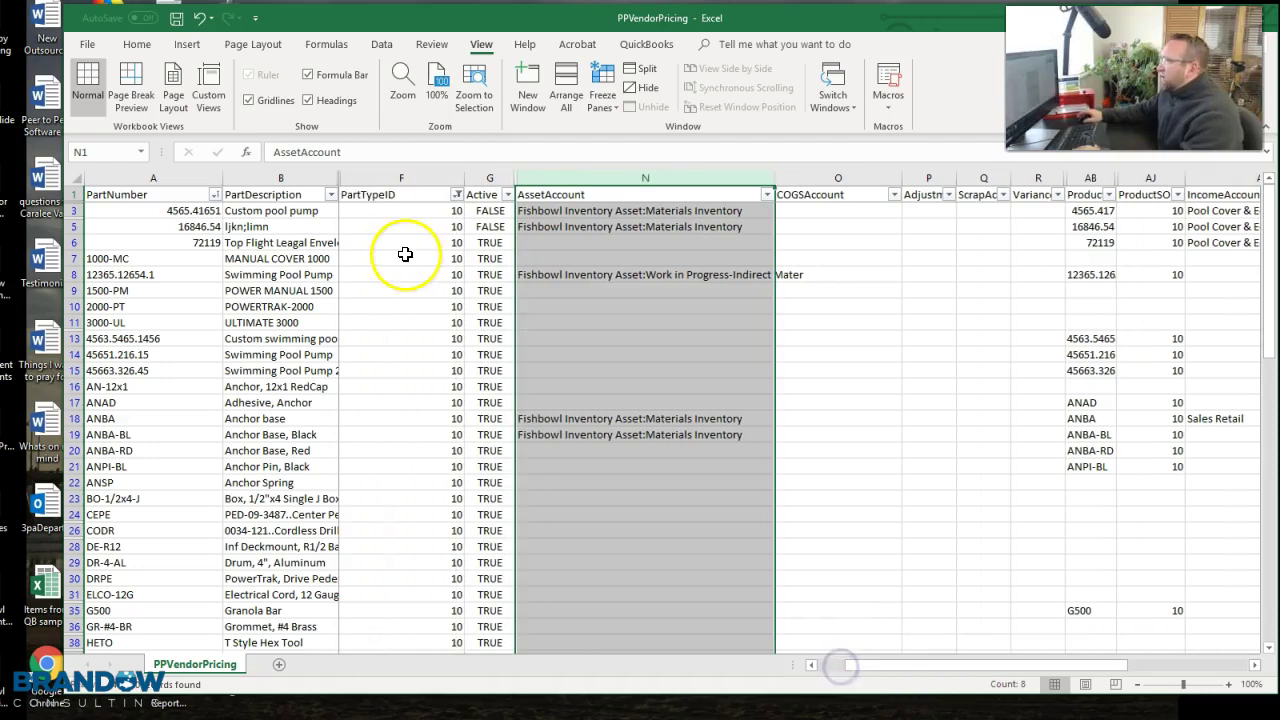
click(457, 194)
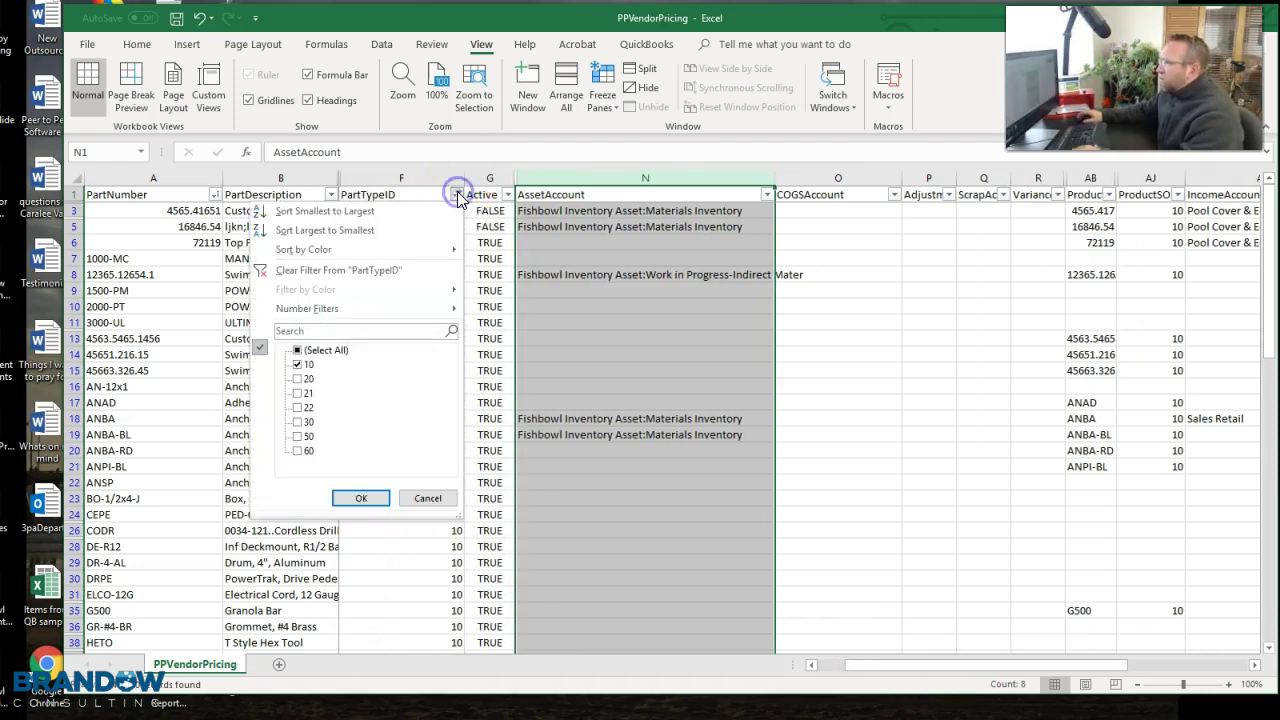
click(299, 364)
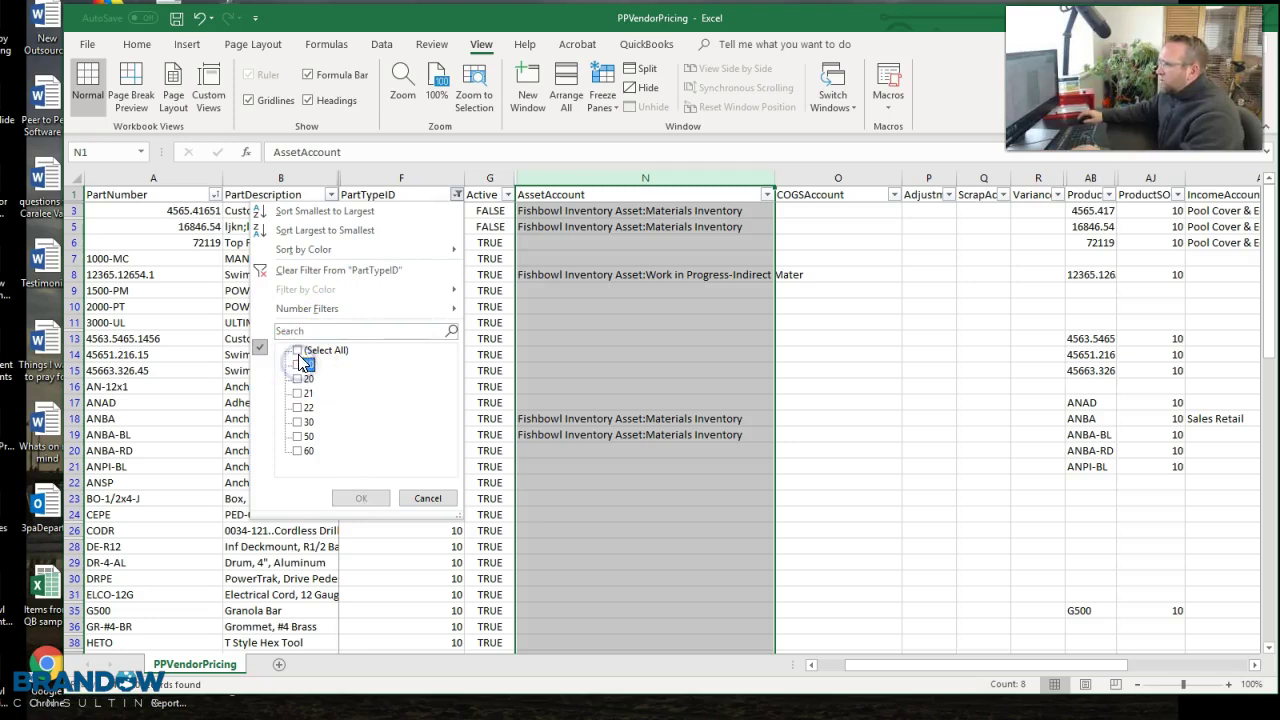
click(298, 350)
click(298, 364)
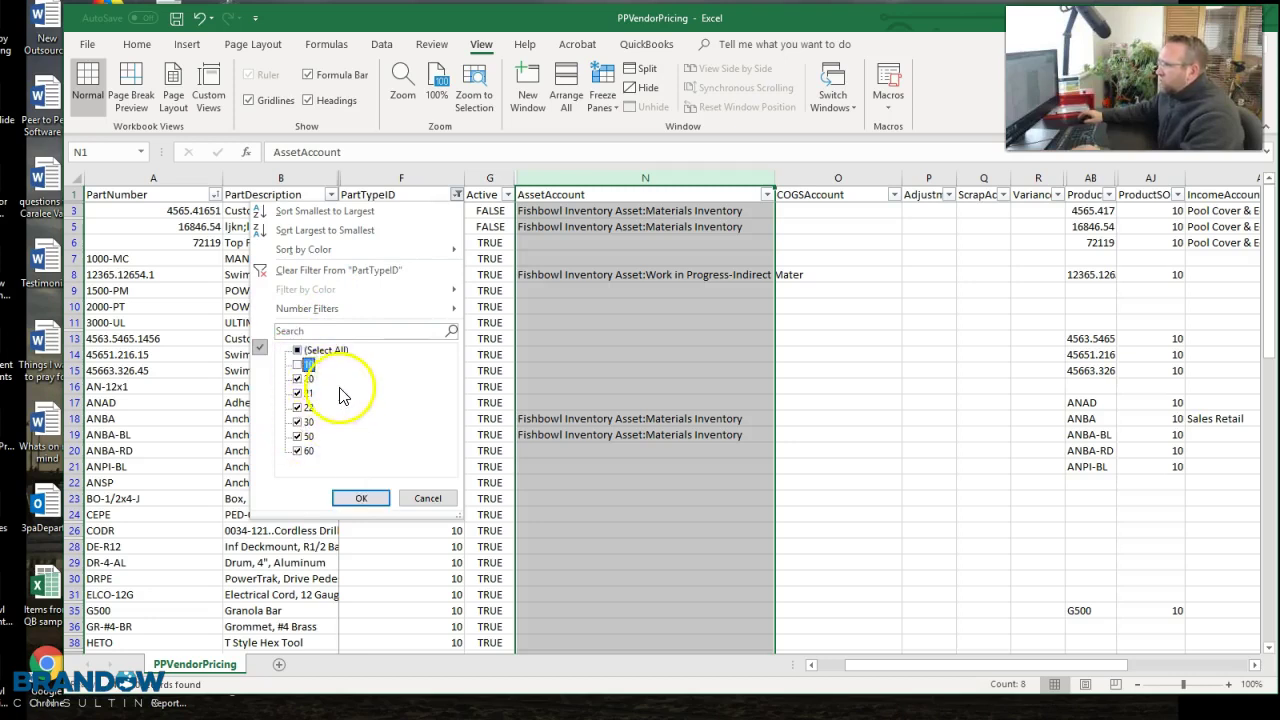
click(359, 496)
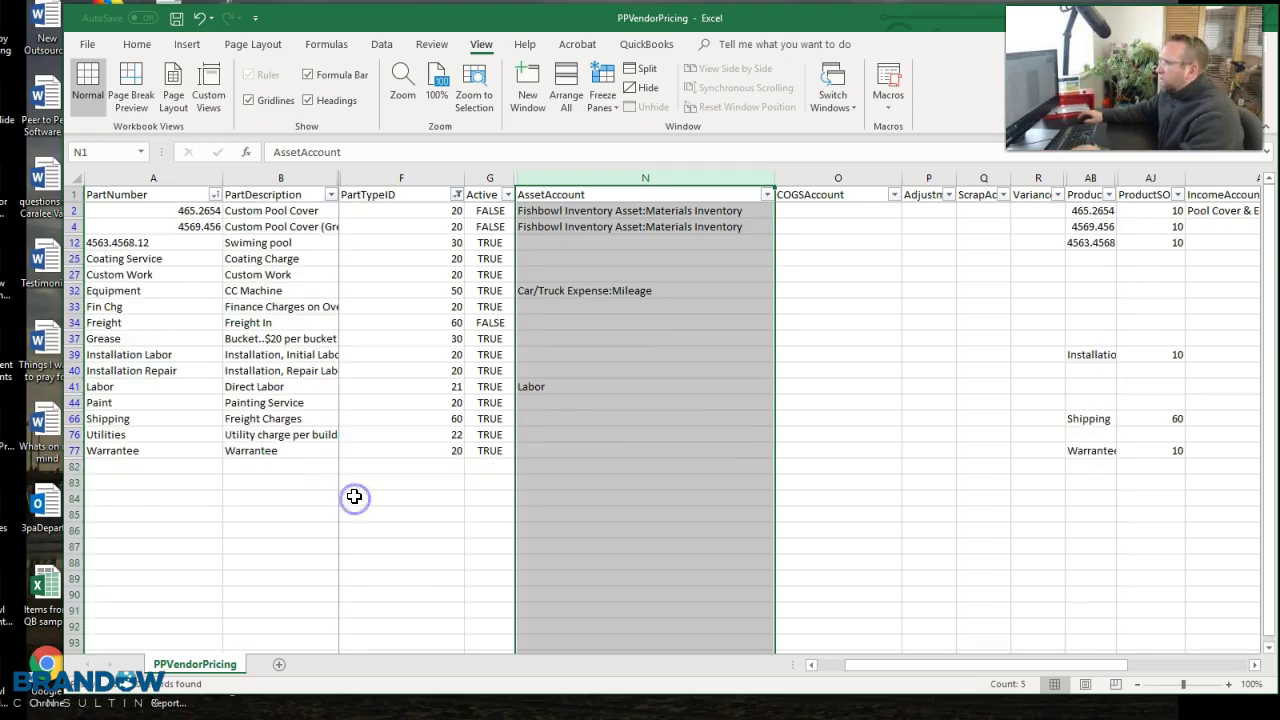
Step: Sort parts by PartTypeID smallest to largest and check types 20, 21, 22, 30 and 60
drag(428, 210, 428, 226)
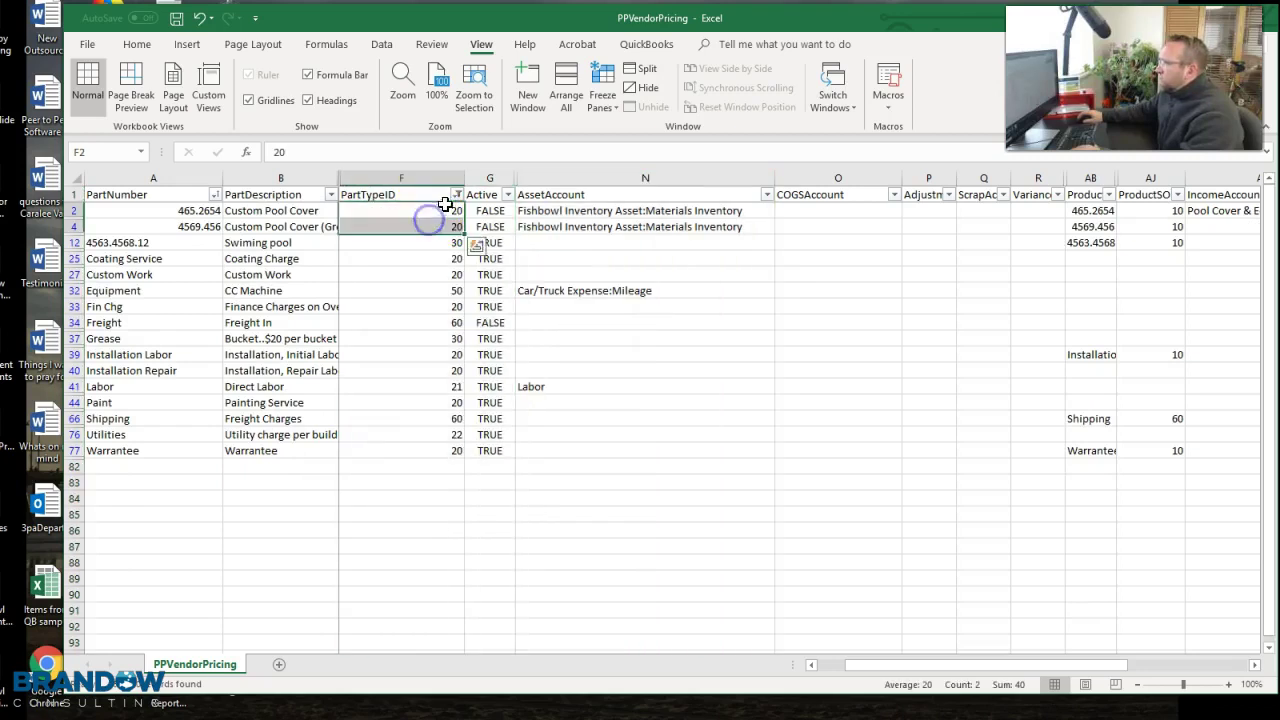
click(455, 195)
click(425, 212)
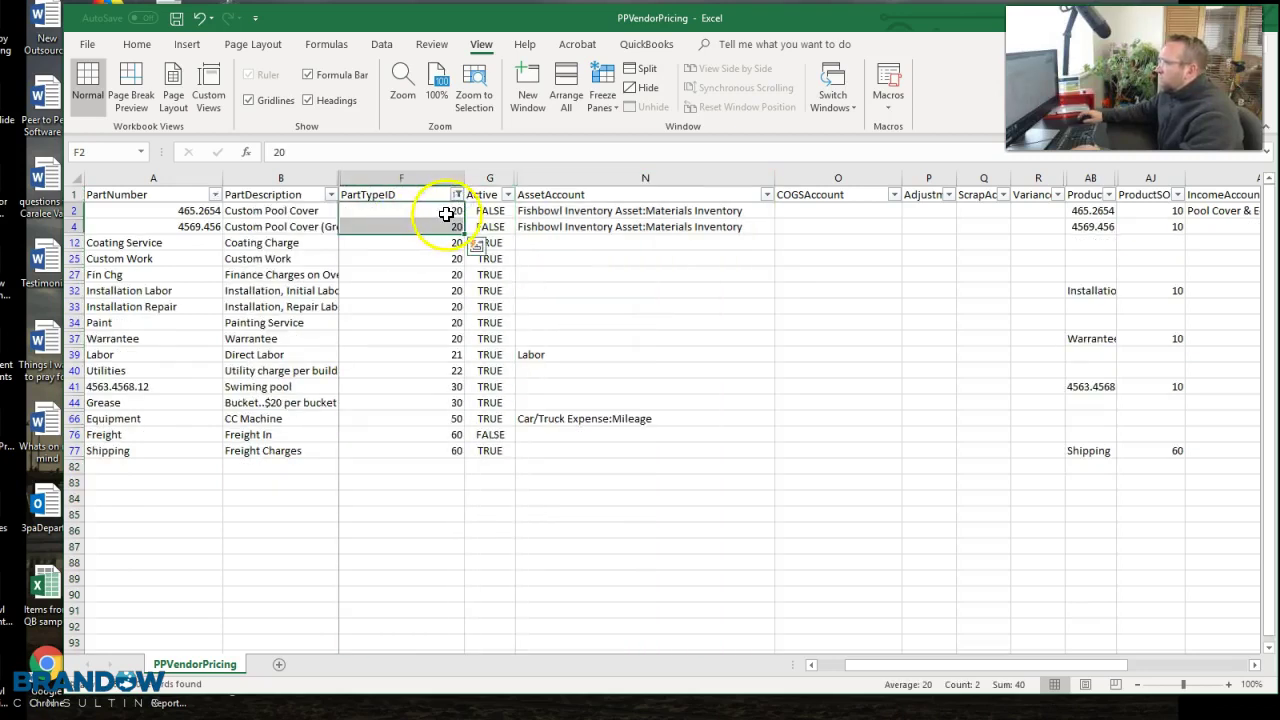
drag(440, 212, 423, 357)
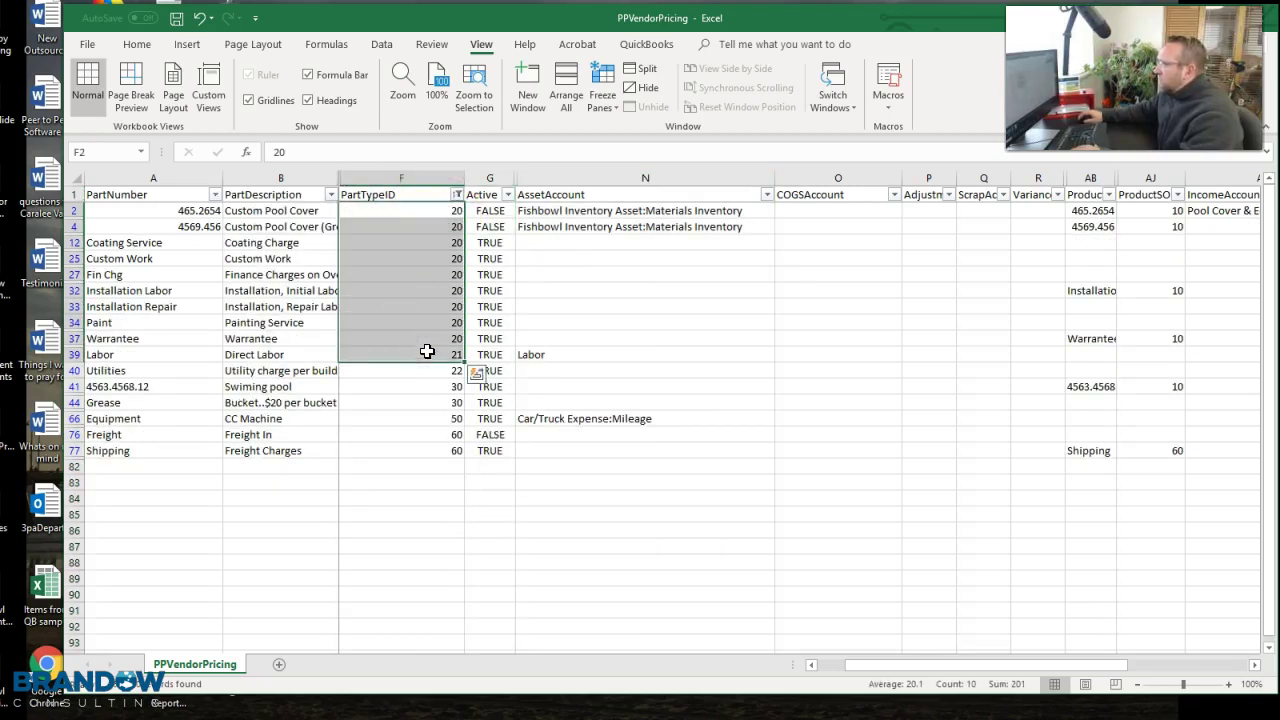
click(428, 354)
click(428, 371)
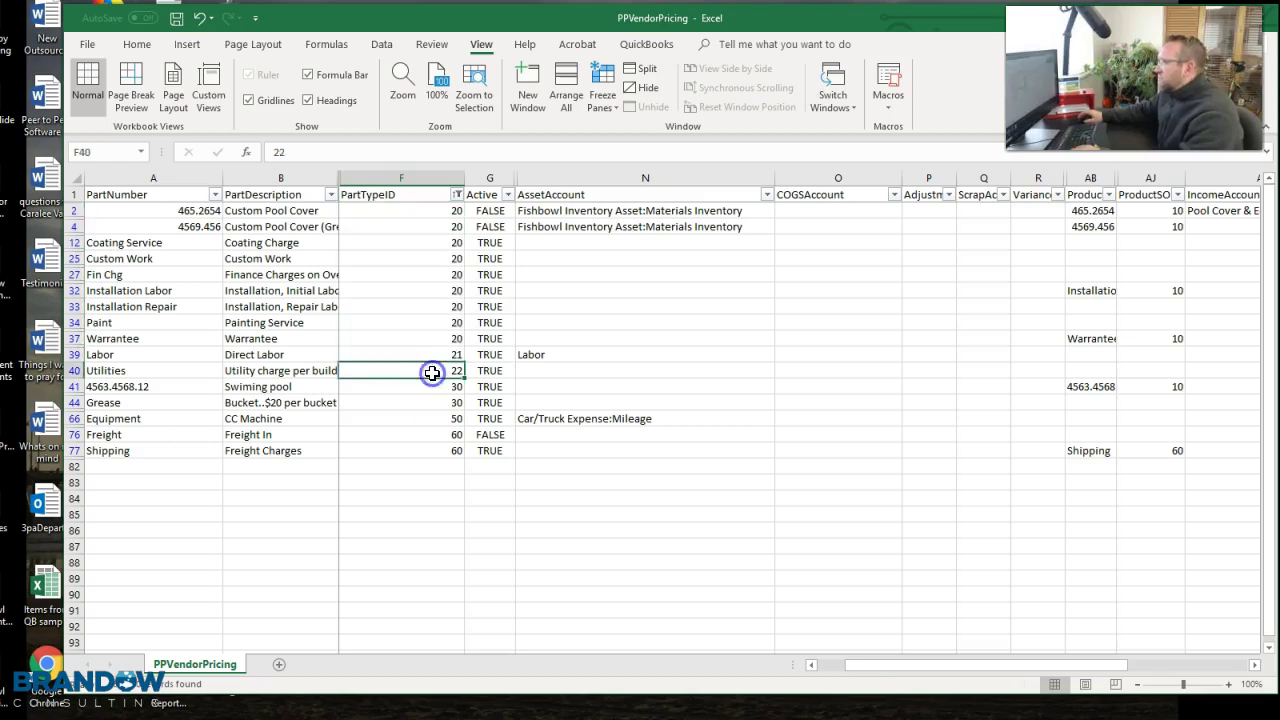
drag(436, 394, 436, 398)
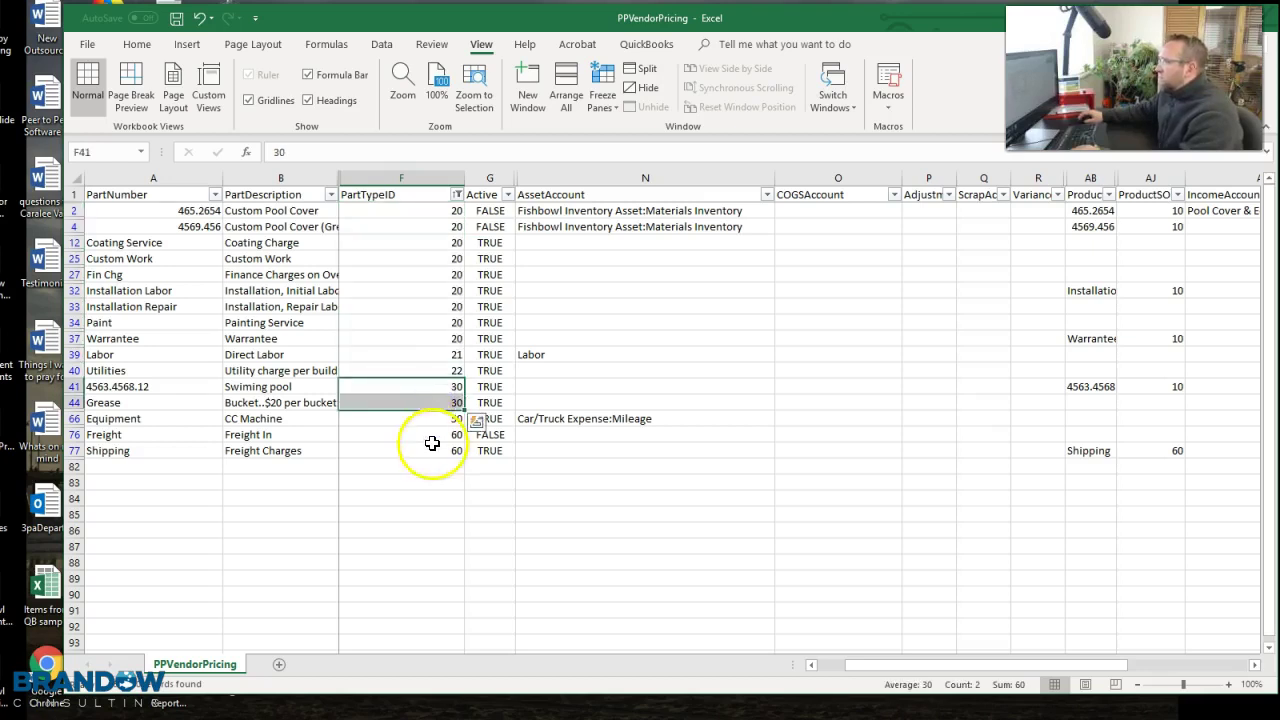
drag(423, 436, 423, 450)
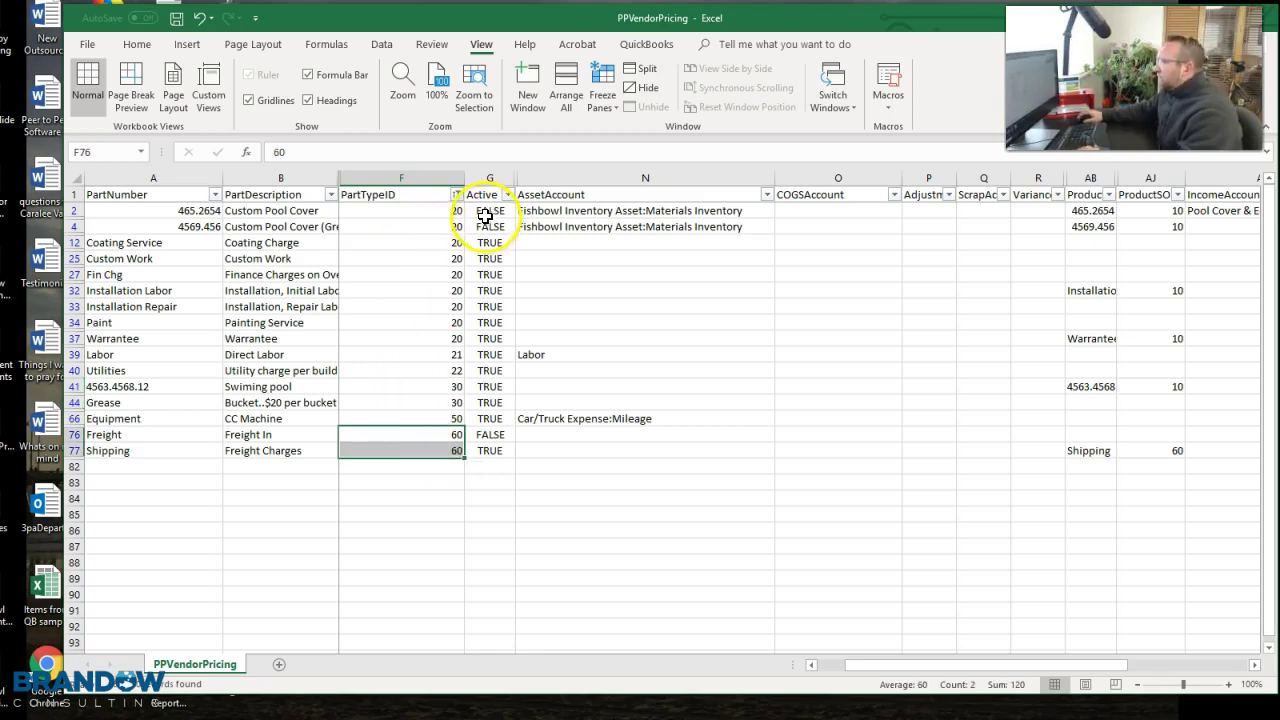
click(440, 246)
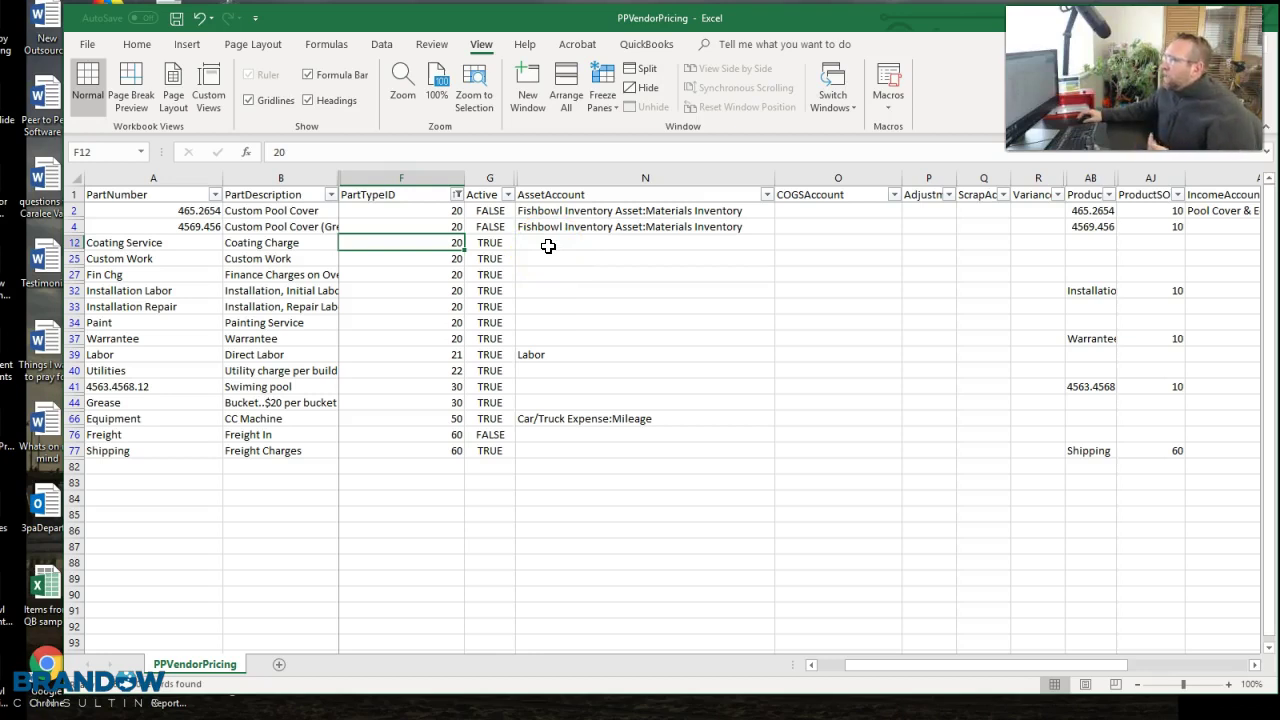
click(548, 246)
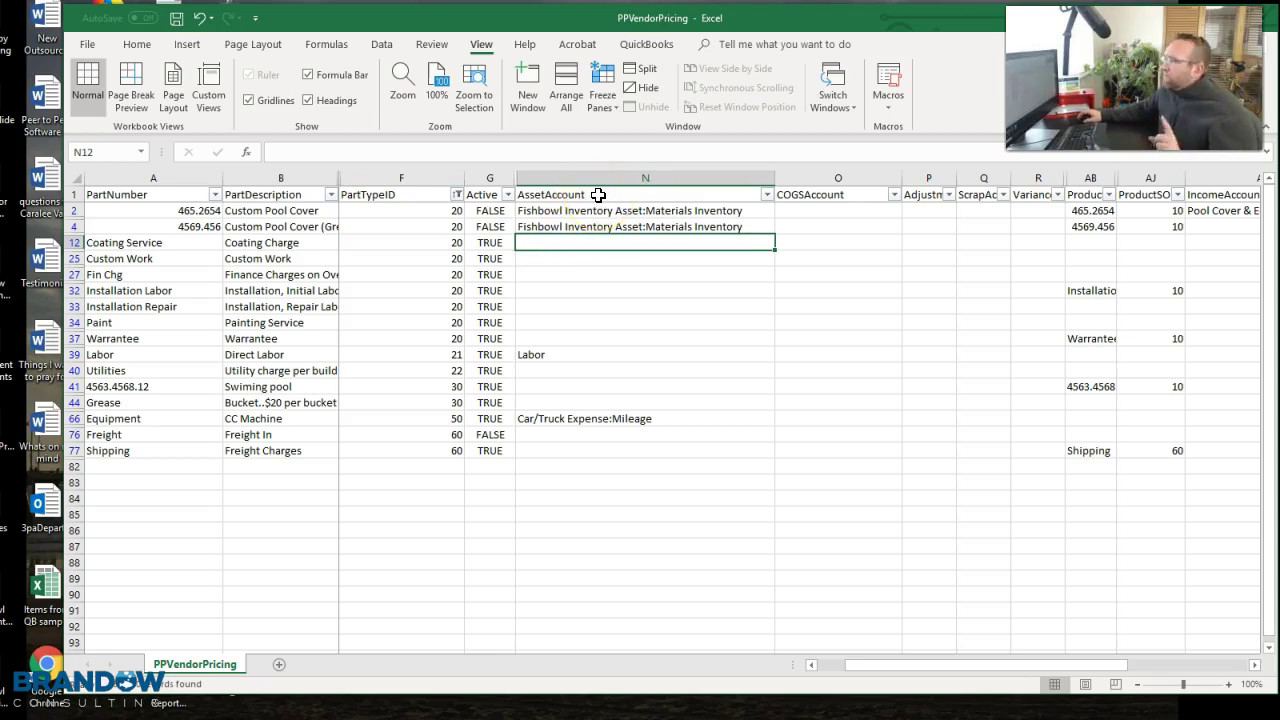
Step: Rename the N1 header from AssetAccount to Expense Account, then switch to Fishbowl's Installation Labor accounts
double_click(597, 194)
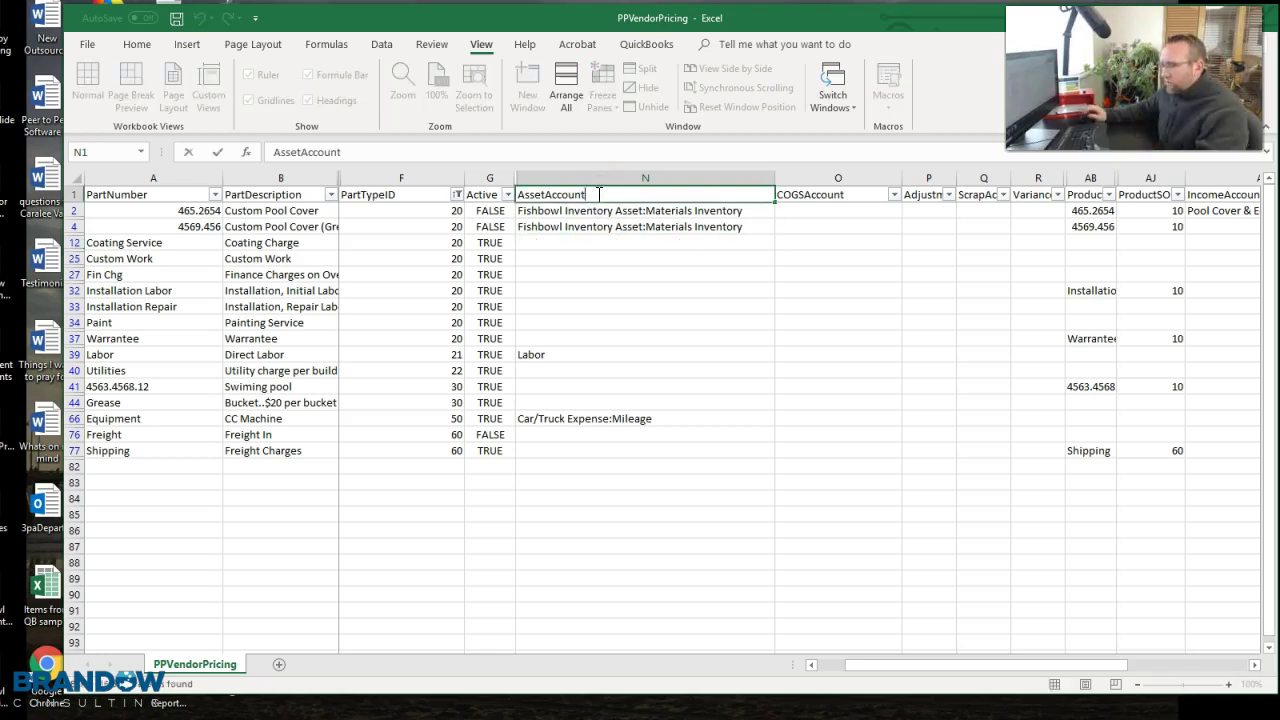
key(BackSpace)
key(BackSpace)
key(BackSpace)
key(BackSpace)
key(BackSpace)
key(BackSpace)
key(BackSpace)
key(BackSpace)
key(BackSpace)
key(BackSpace)
key(BackSpace)
key(BackSpace)
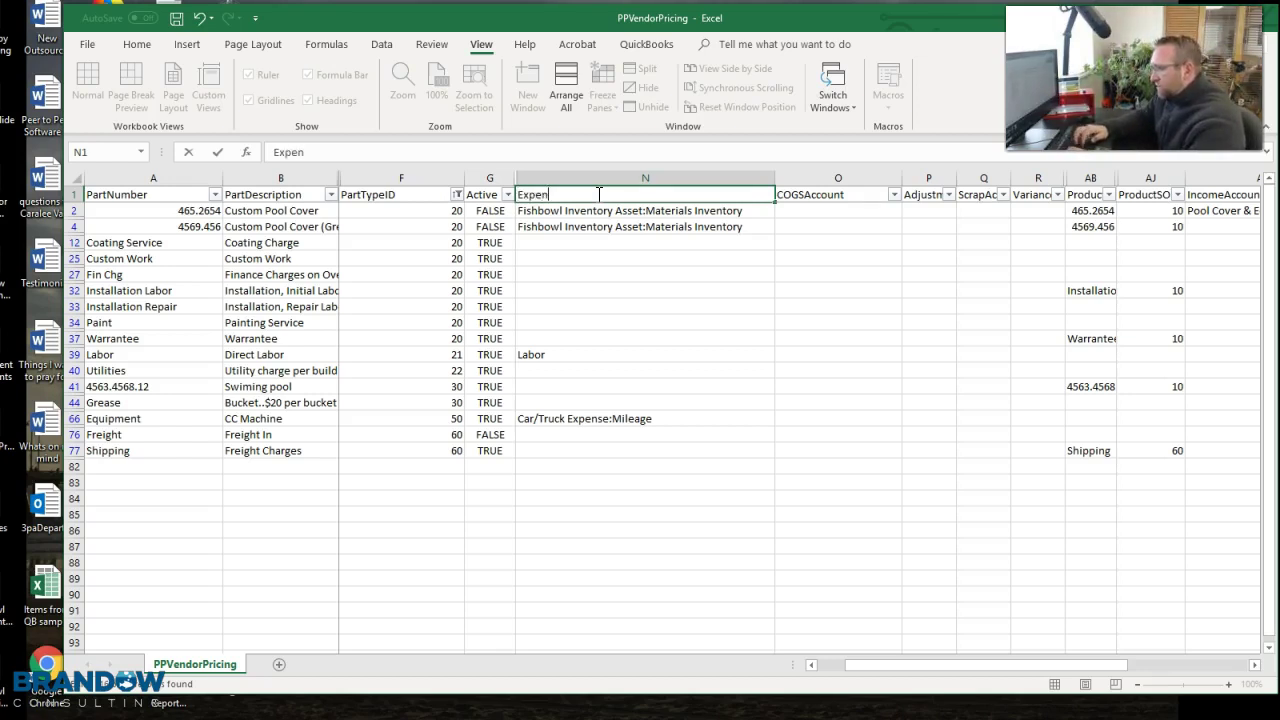
text(Expense Accoun)
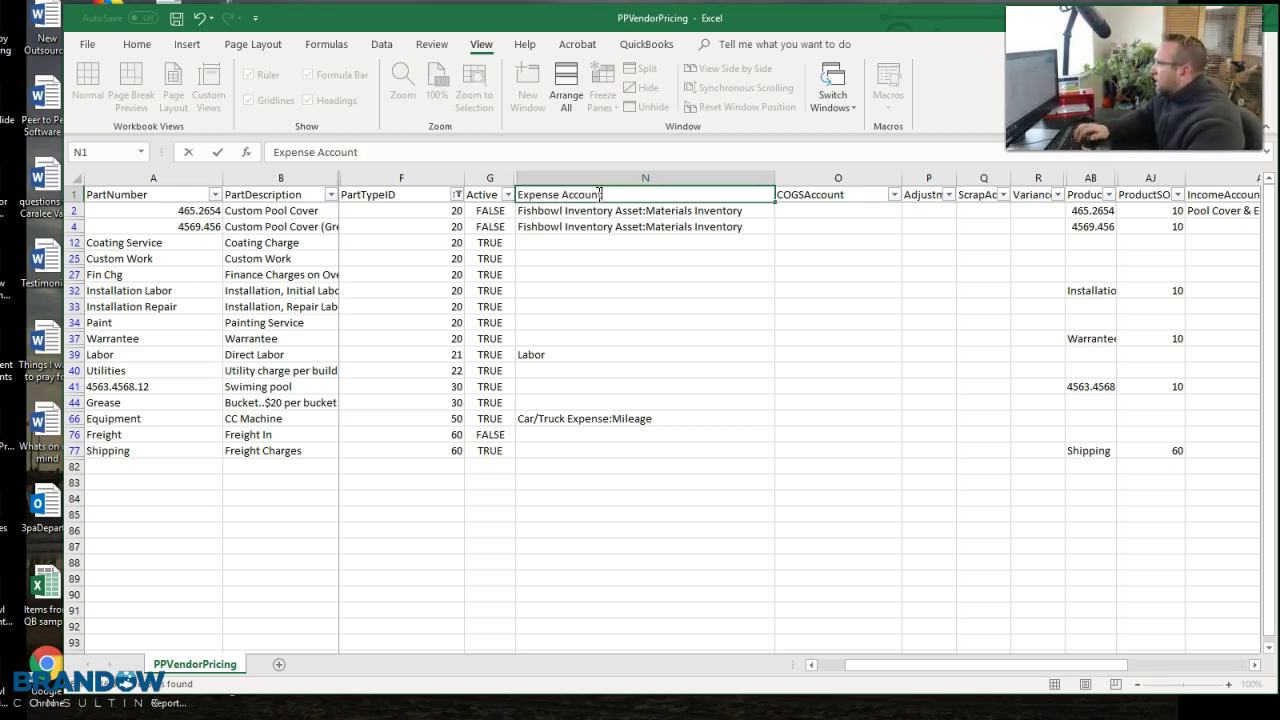
text(t)
key(Return)
key(alt+Tab)
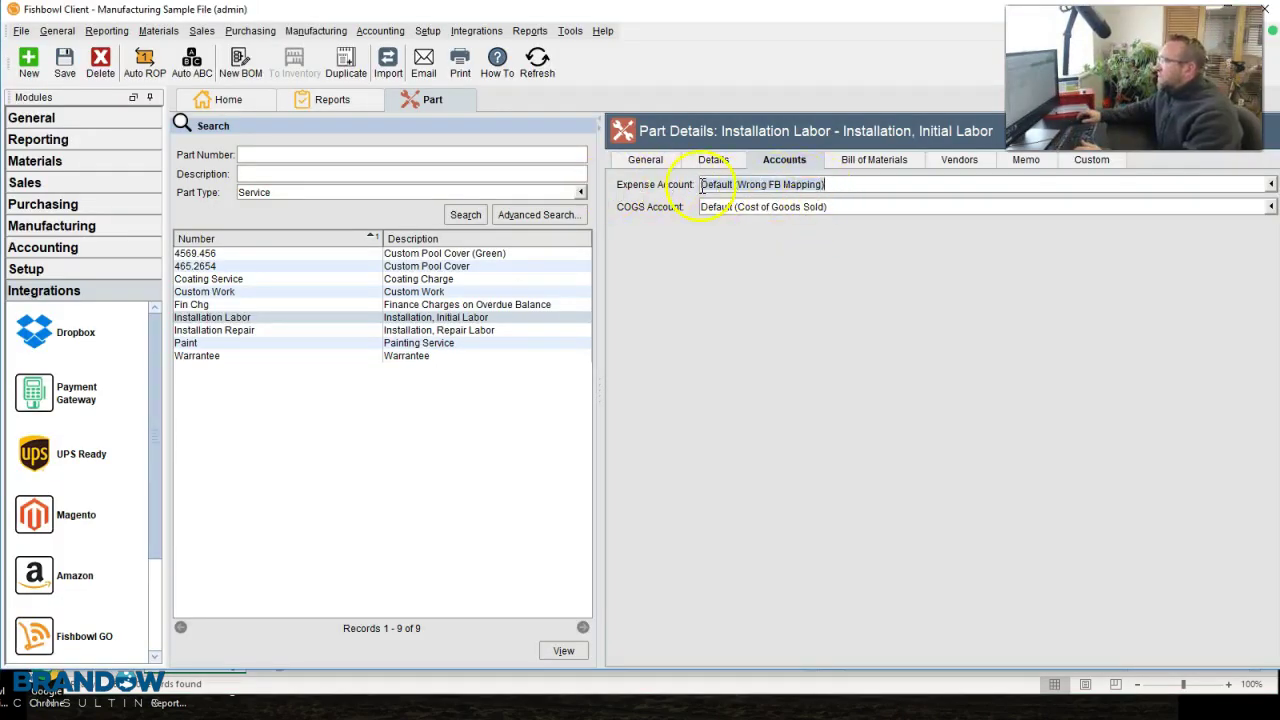
Step: Bring the PPVendorPricing workbook back in front of Fishbowl Client
key(alt+Tab)
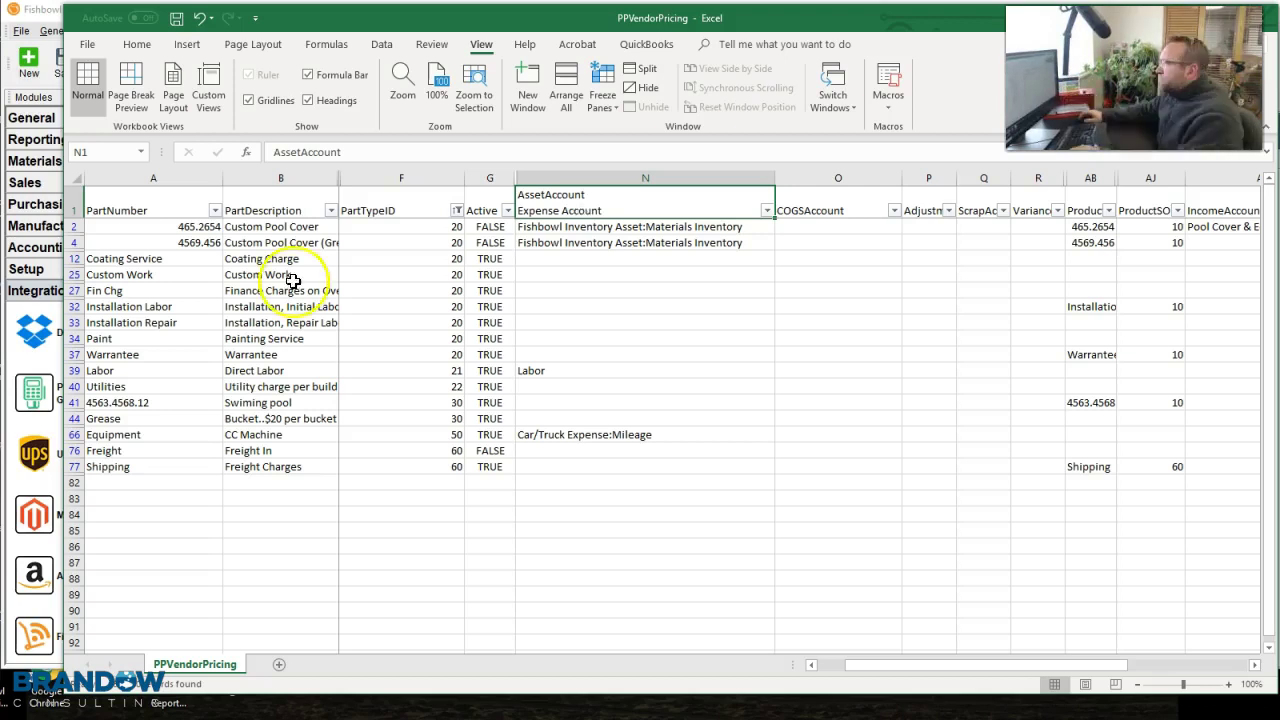
Step: Check the Coating Service part's PartTypeID and scroll through the listing
click(432, 258)
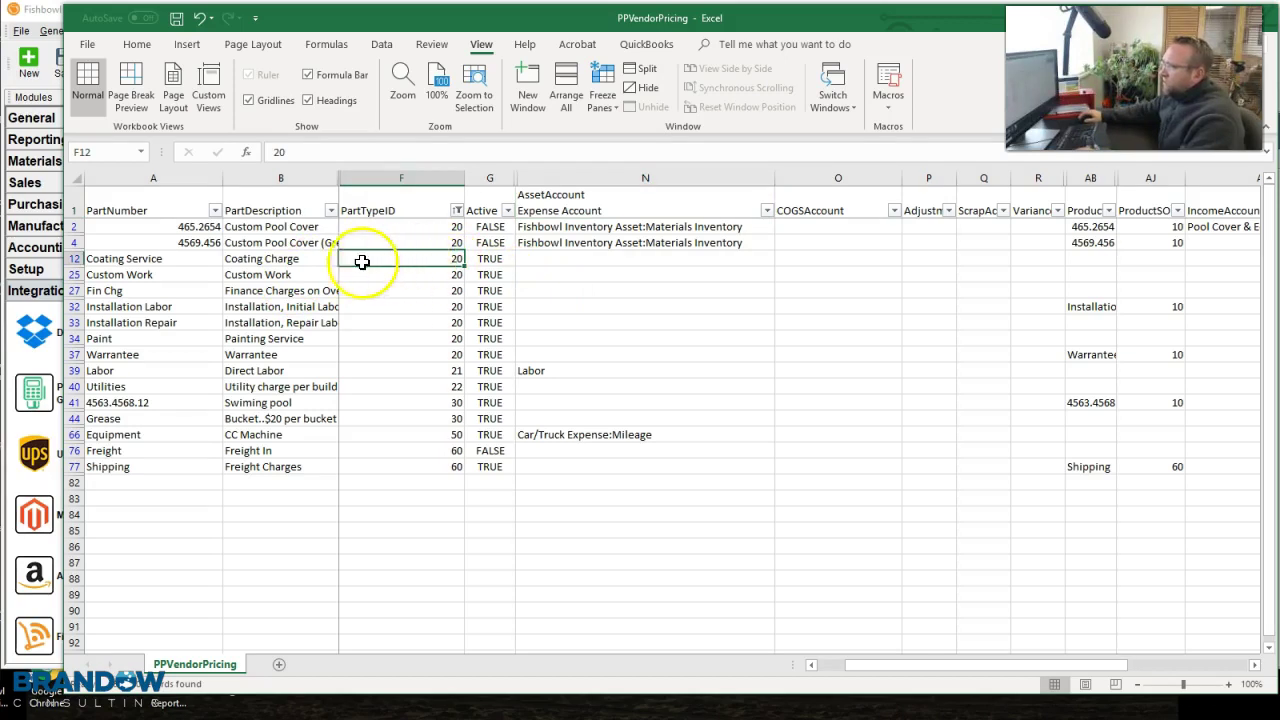
click(395, 258)
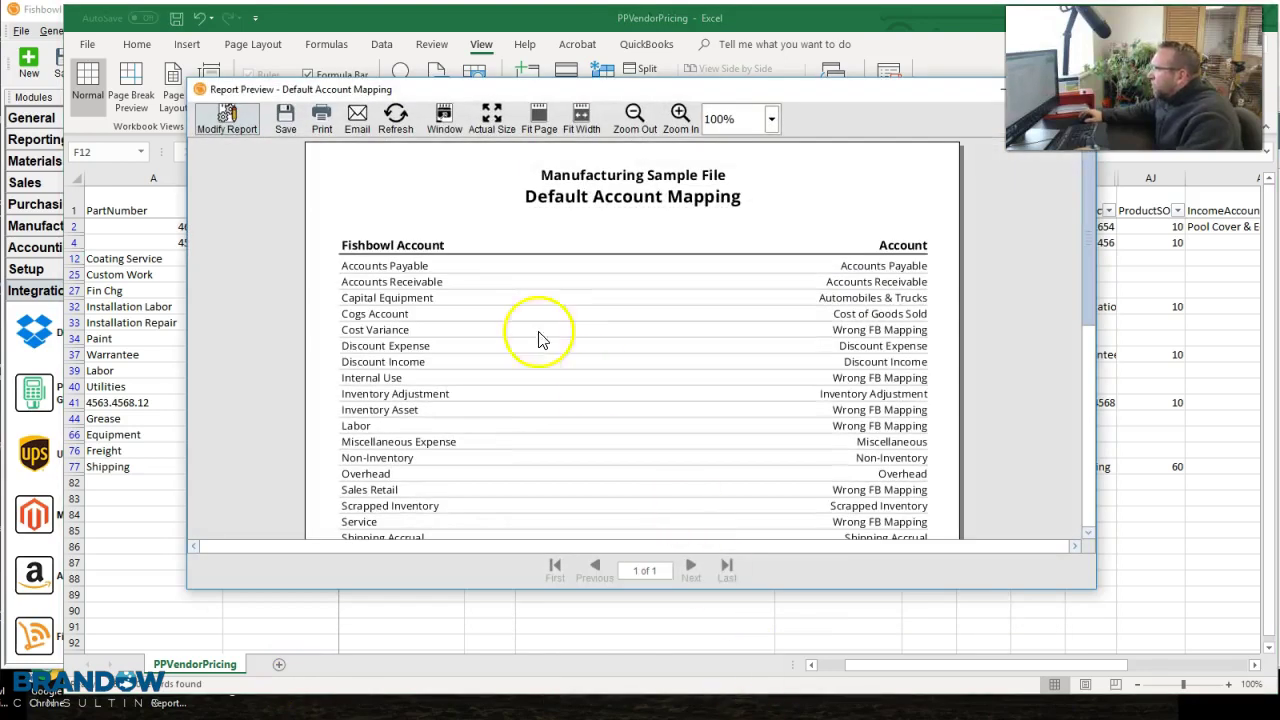
scroll(350, 320, down, 2)
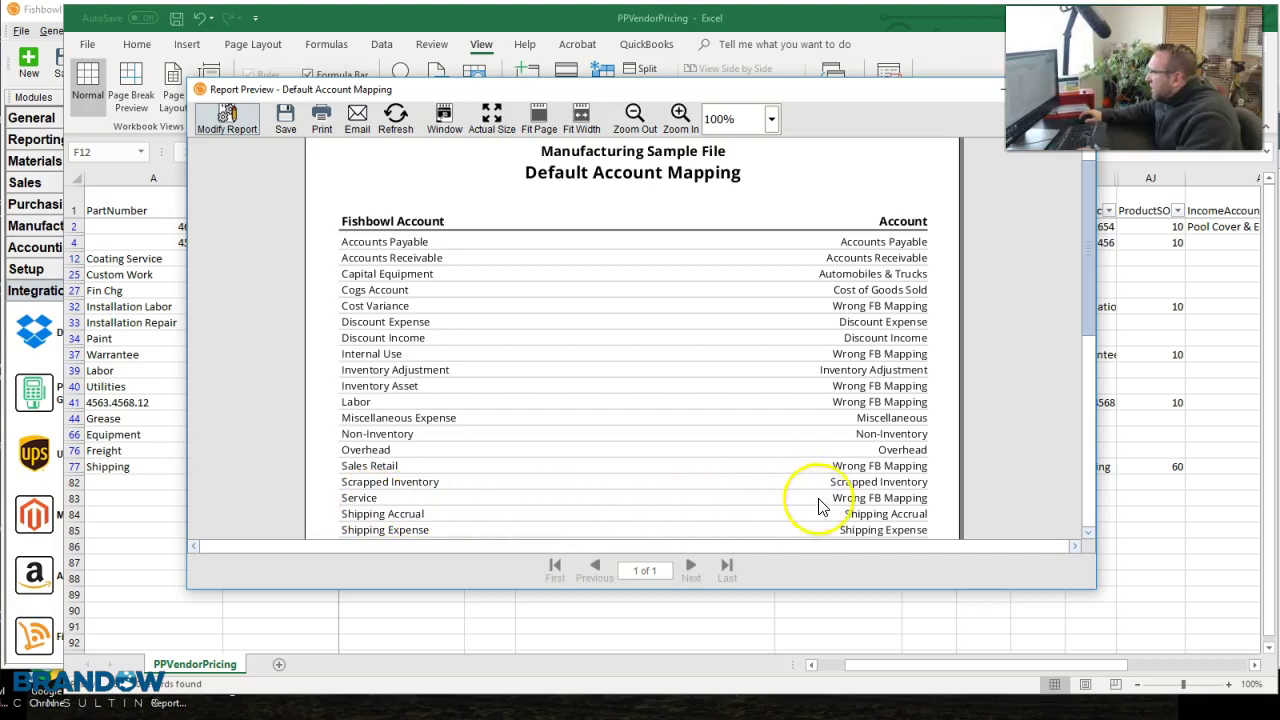
scroll(885, 498, up, 1)
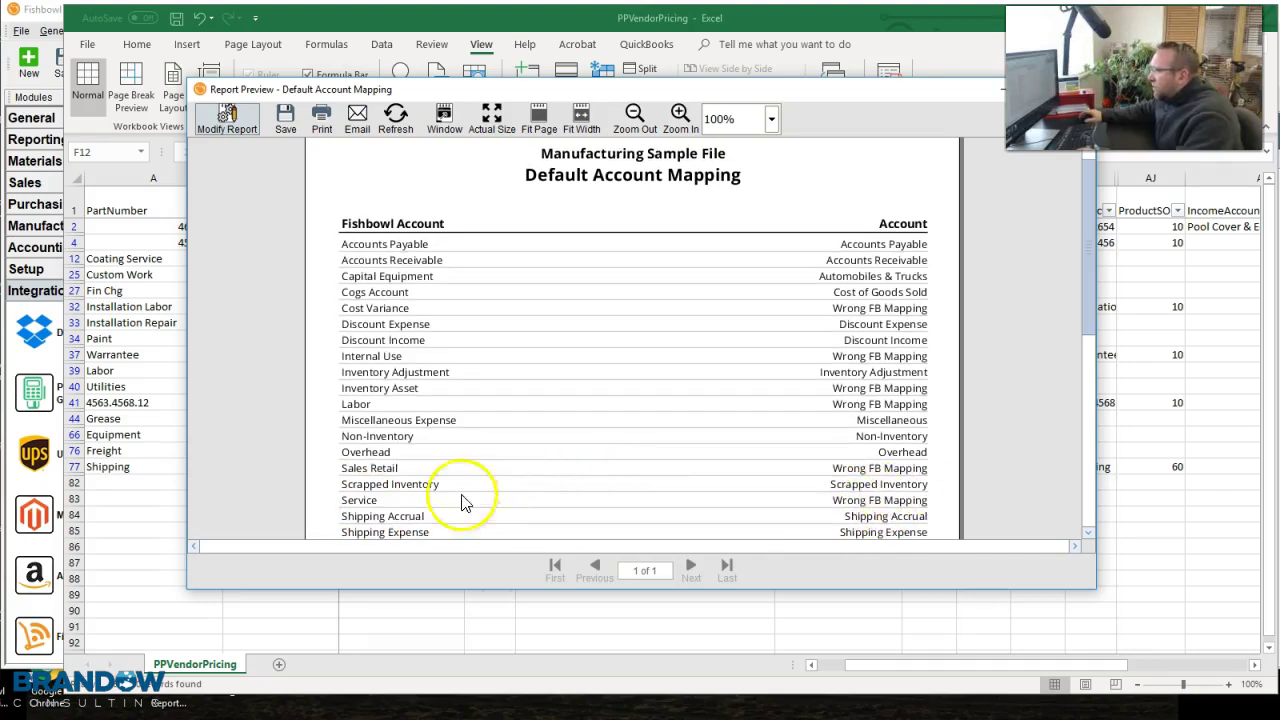
Step: Find the Service expense account in QuickBooks' Chart of Accounts, then return to the PPVendorPricing sheet
key(alt+Tab)
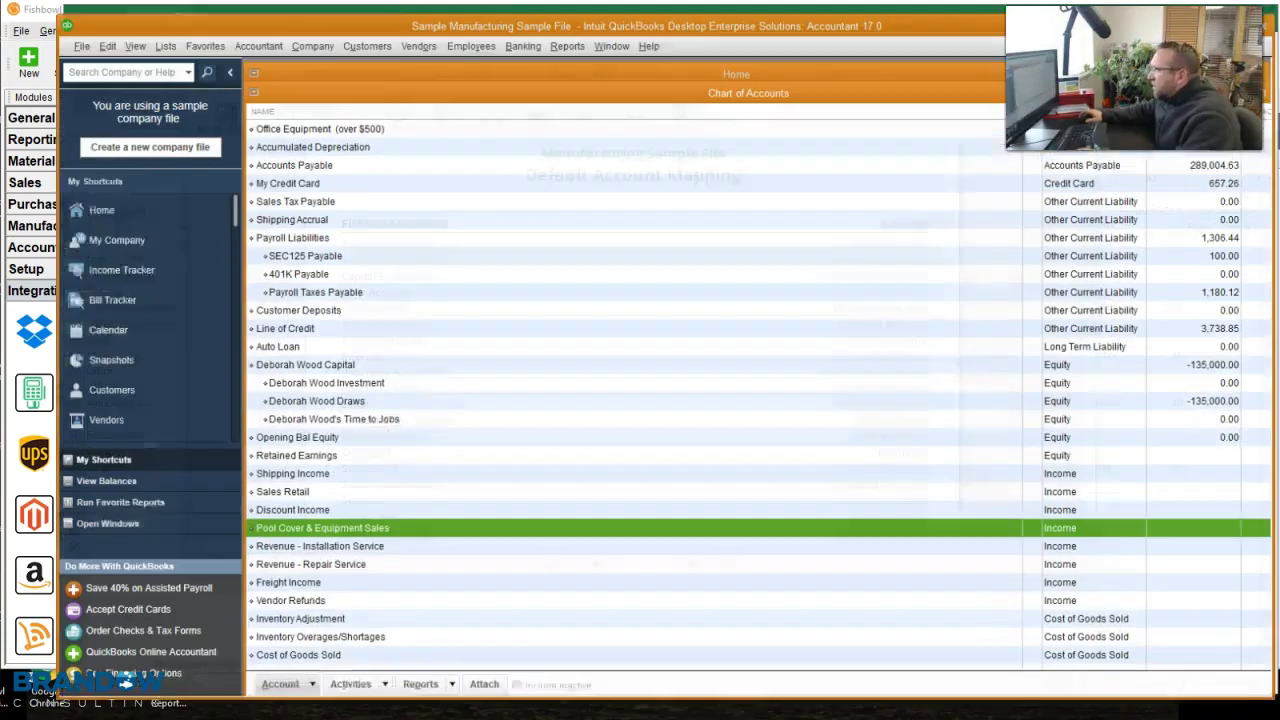
scroll(560, 448, up, 7)
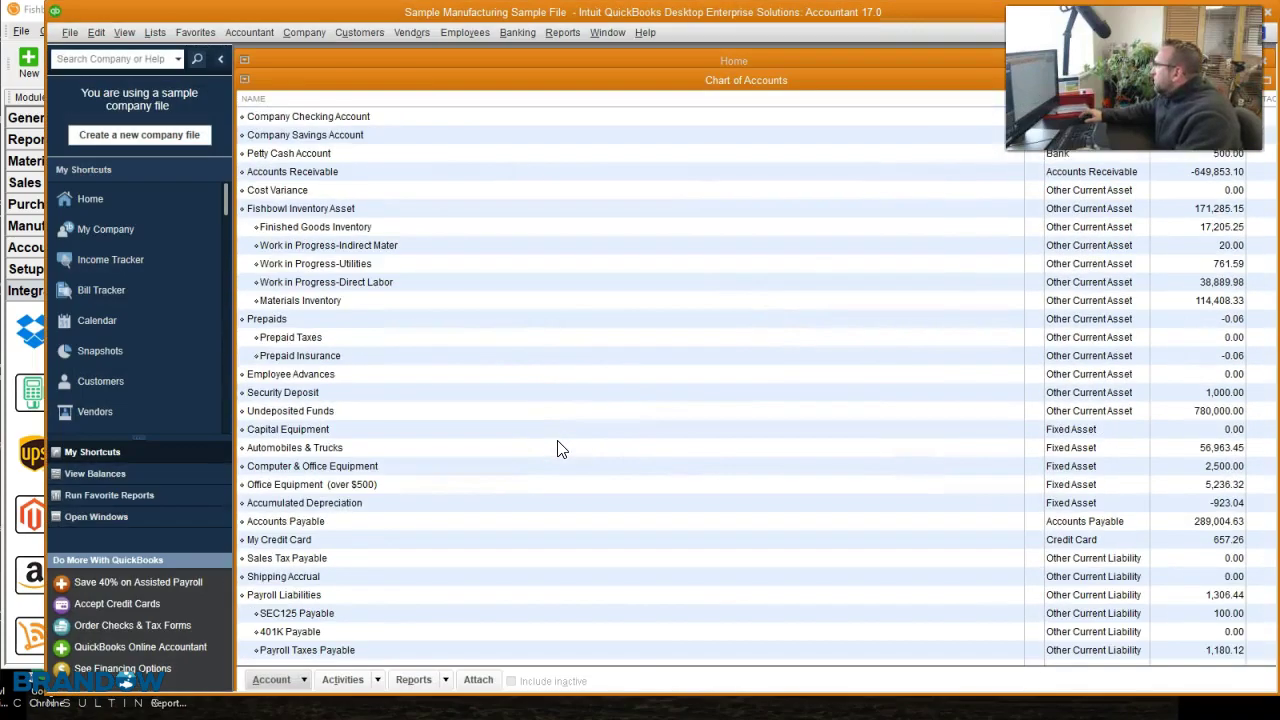
scroll(560, 448, down, 15)
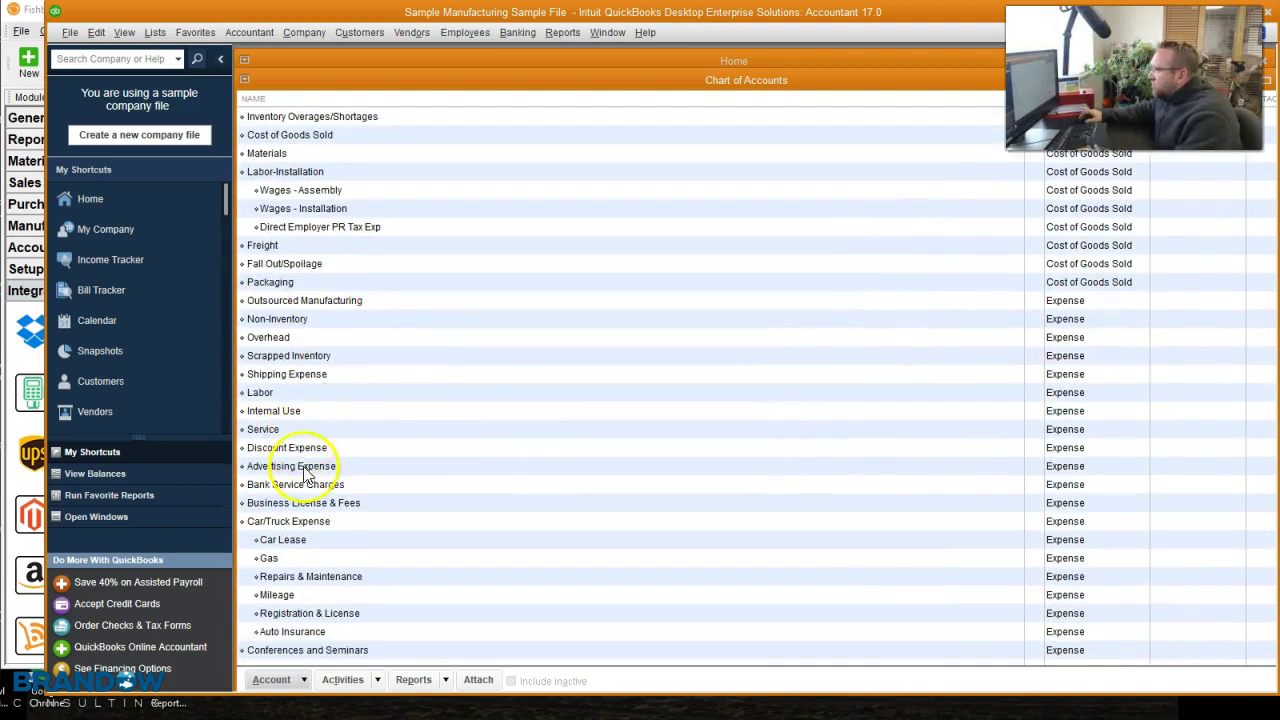
scroll(315, 450, down, 3)
click(298, 268)
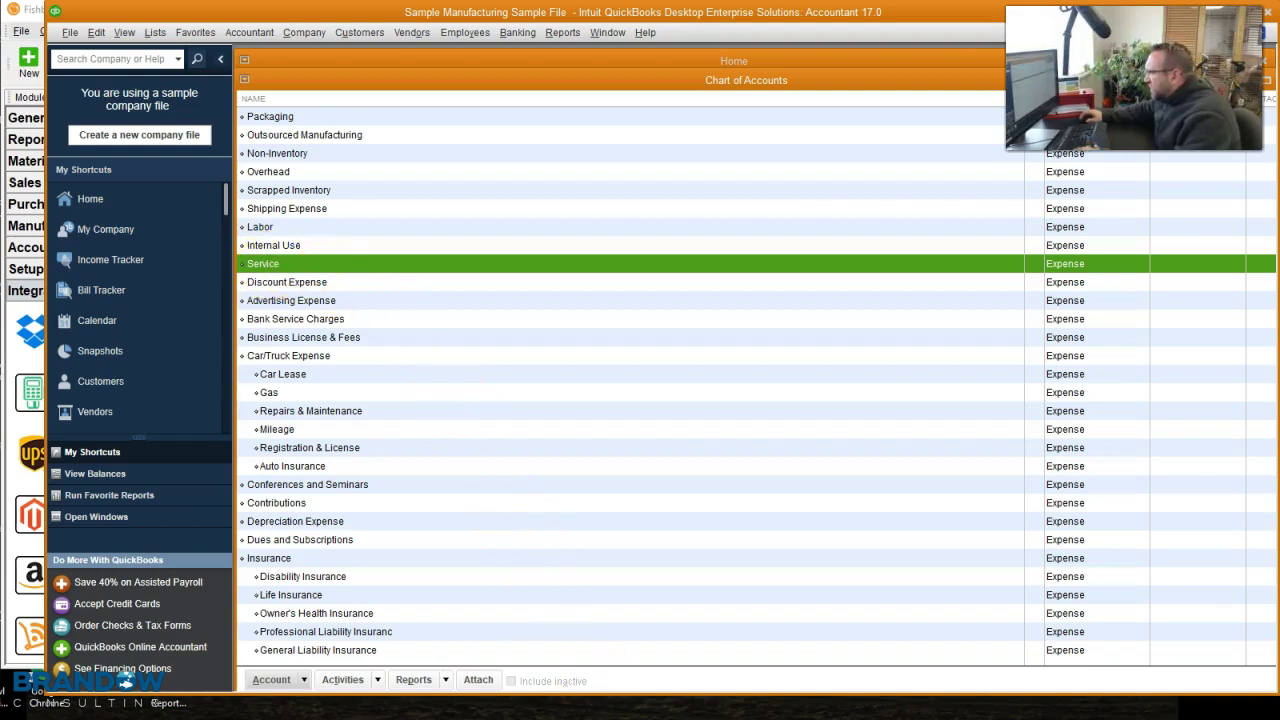
key(alt+Tab)
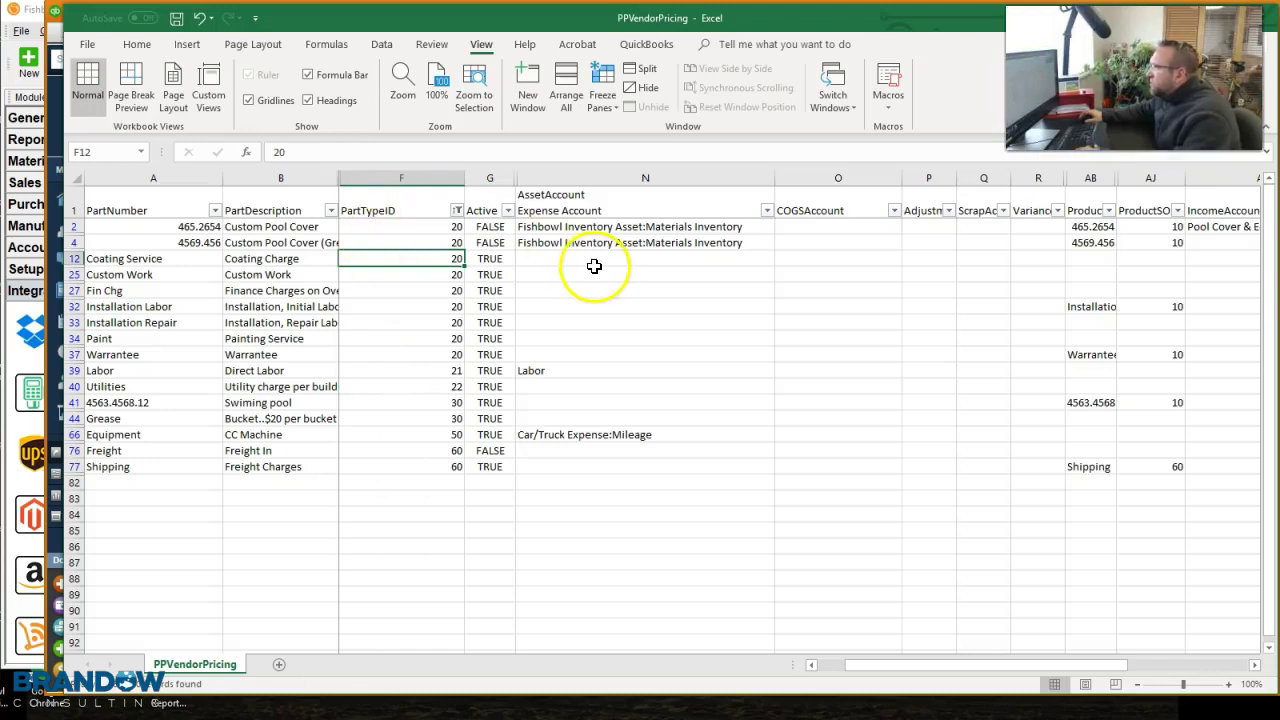
Step: Enter Service as Coating Service's expense account in N12, then check the blank N25:N34 and N41 cells
click(576, 262)
text(Service)
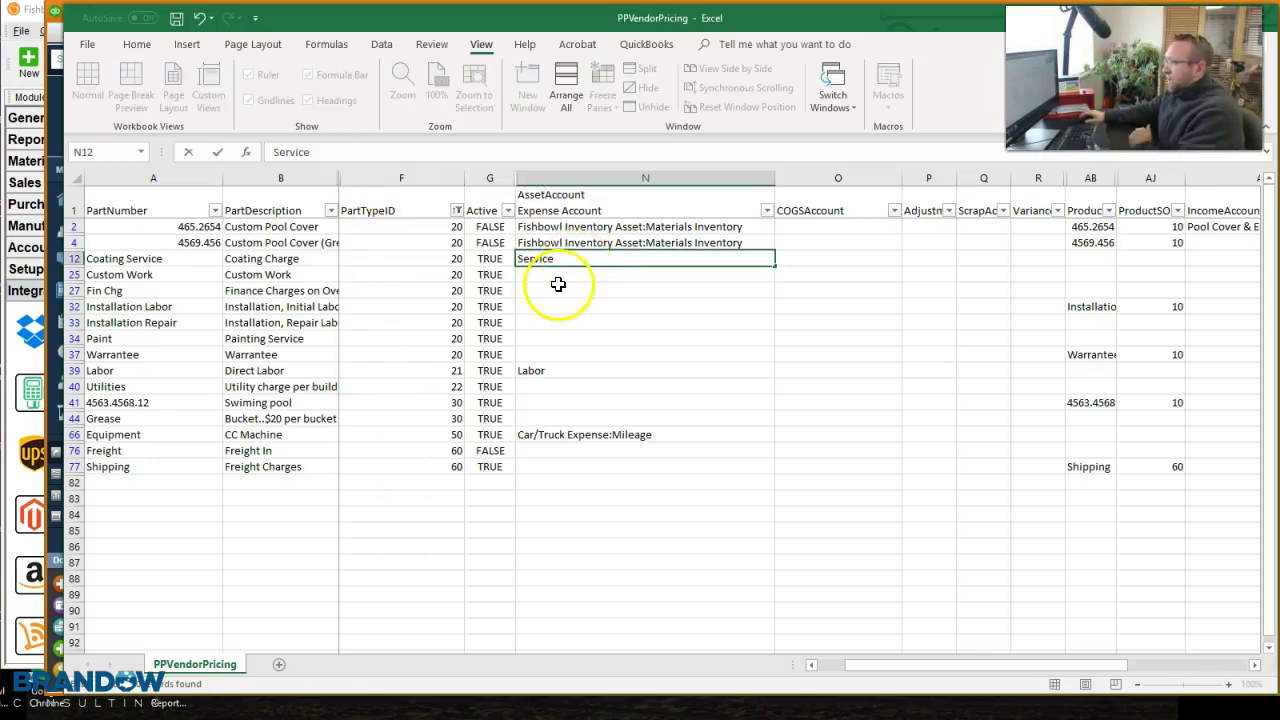
click(560, 306)
click(560, 322)
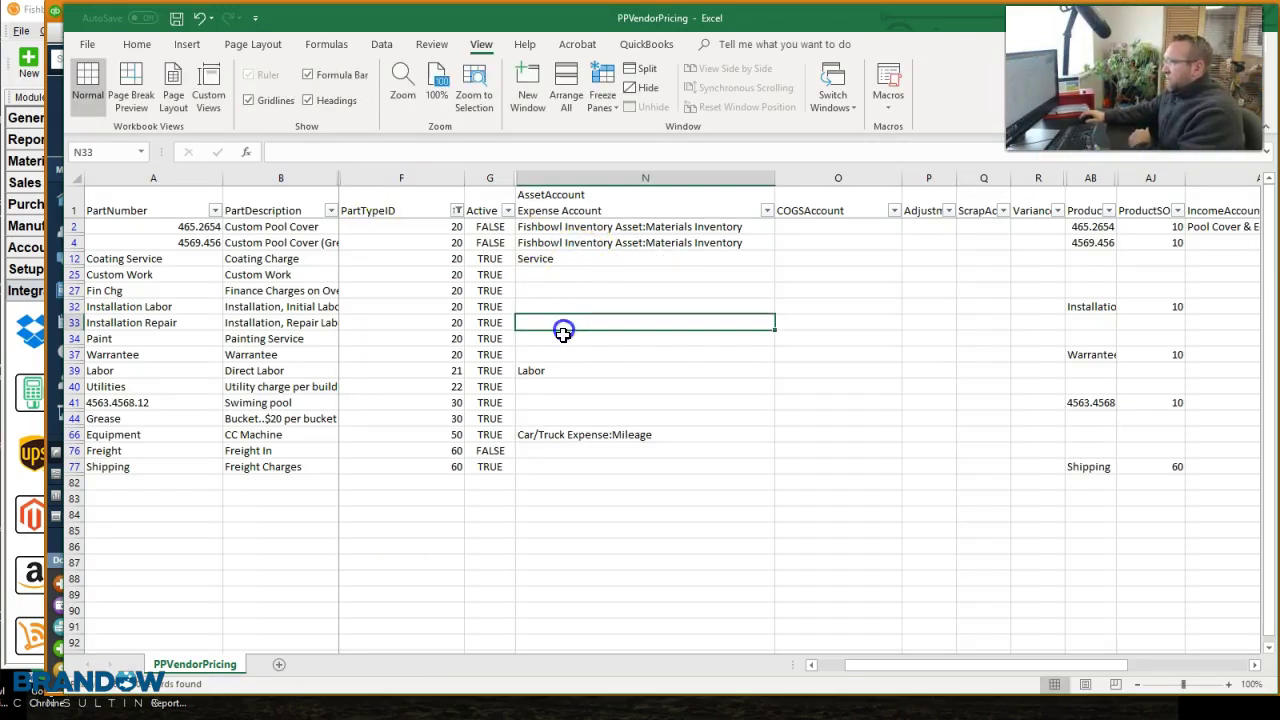
click(563, 339)
drag(566, 279, 562, 336)
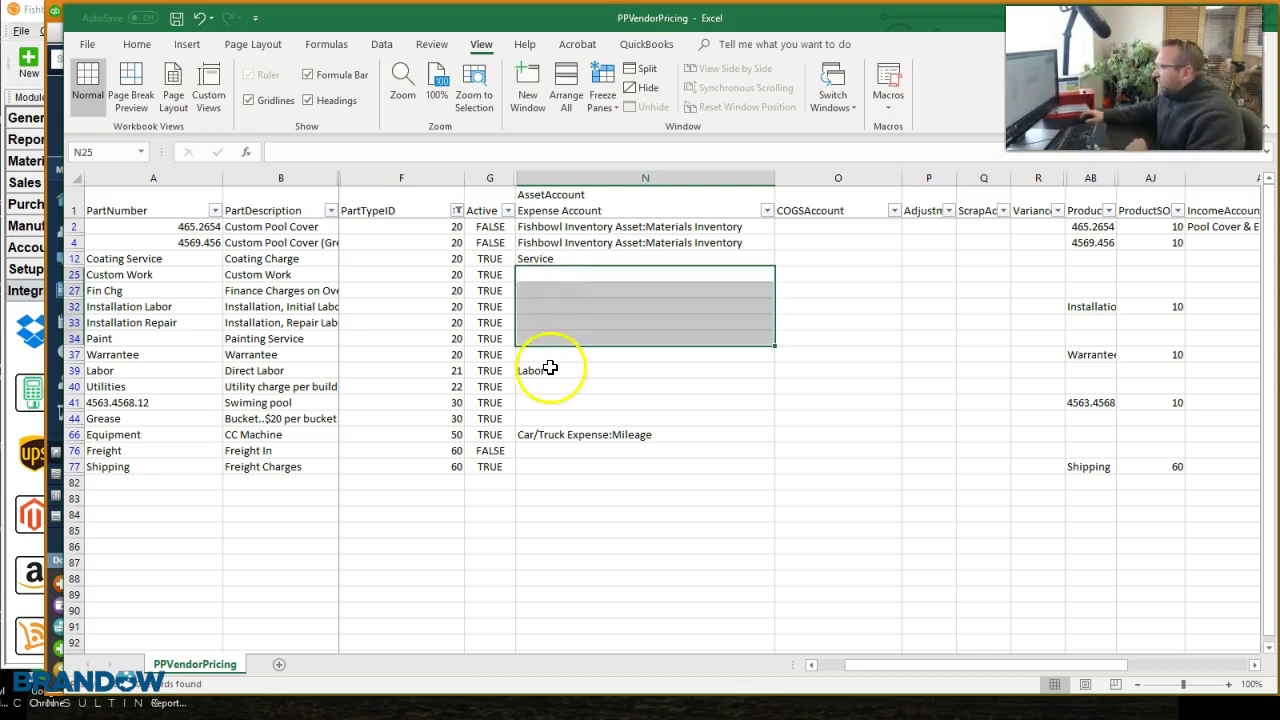
click(541, 403)
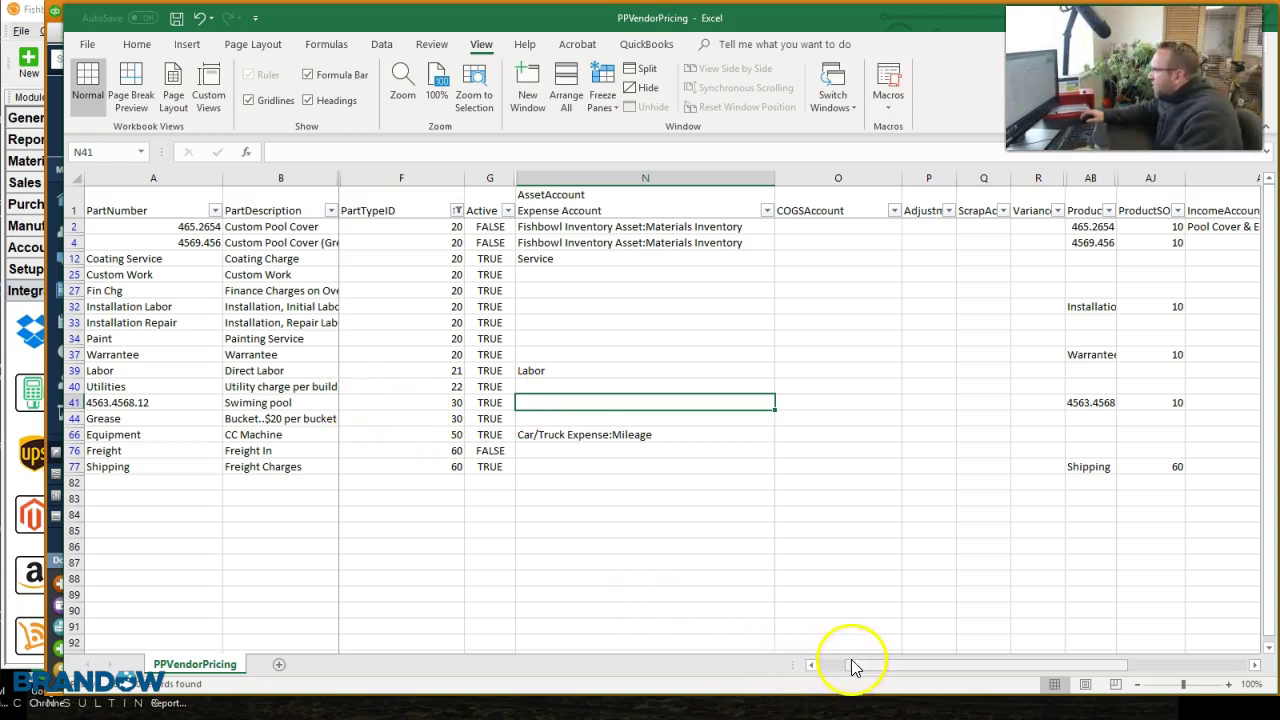
Step: Unhide columns H through M and widen the StdCost column so its values show
drag(852, 665, 800, 655)
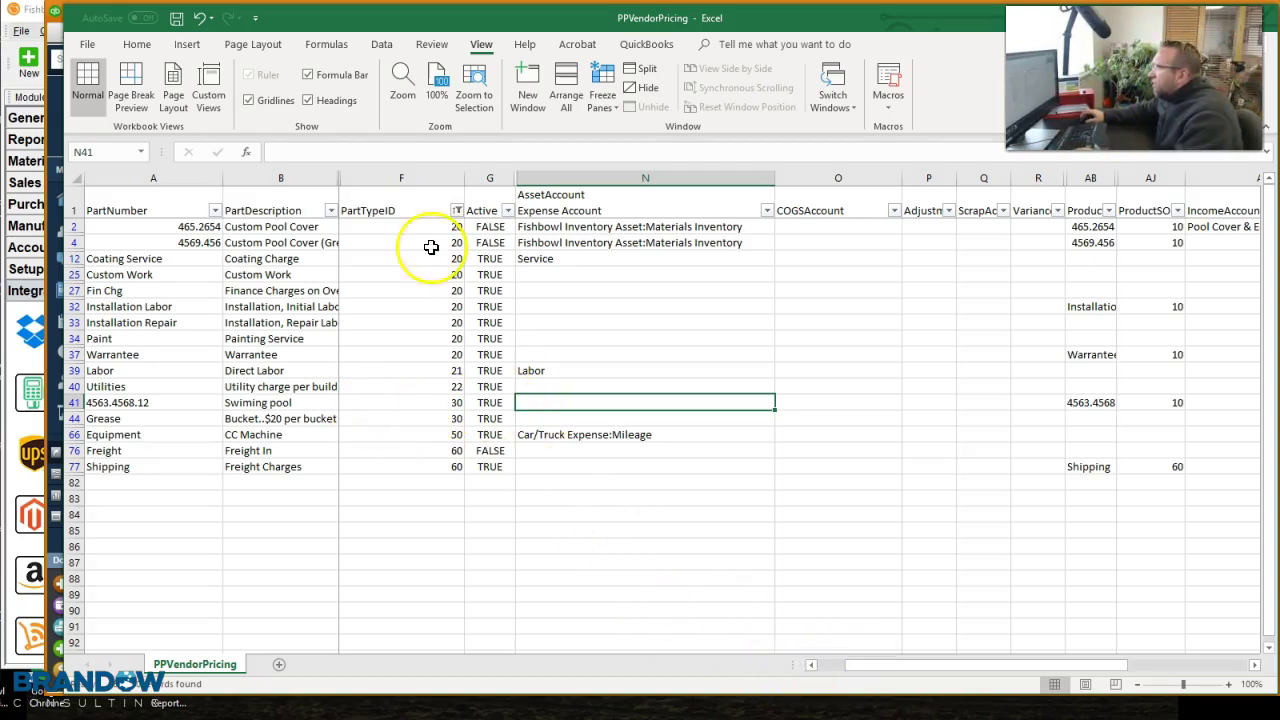
drag(421, 232, 414, 437)
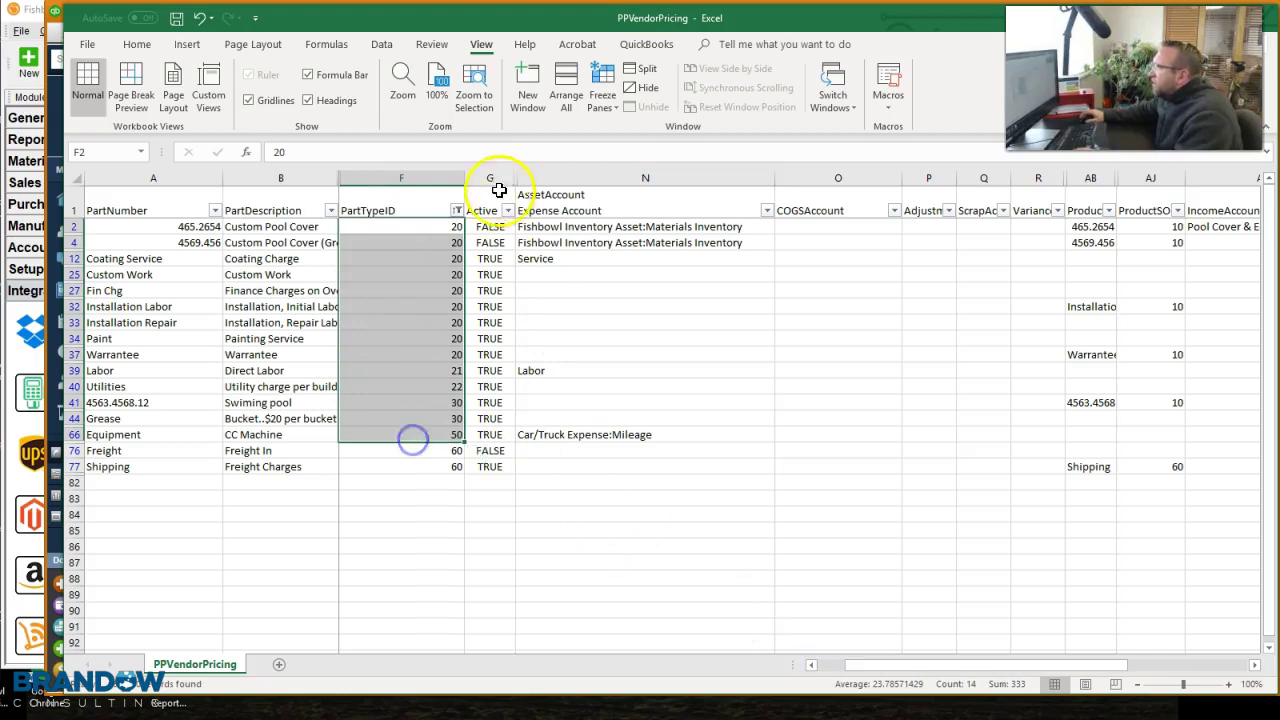
drag(490, 175, 531, 177)
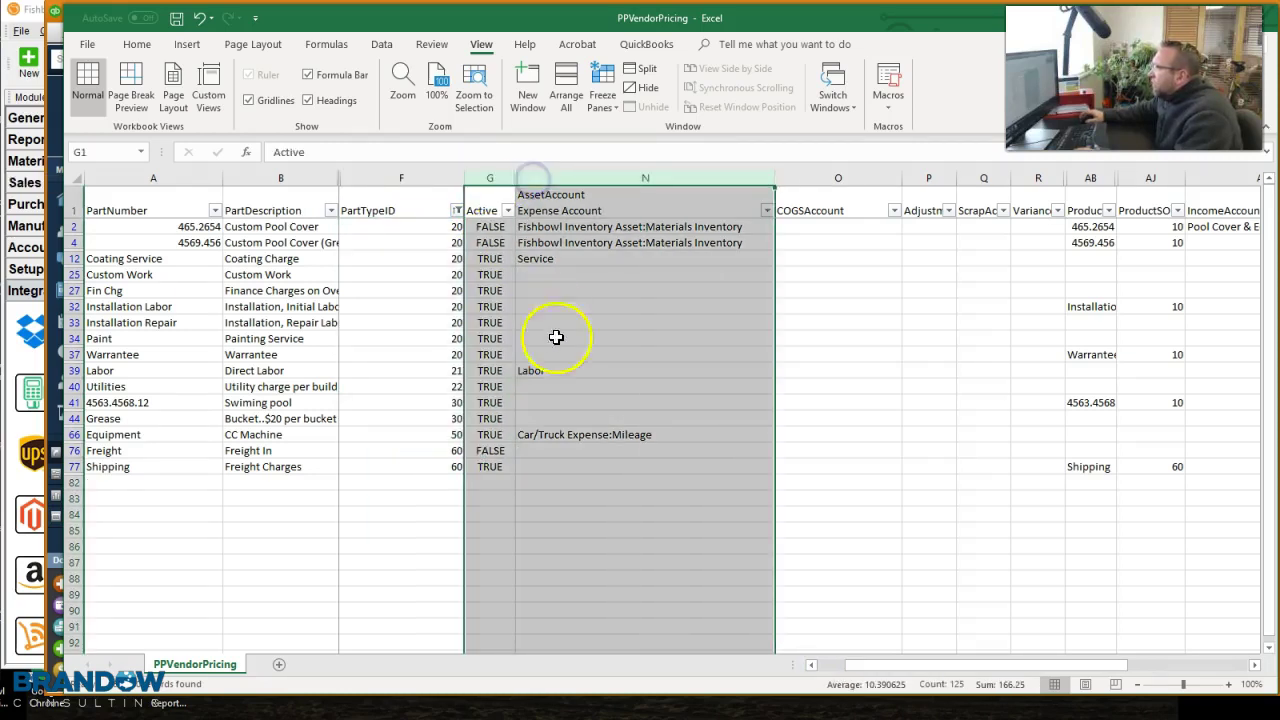
right_click(577, 380)
click(612, 607)
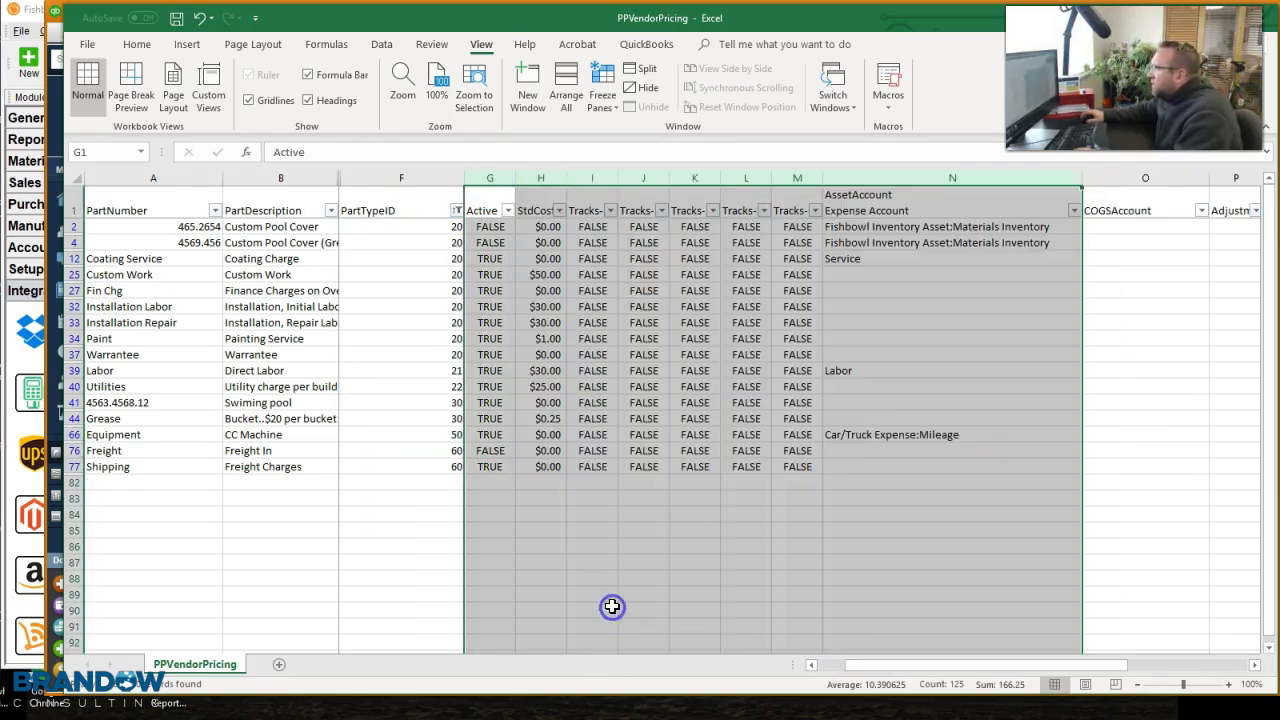
click(541, 178)
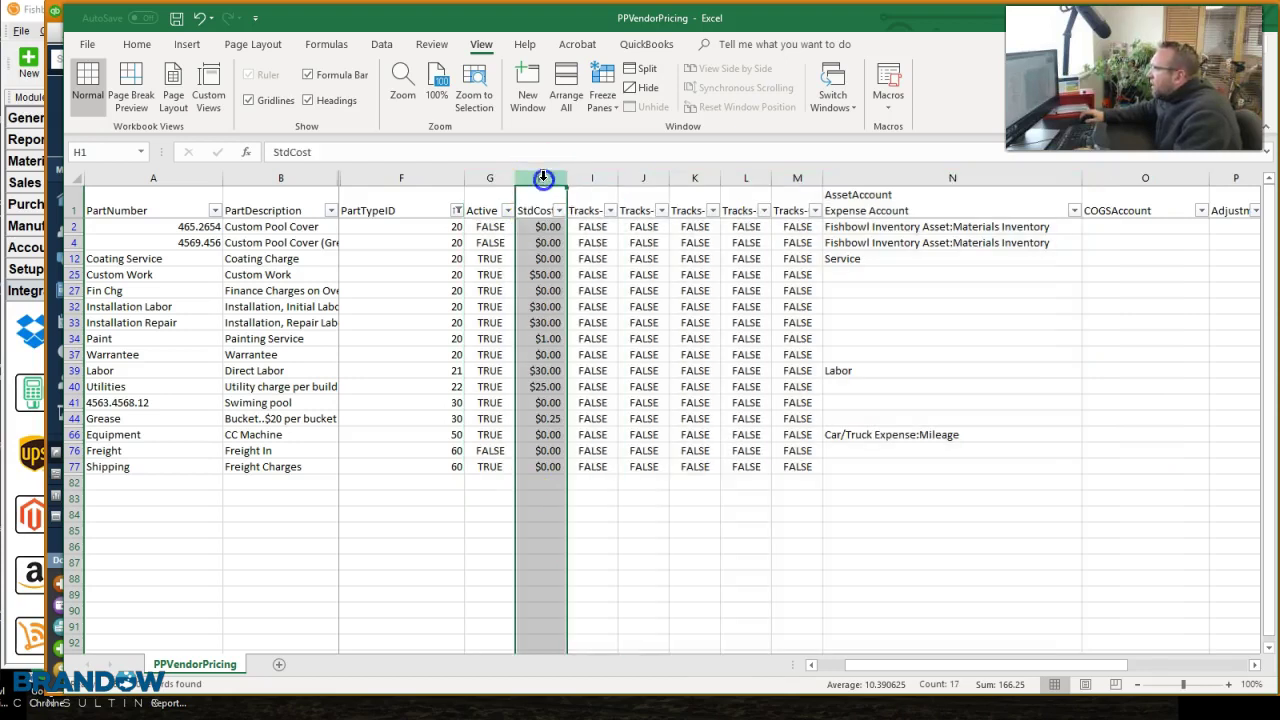
drag(566, 178, 803, 178)
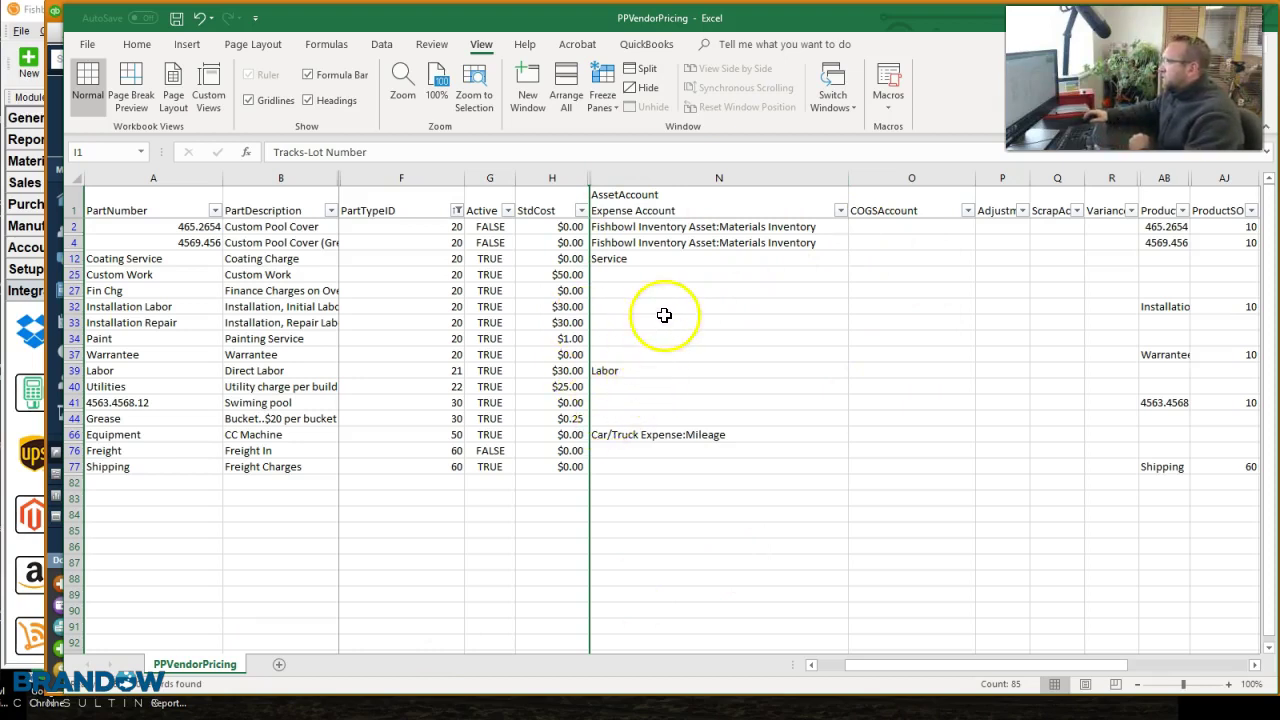
Step: Review the empty account cells in N25:N37, the StdCost values in H4:H44 and the empty IncomeAccount cell AK4
drag(648, 280, 655, 357)
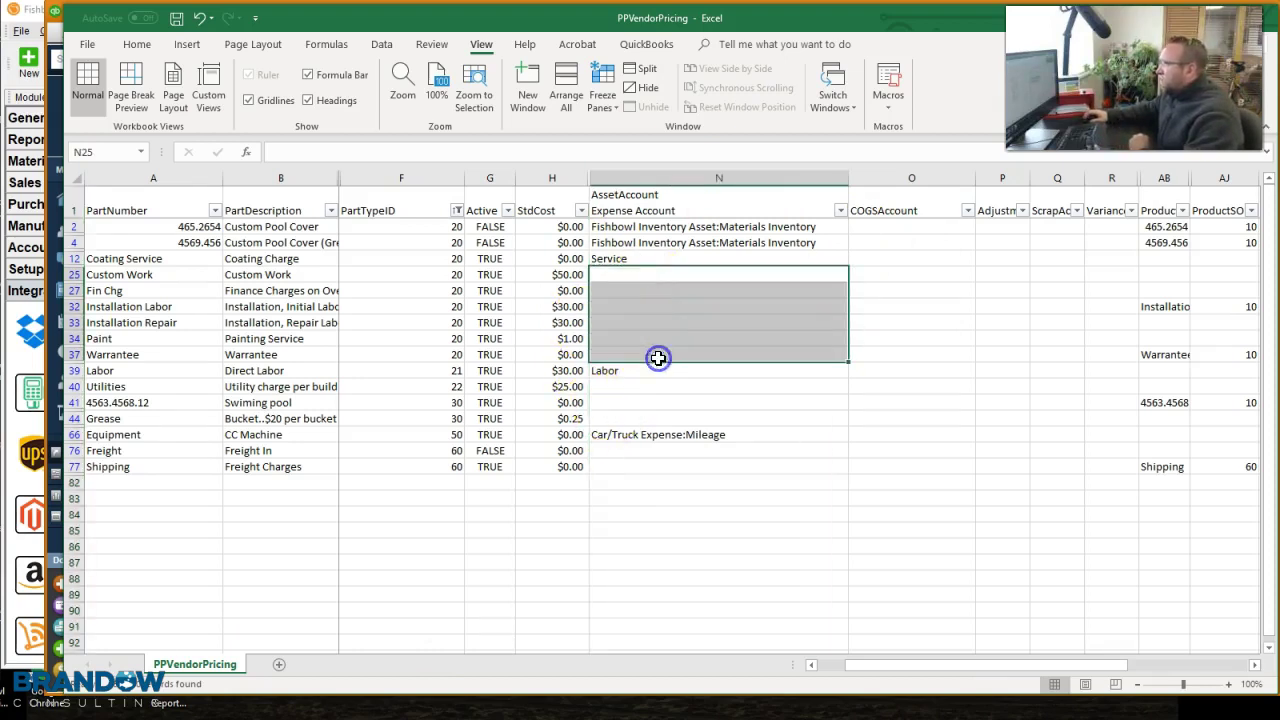
drag(551, 242, 551, 419)
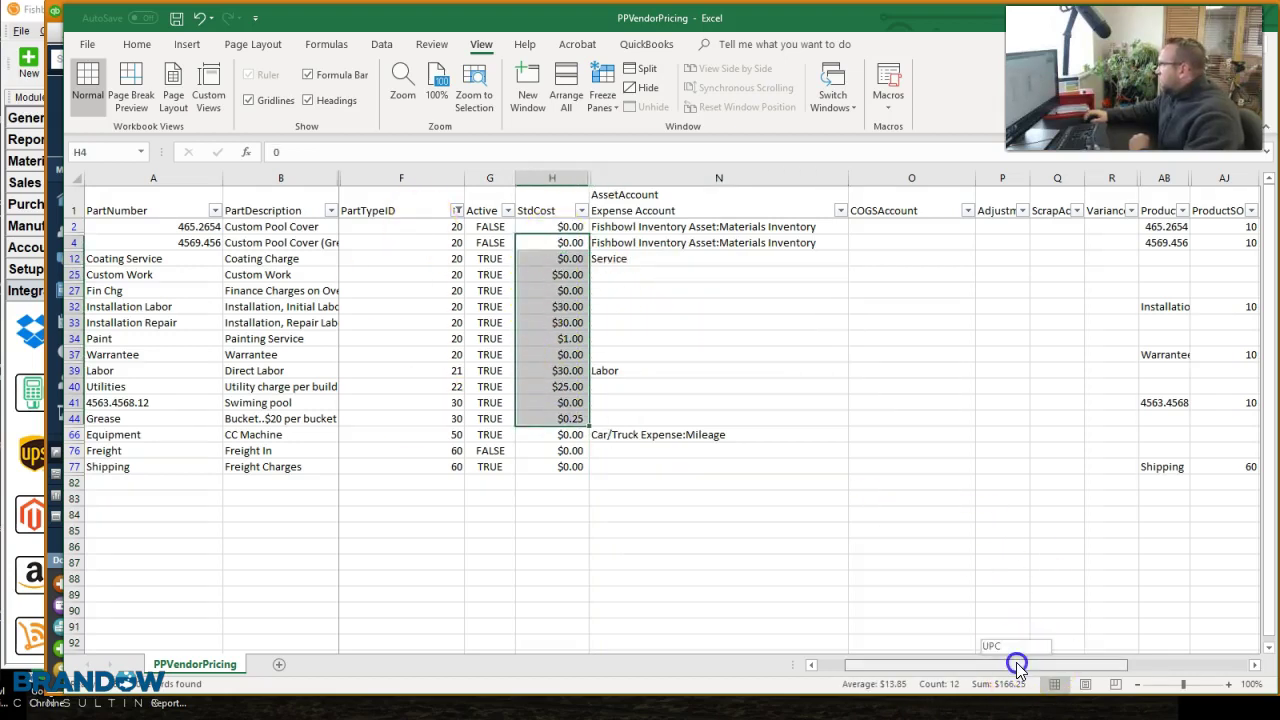
drag(1017, 664, 1062, 660)
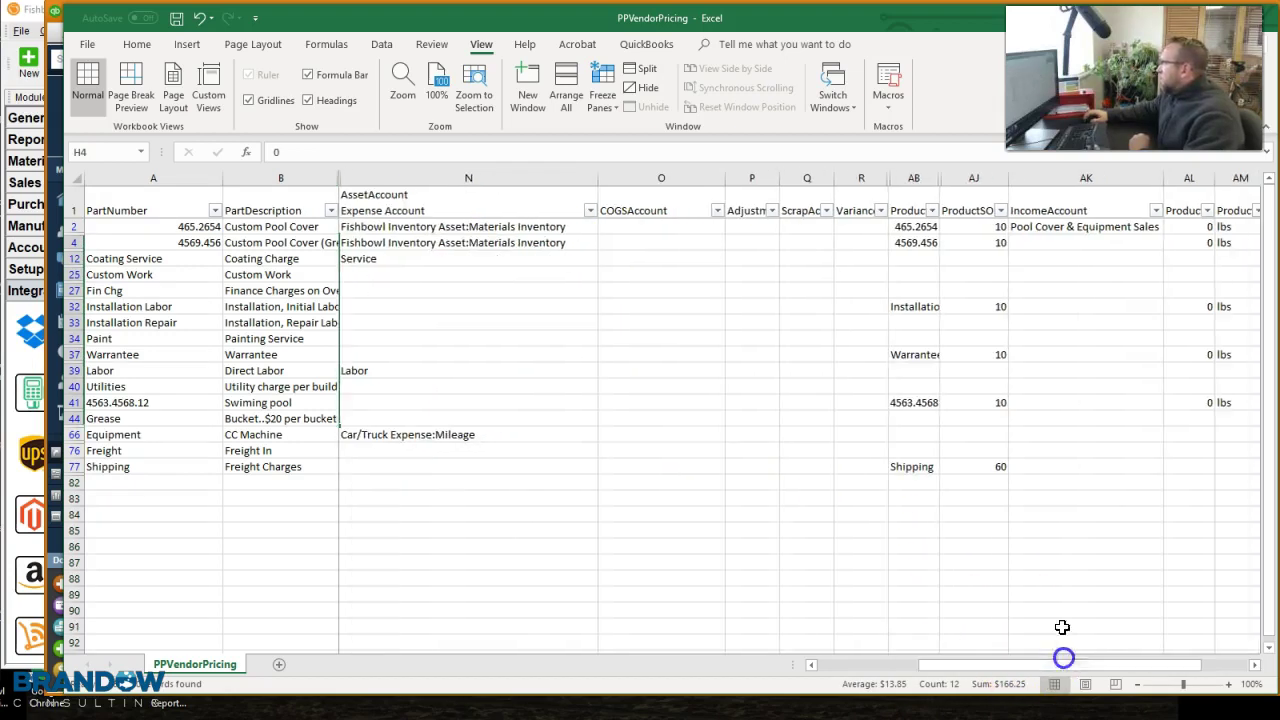
click(1050, 242)
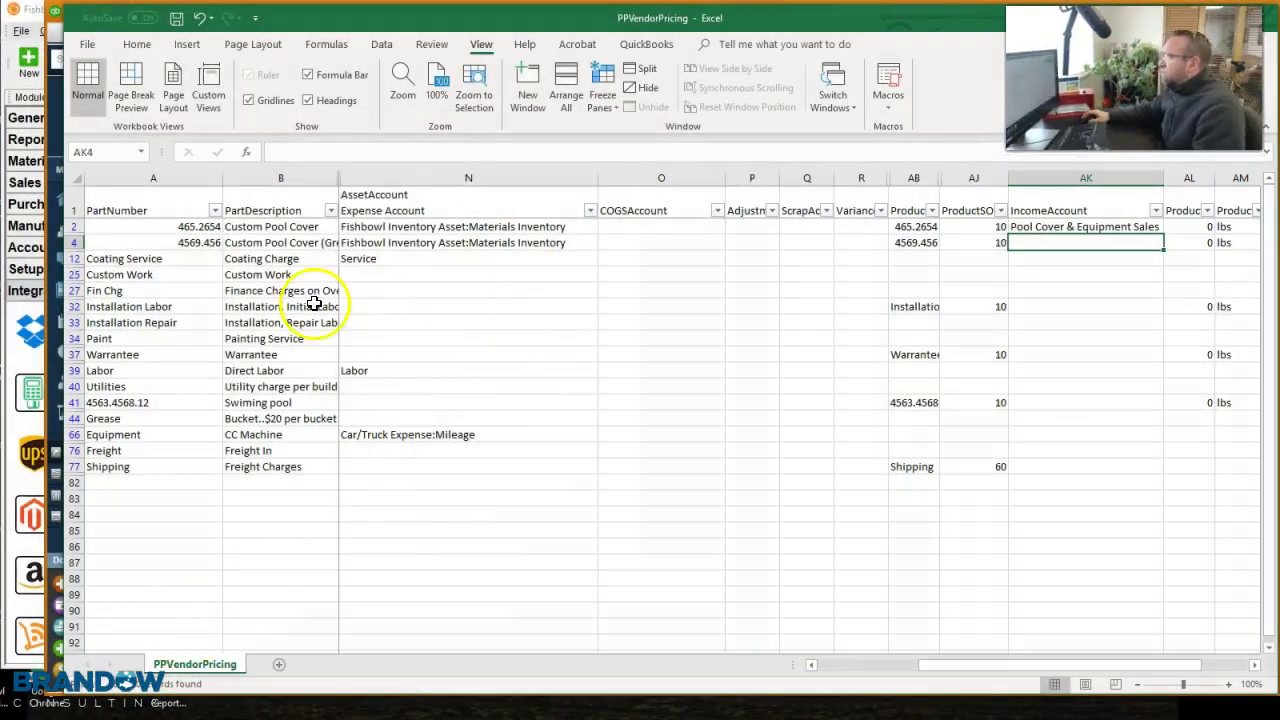
Step: Trim the N1 header back to just AssetAccount and save the workbook
double_click(461, 209)
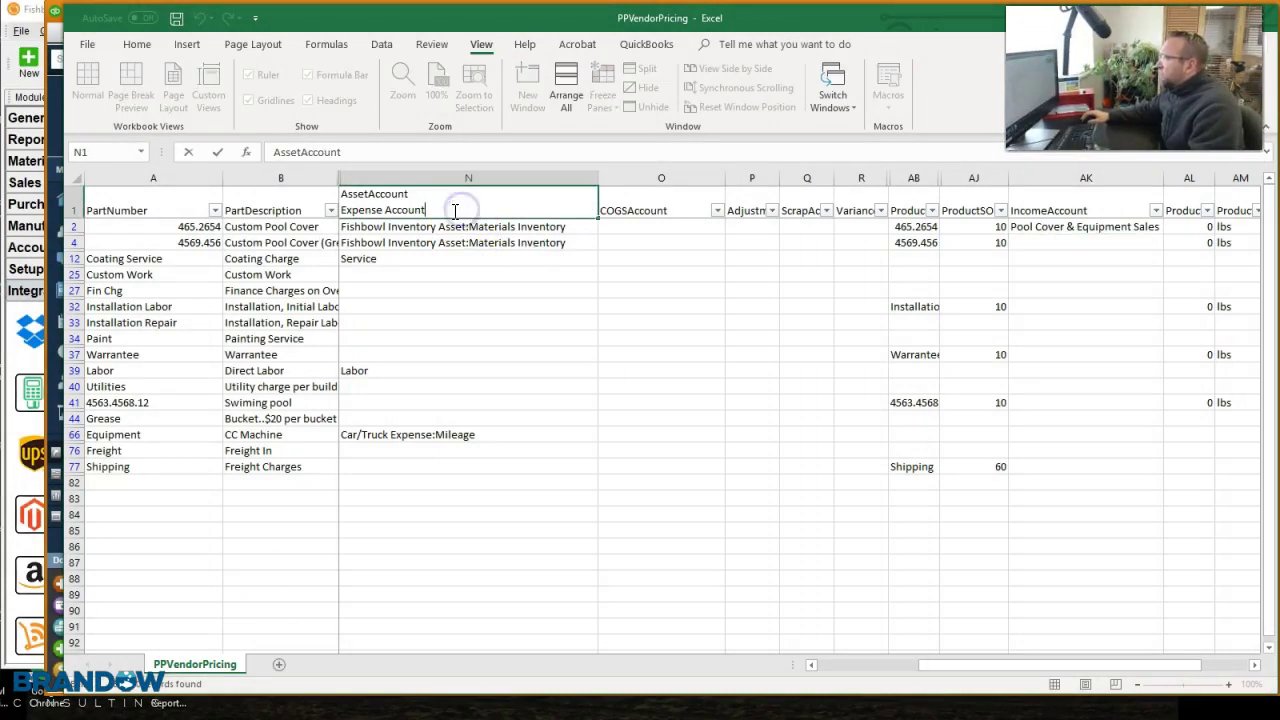
drag(461, 209, 316, 220)
key(BackSpace)
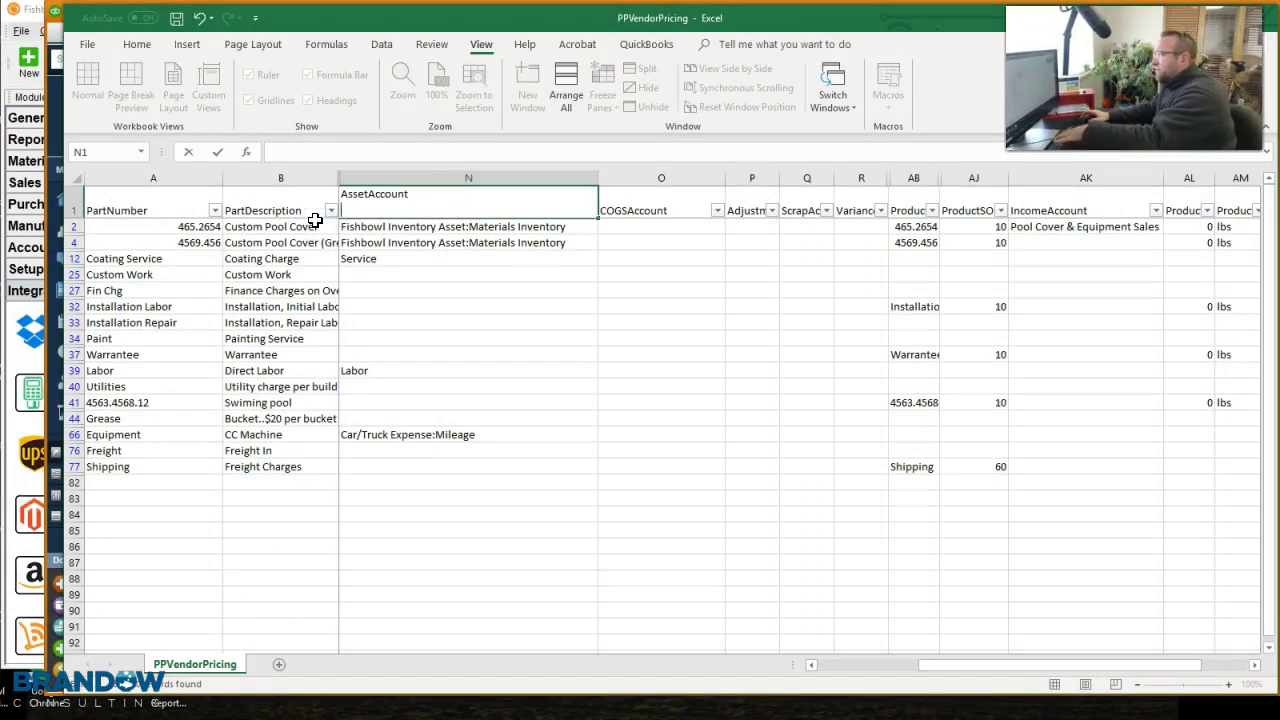
key(BackSpace)
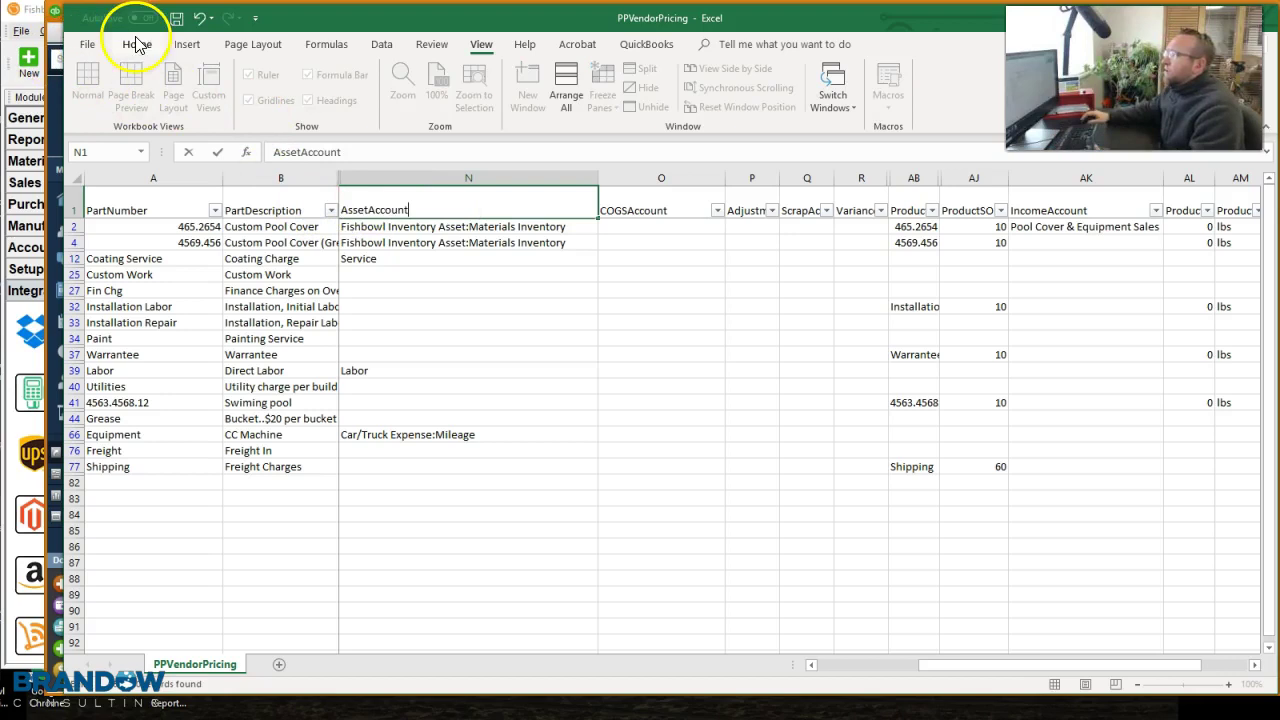
click(178, 18)
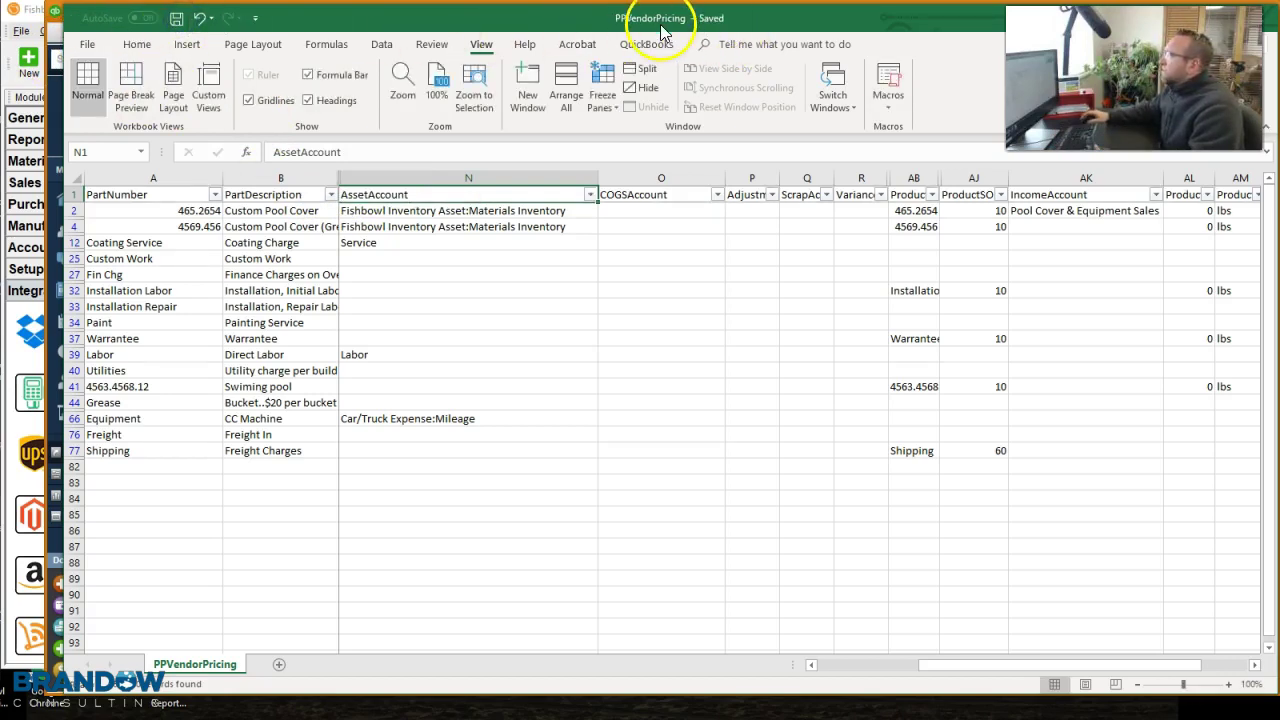
Step: Start a Fishbowl import of type Part Product And Vendor Pricing
click(20, 31)
click(40, 84)
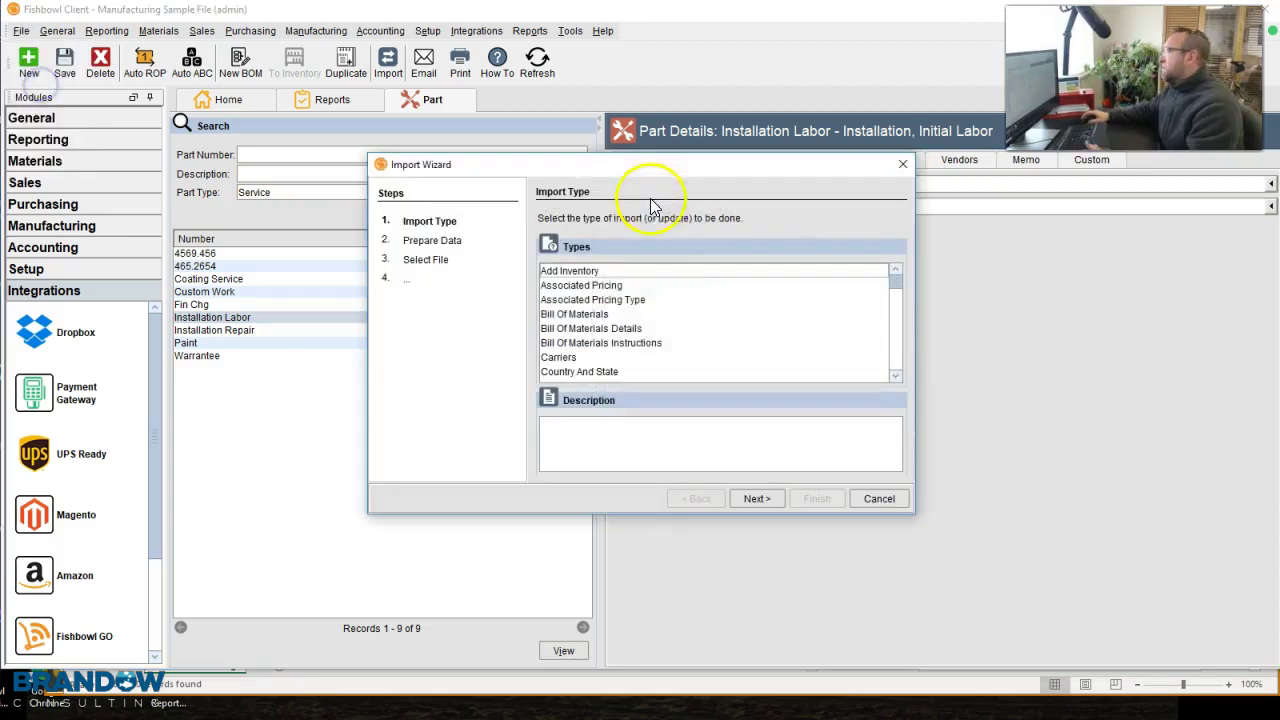
click(640, 314)
text(part)
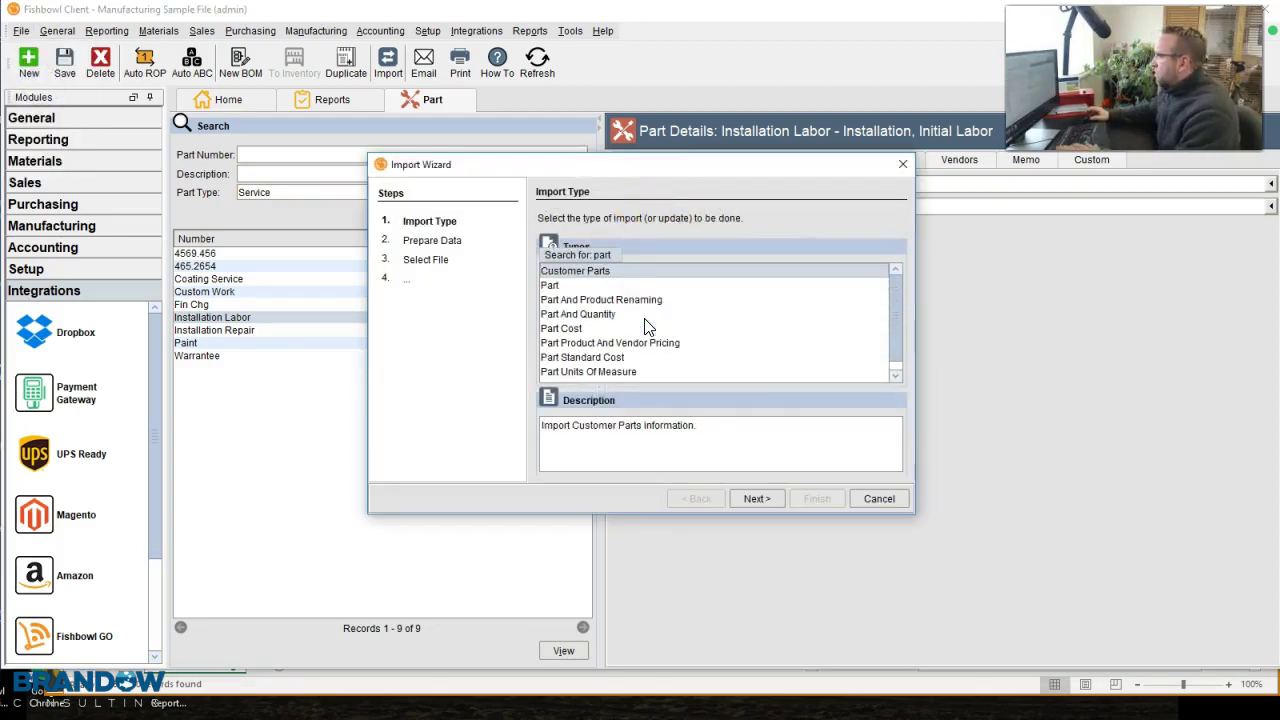
click(644, 344)
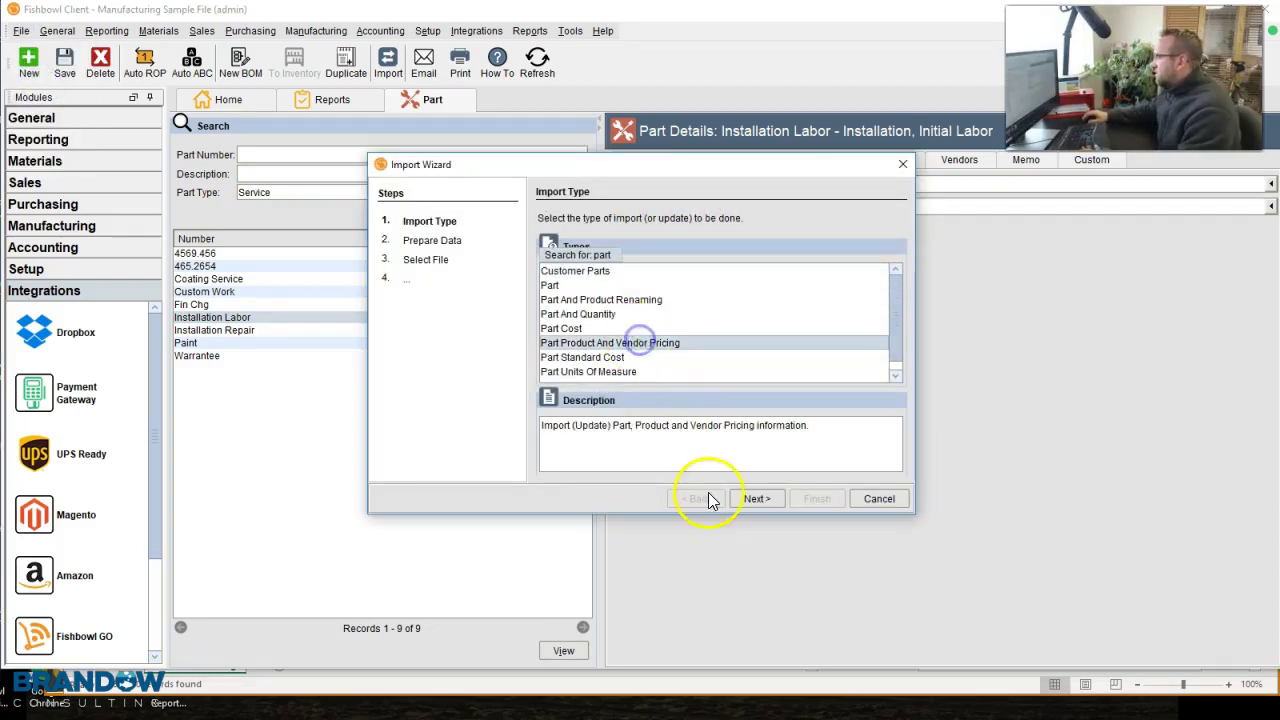
click(757, 498)
click(757, 498)
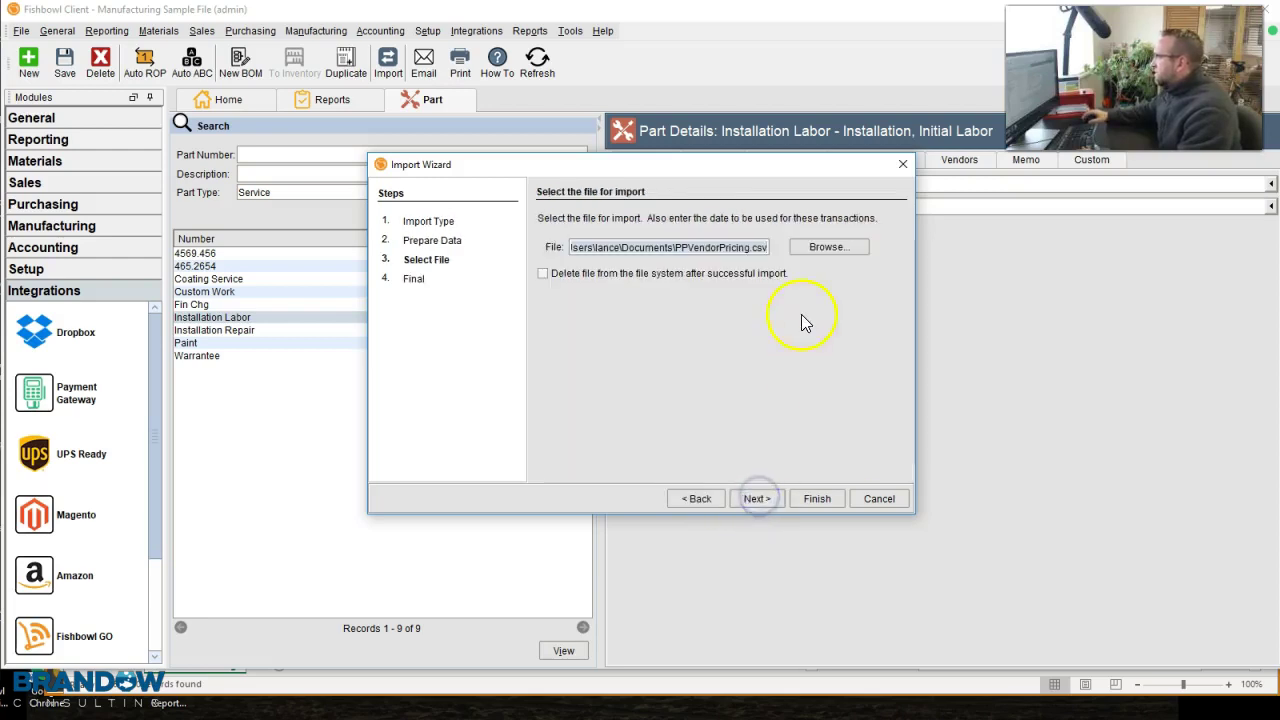
Step: Import Desktop\PPVendorPricing.csv and dismiss the success message
click(814, 253)
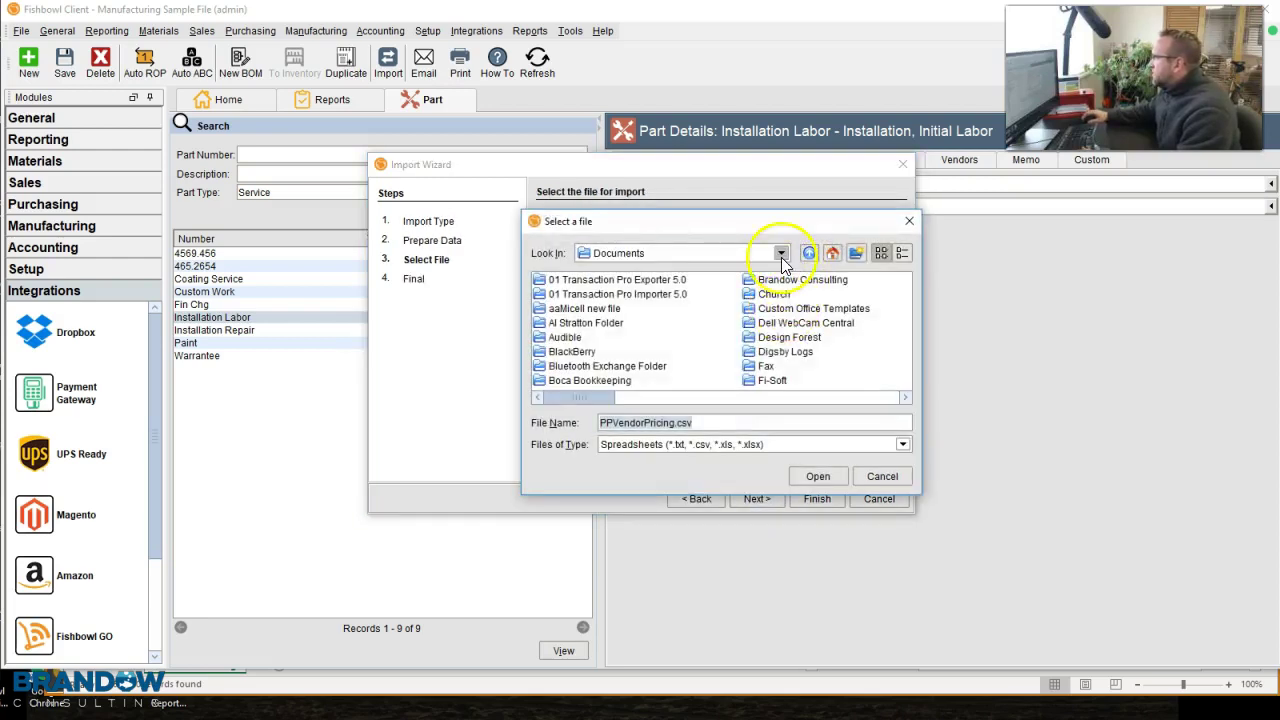
click(781, 254)
drag(785, 326, 783, 262)
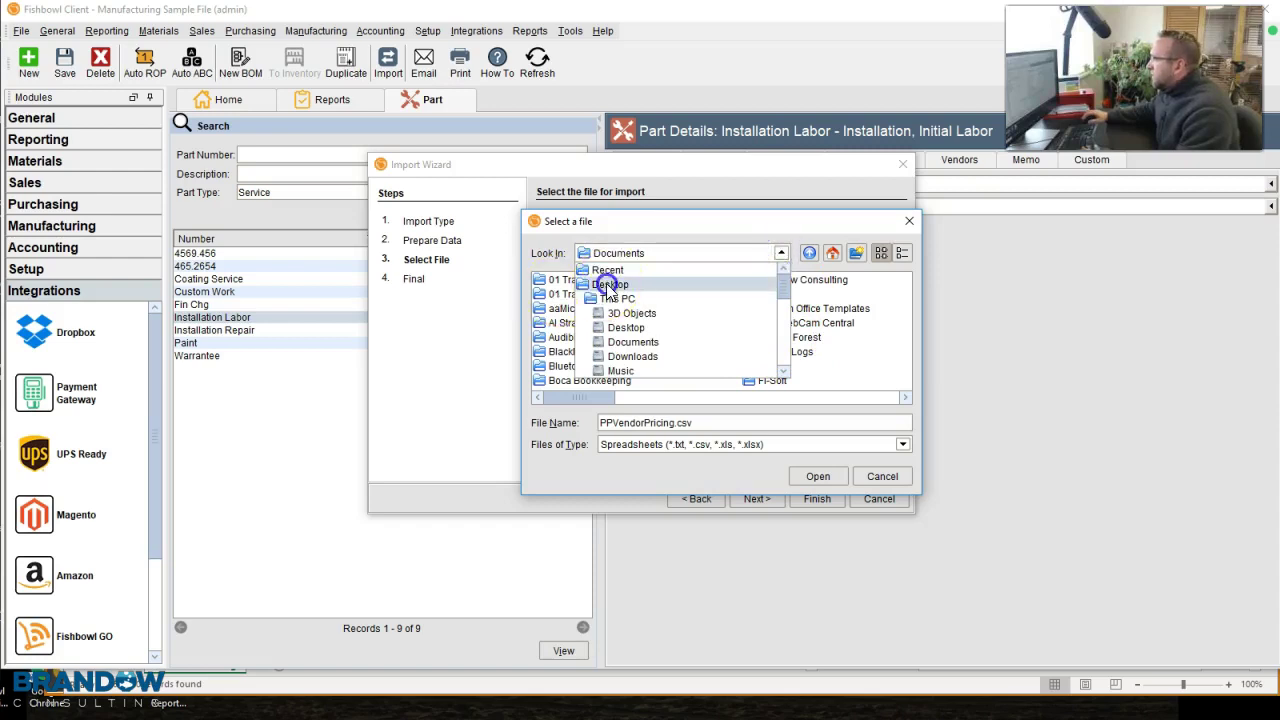
click(600, 271)
click(740, 398)
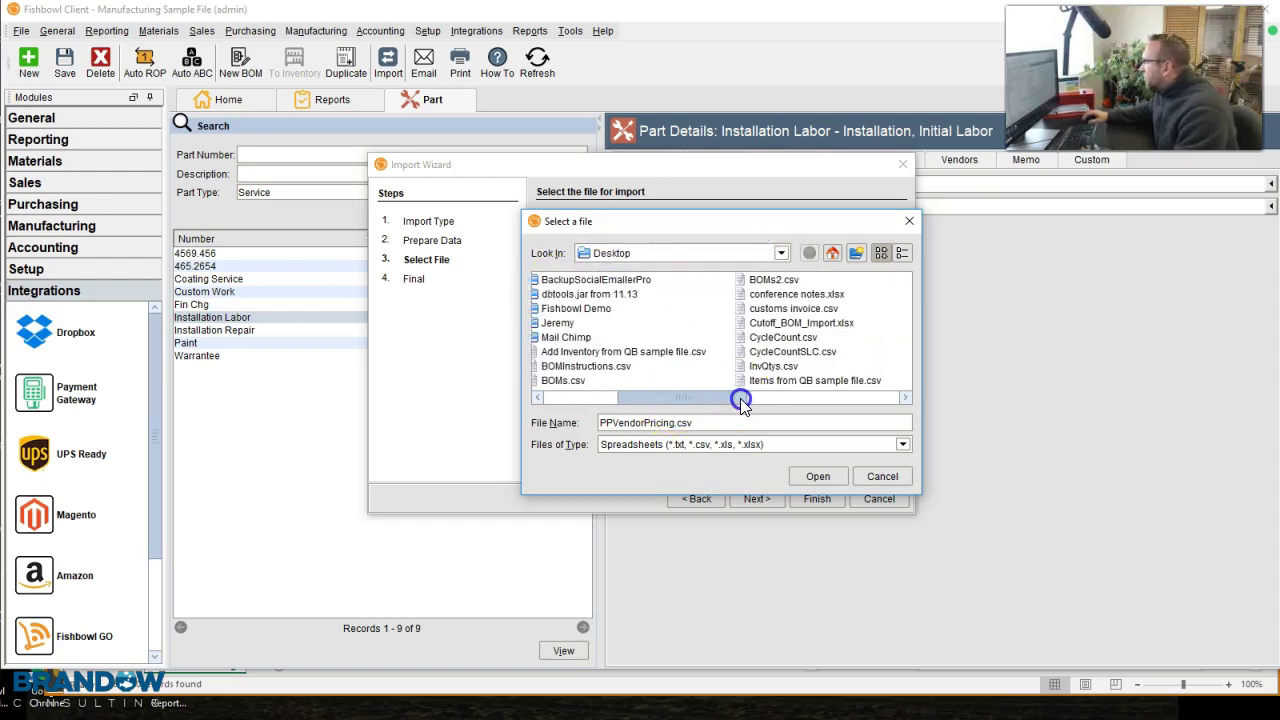
drag(750, 398, 835, 394)
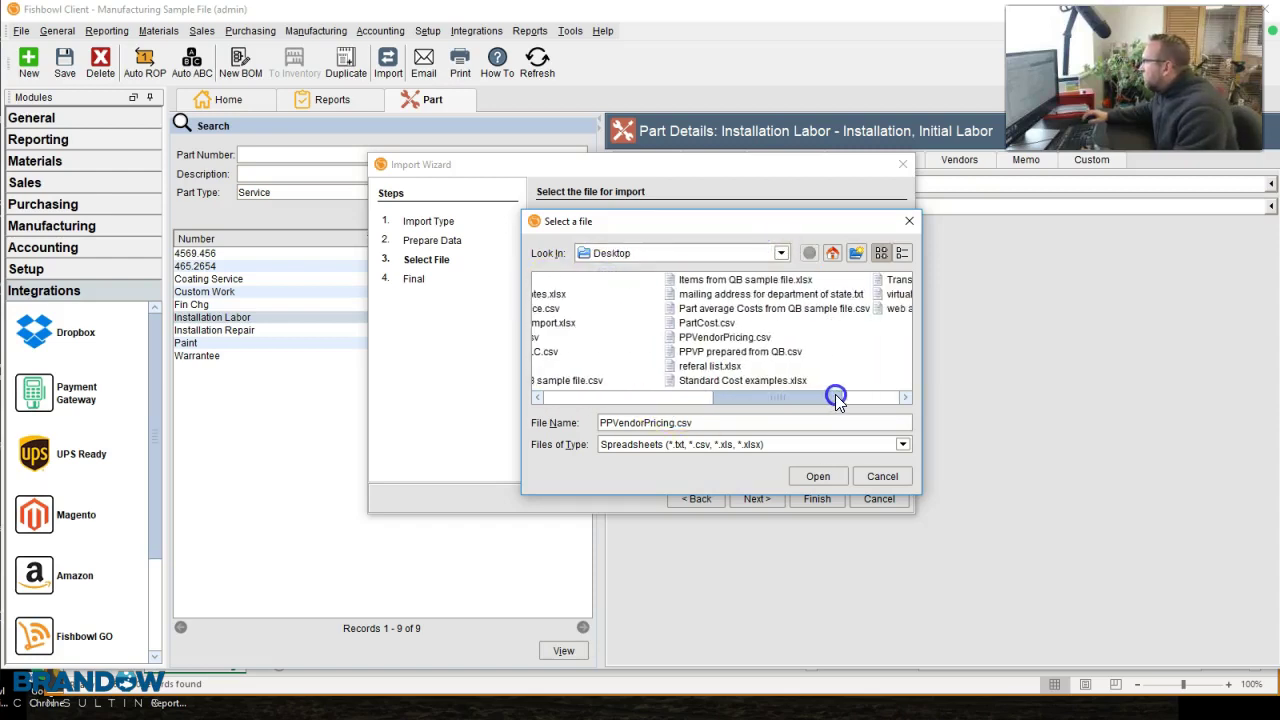
click(829, 476)
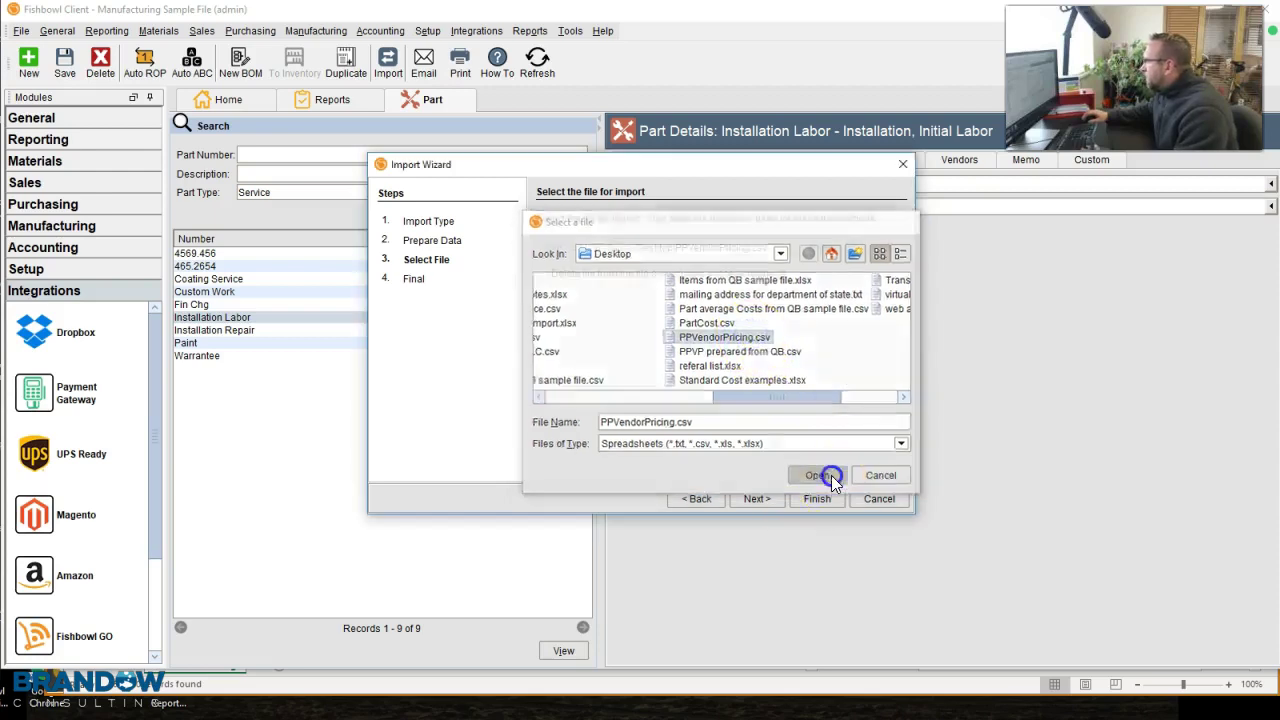
click(771, 497)
click(810, 497)
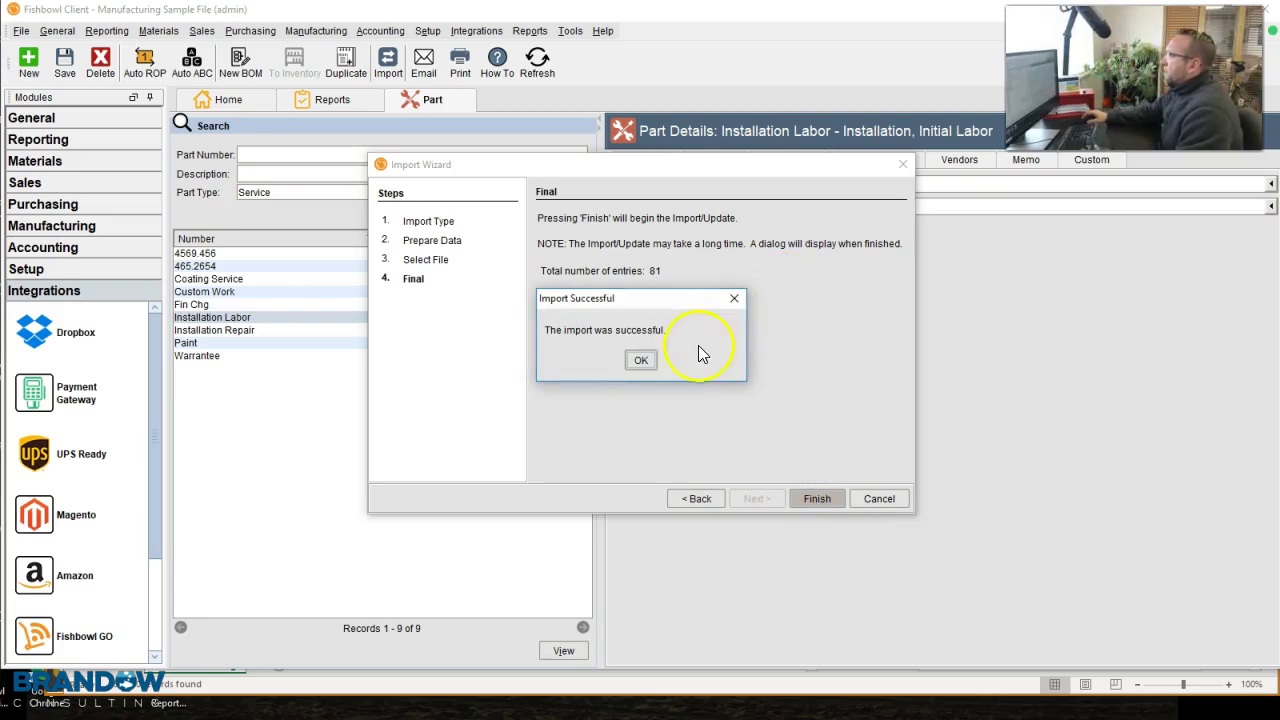
click(645, 361)
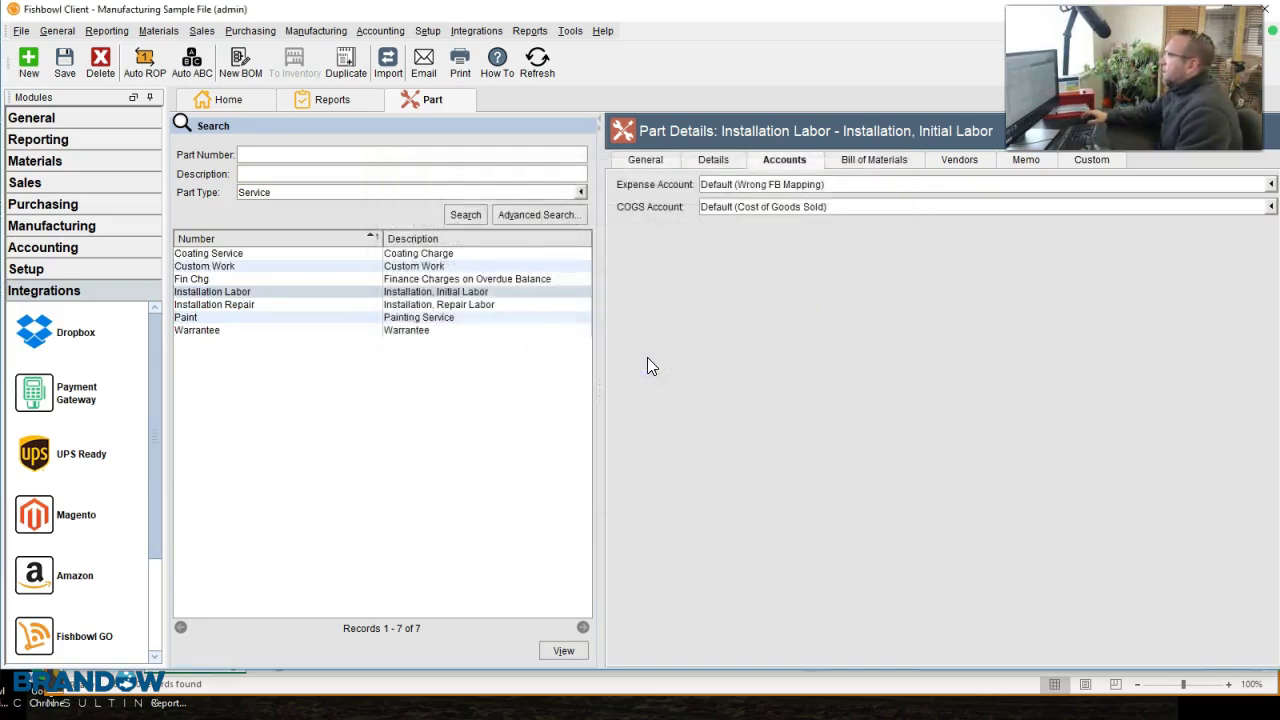